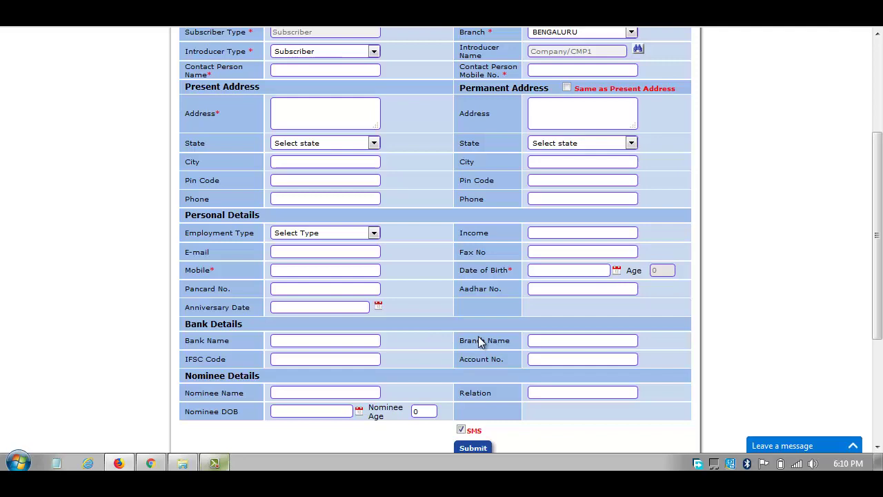
Step: Review the address, personal, bank and nominee sections of the Enroll Subscriber form and the subscriber options available
scroll(480, 340, down, 2)
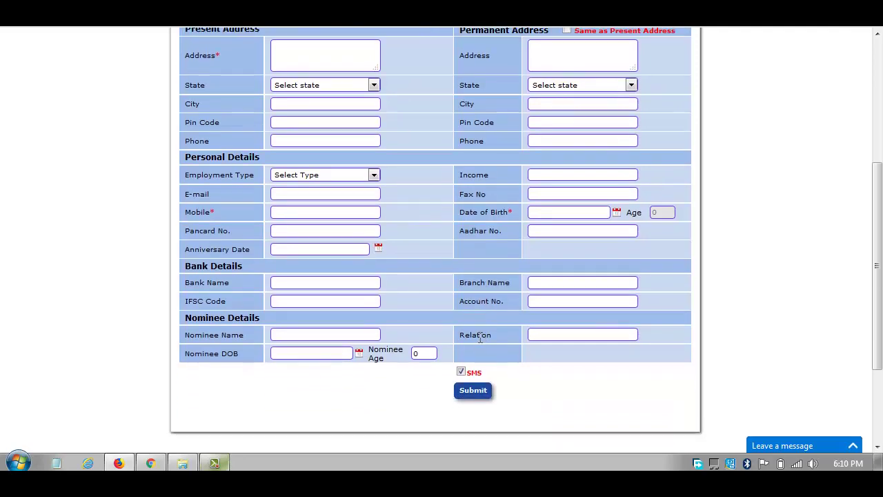
scroll(445, 269, up, 3)
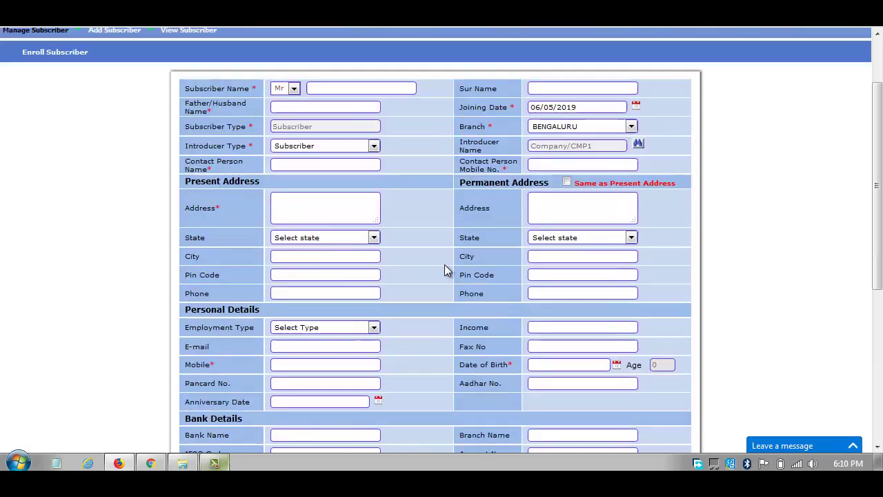
scroll(445, 270, up, 2)
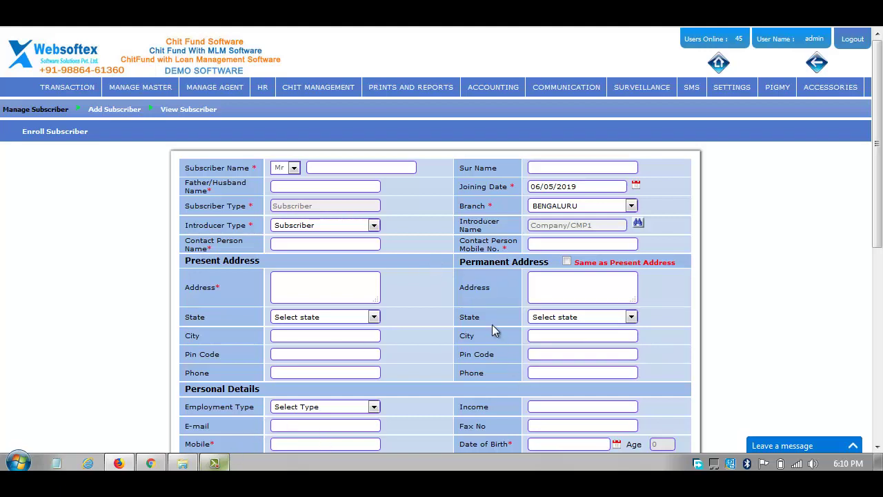
mouse_move(165, 87)
mouse_move(190, 107)
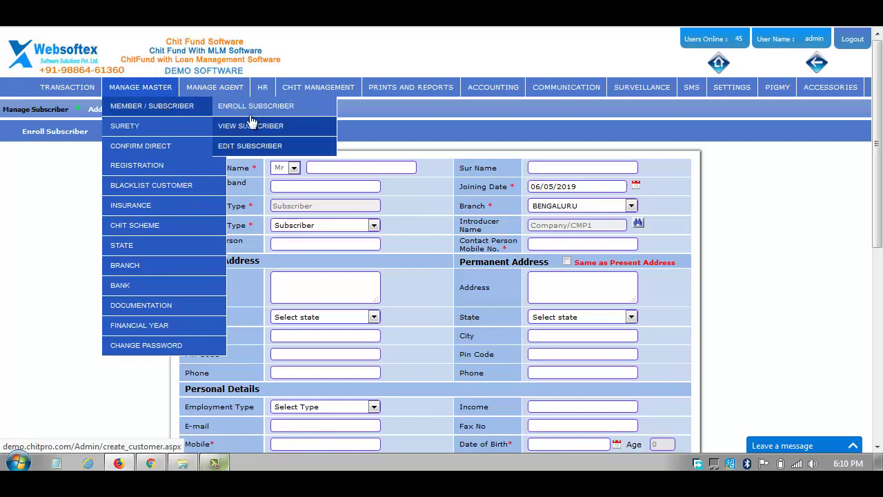
click(613, 75)
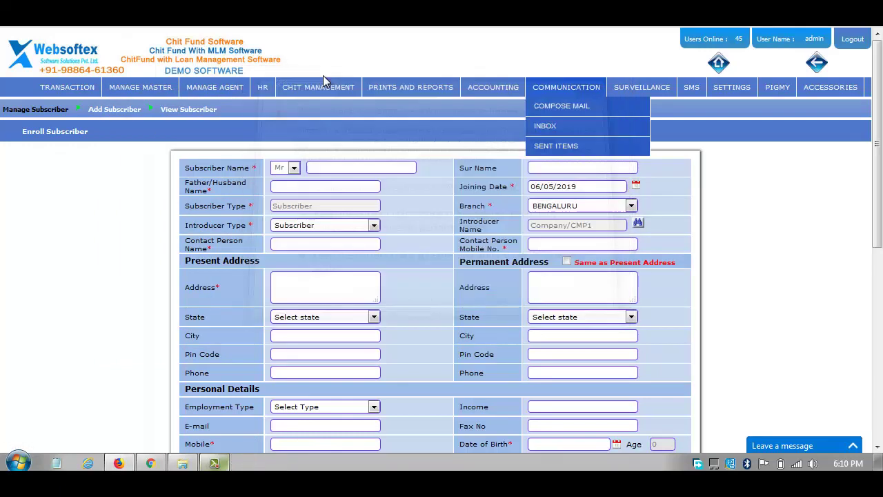
Step: Search the subscriber details for all branches and expand the BENGALURU branch to examine its subscribers
mouse_move(140, 87)
mouse_move(152, 105)
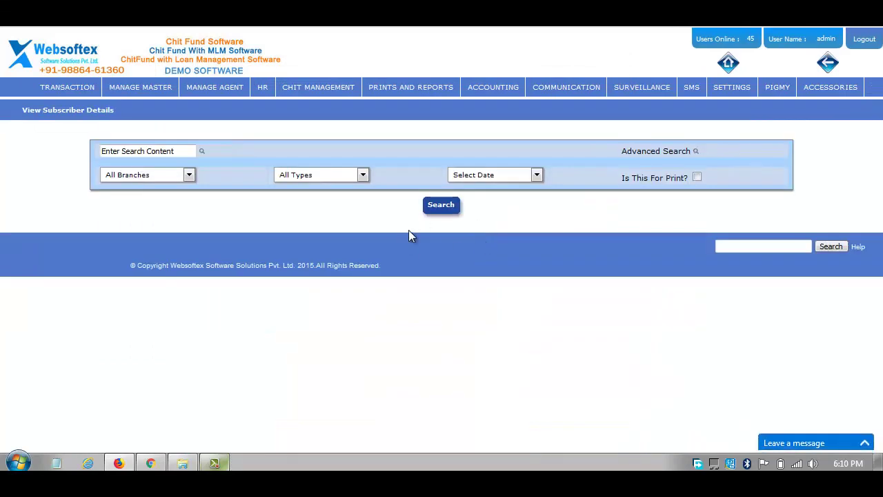
click(450, 207)
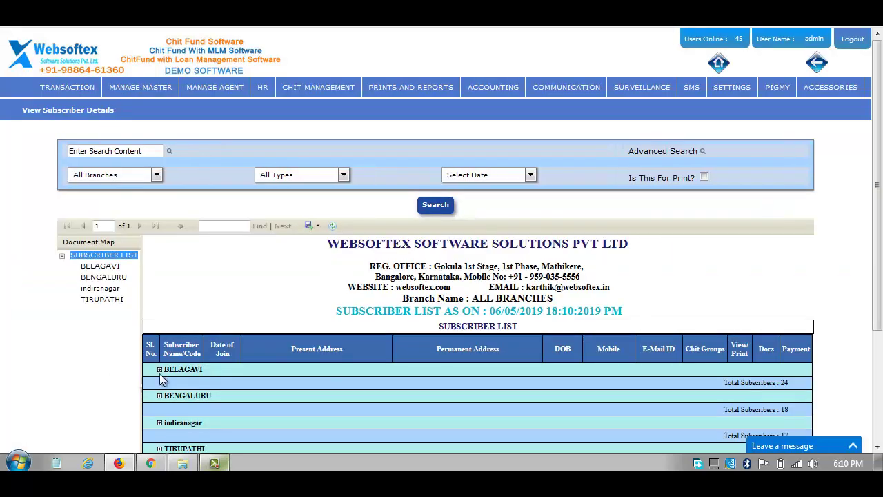
click(159, 396)
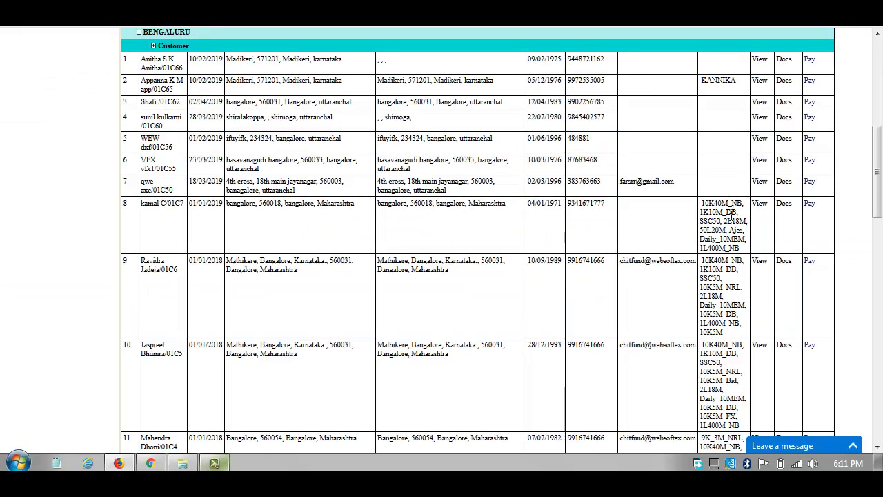
scroll(750, 284, up, 5)
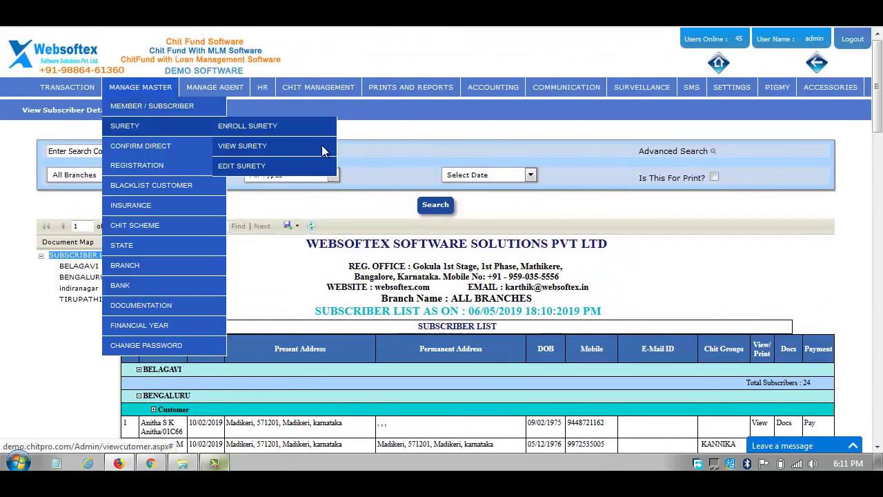
Step: Start a new chit scheme and fill in a chit value of 100000 and 25 members
mouse_move(159, 126)
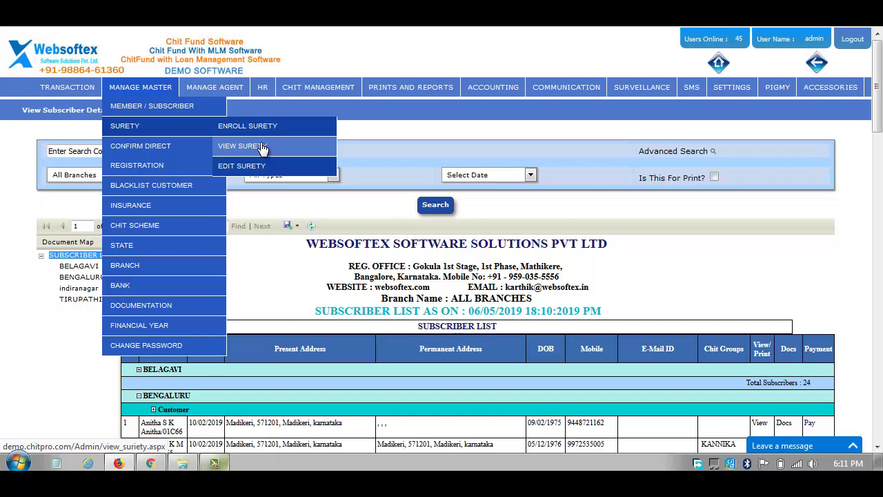
mouse_move(152, 235)
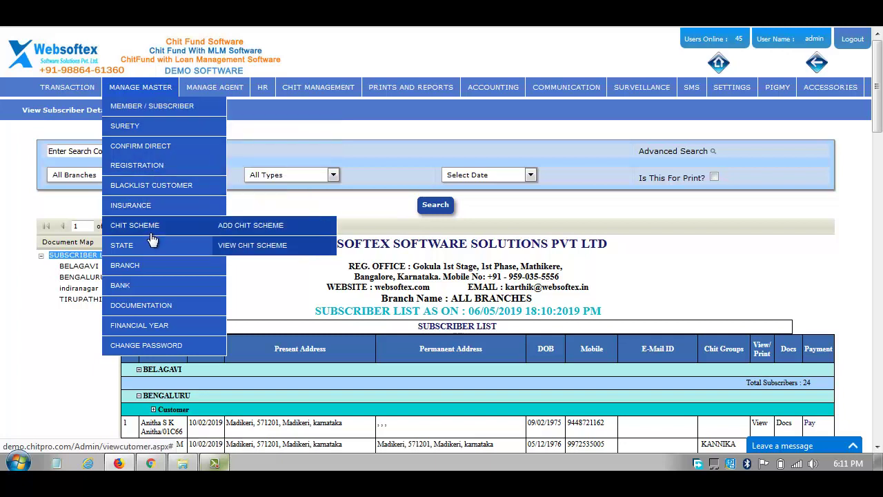
click(250, 226)
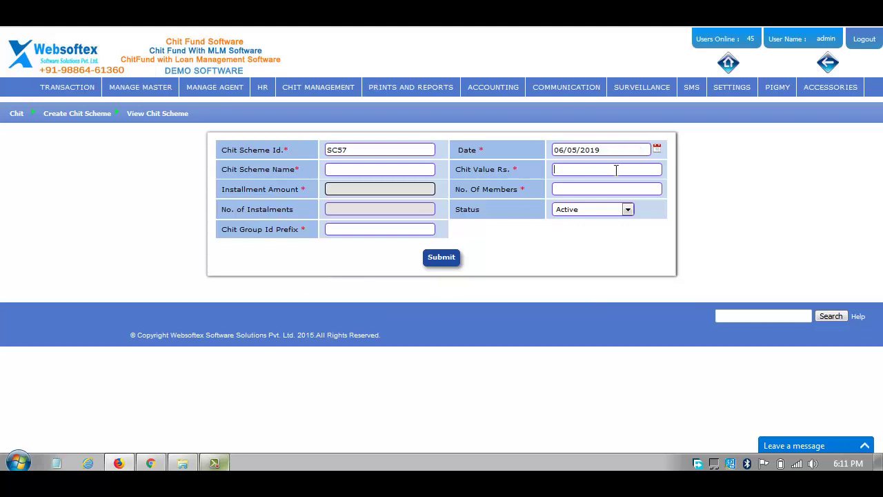
text(00)
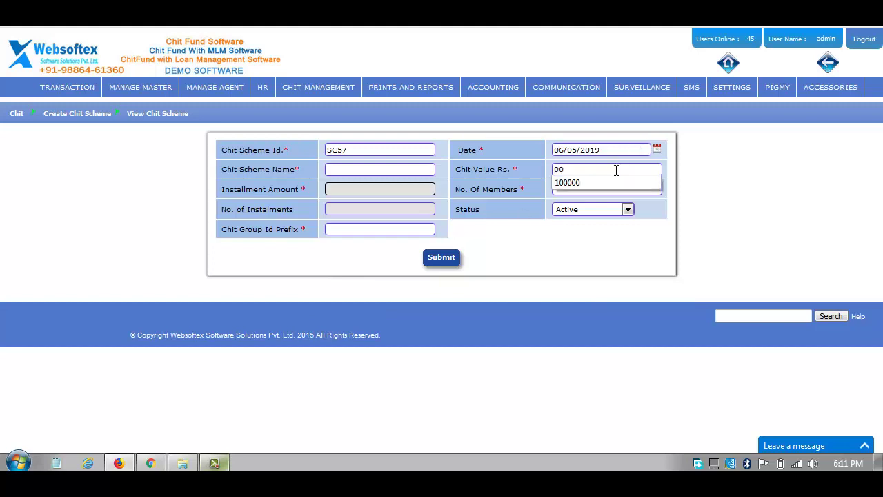
text(1000)
click(599, 188)
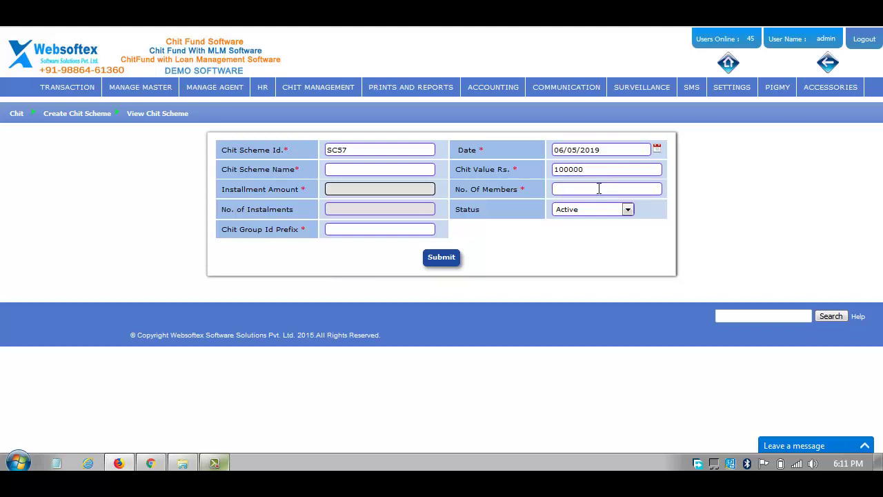
click(599, 188)
text(25)
click(557, 255)
text(0)
click(515, 250)
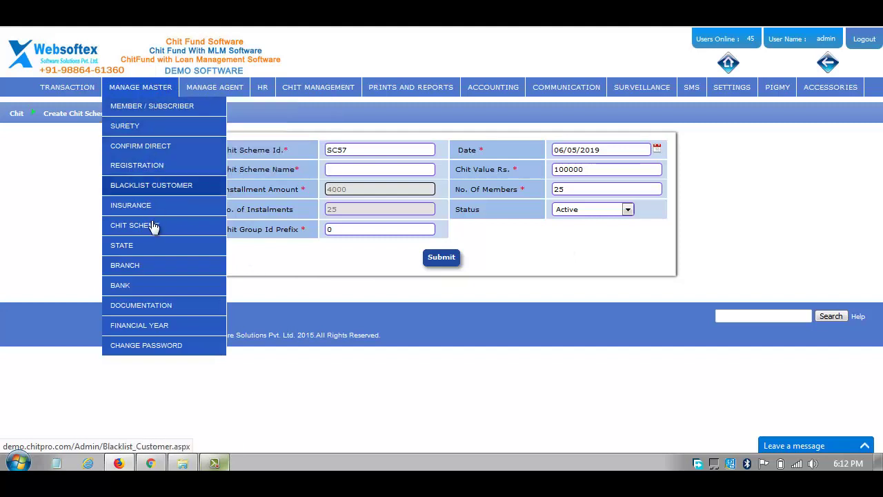
Step: Display the list of existing chit schemes and dismiss the Windows color scheme prompt
mouse_move(160, 227)
click(253, 247)
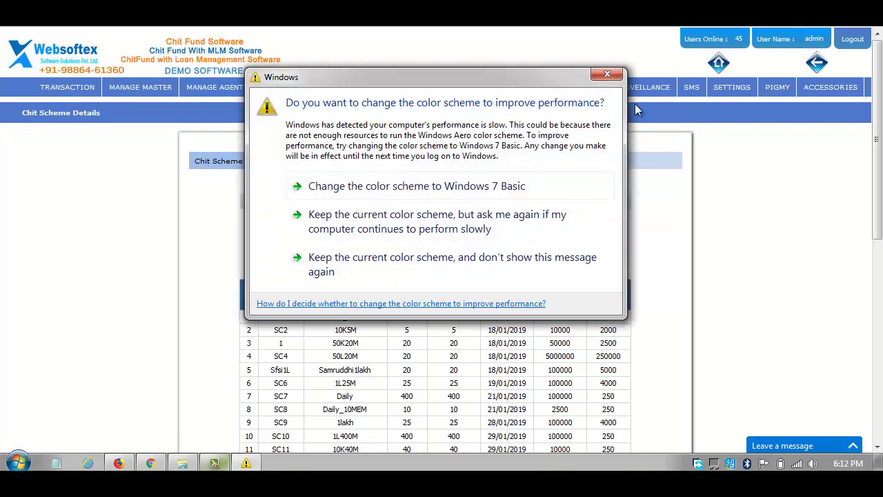
click(607, 74)
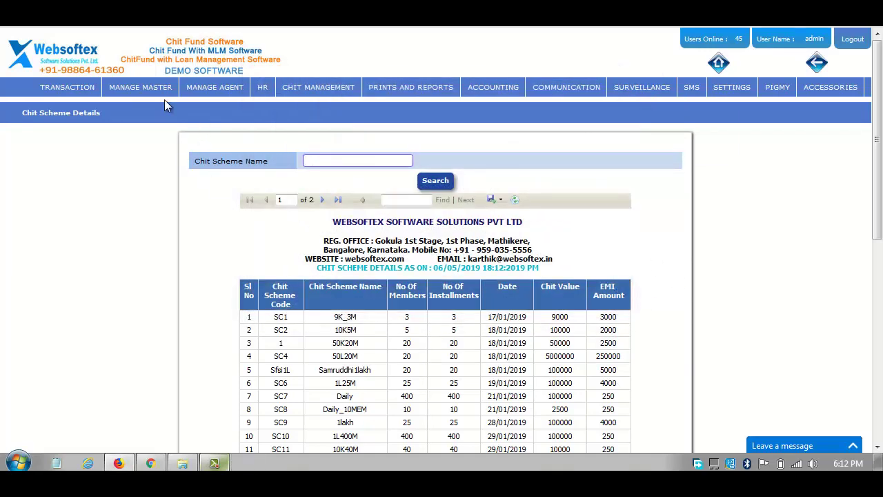
Step: On the Upload Documents form, set the document type to Voter ID and open the file selection, leaving it without choosing a file
mouse_move(140, 88)
mouse_move(207, 307)
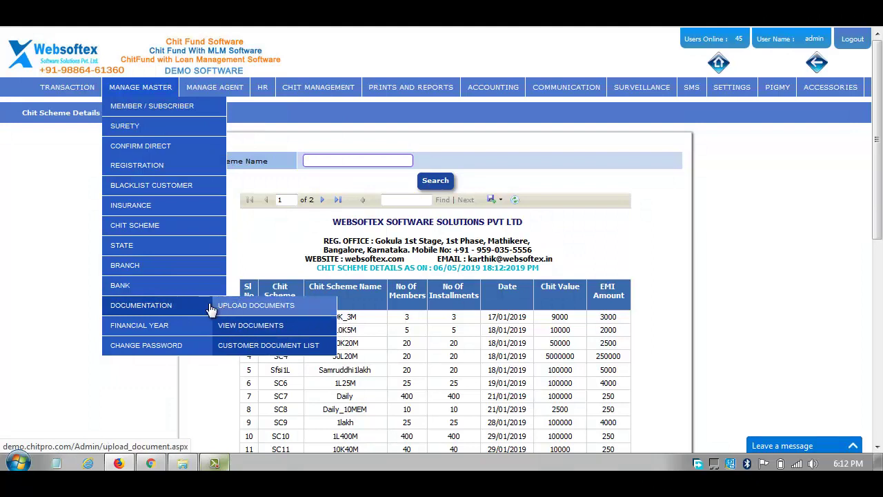
click(238, 314)
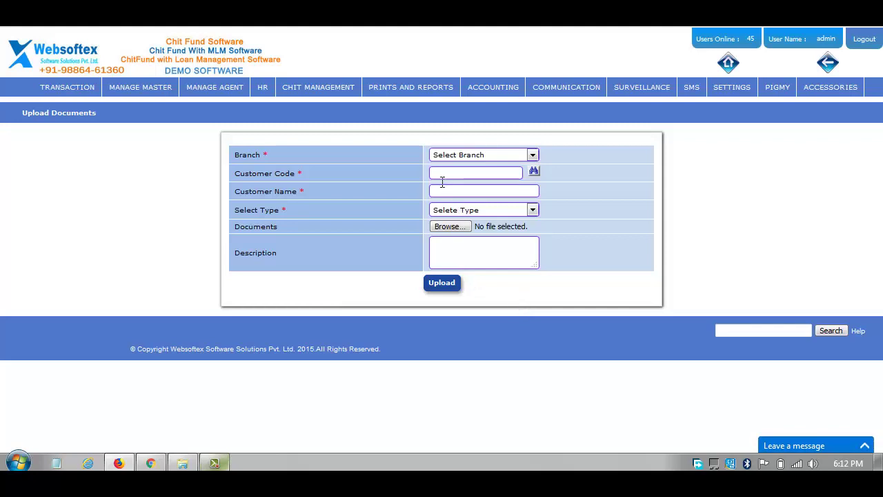
click(457, 155)
click(620, 210)
click(459, 211)
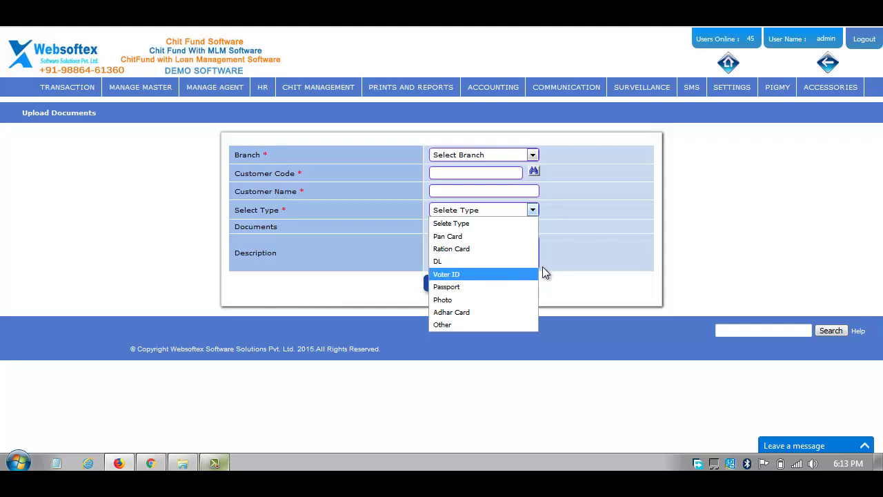
click(601, 244)
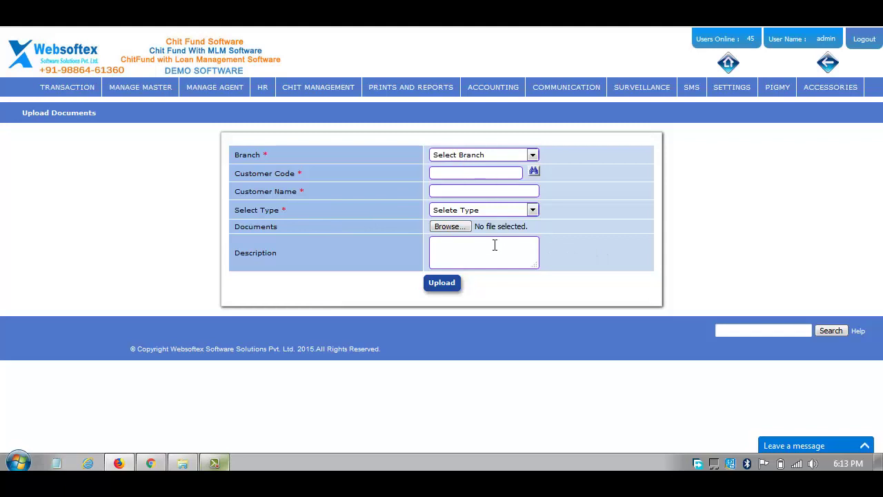
click(473, 211)
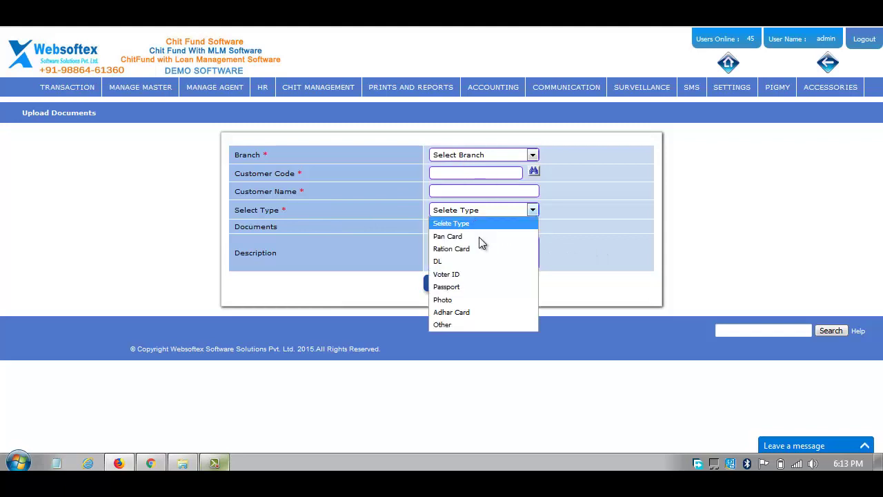
click(496, 274)
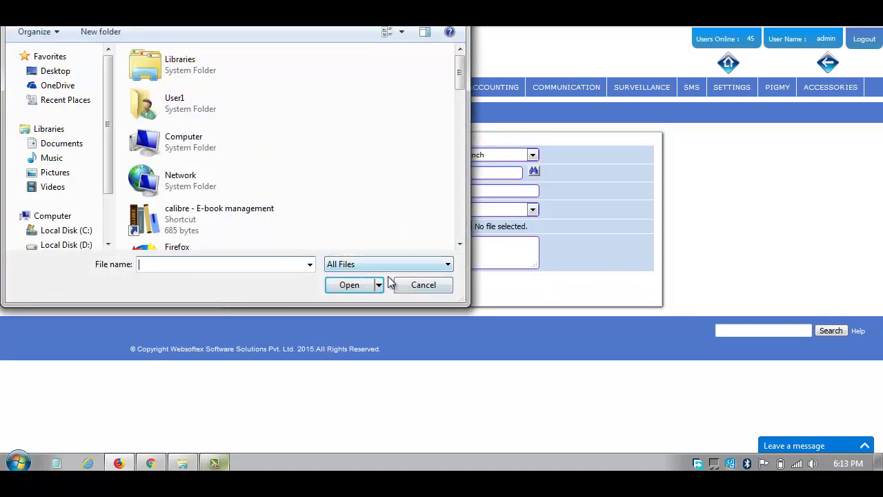
key(Escape)
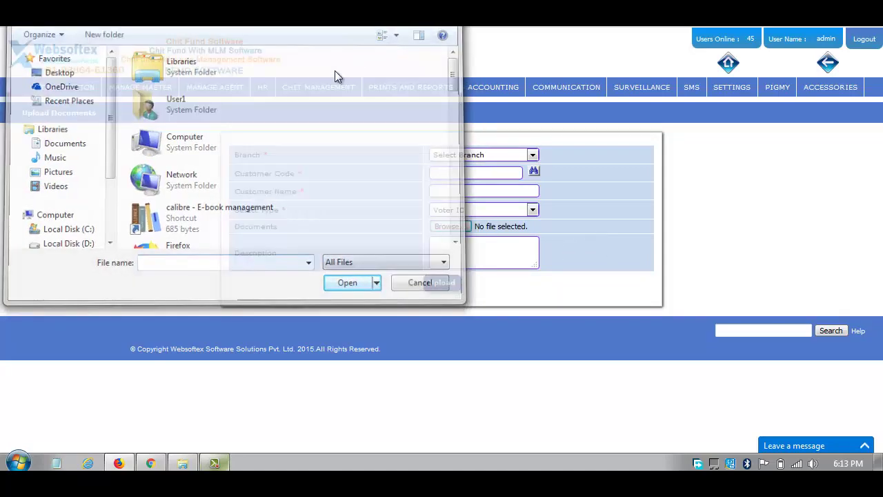
mouse_move(148, 87)
mouse_move(163, 312)
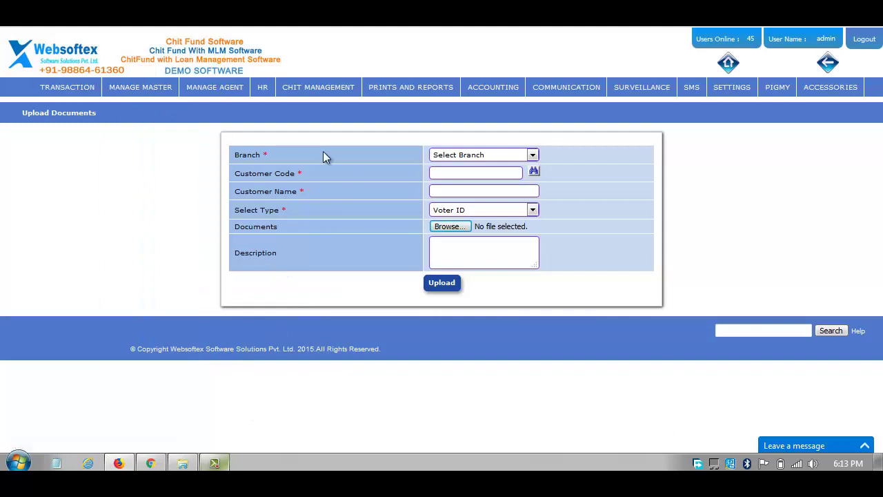
Step: Start creating a chit group based on the 1L5M(100000) chit scheme
mouse_move(317, 87)
mouse_move(316, 106)
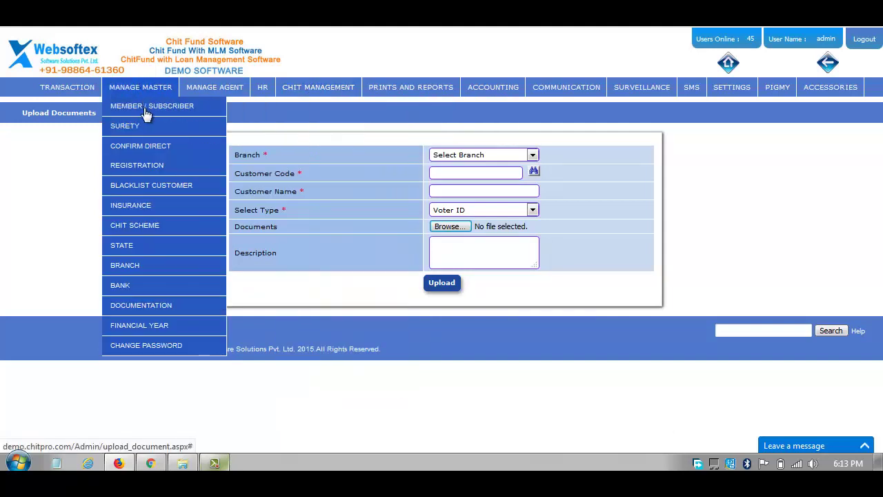
mouse_move(135, 246)
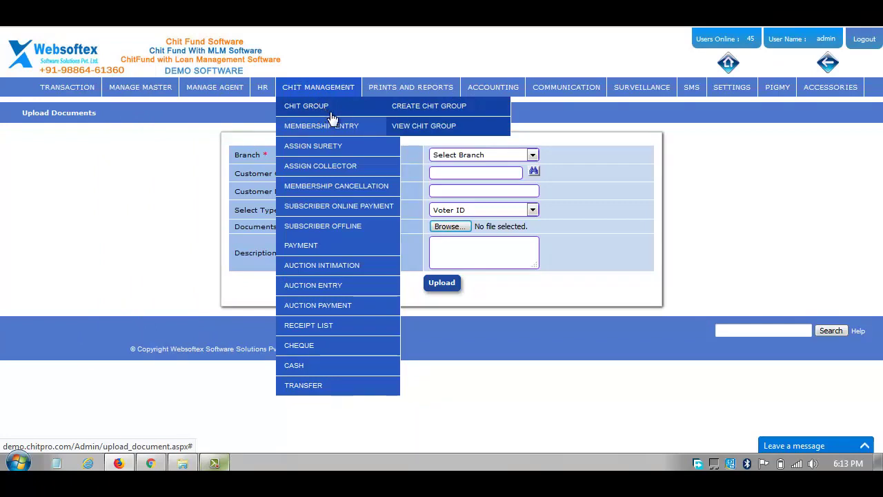
click(418, 117)
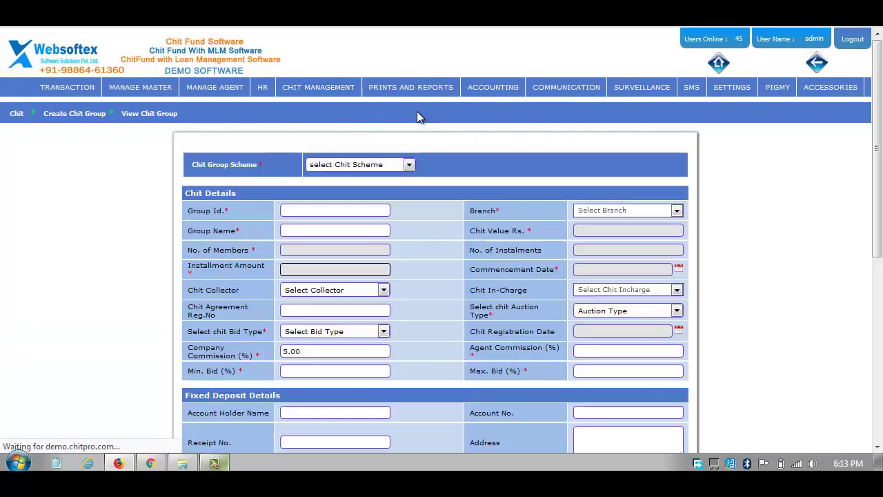
click(356, 164)
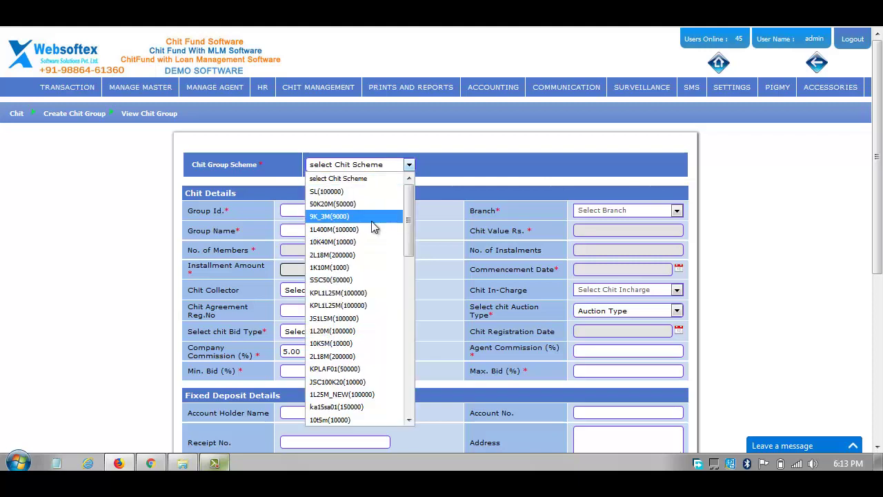
scroll(387, 229, down, 10)
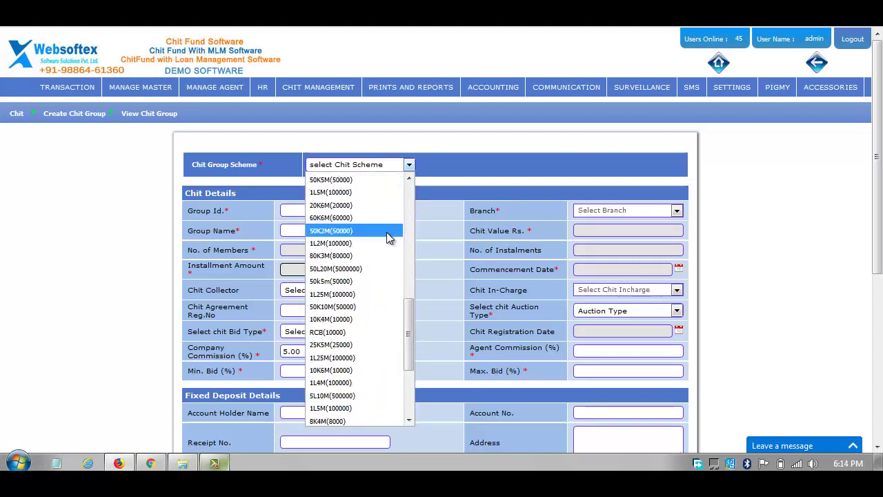
scroll(387, 235, down, 4)
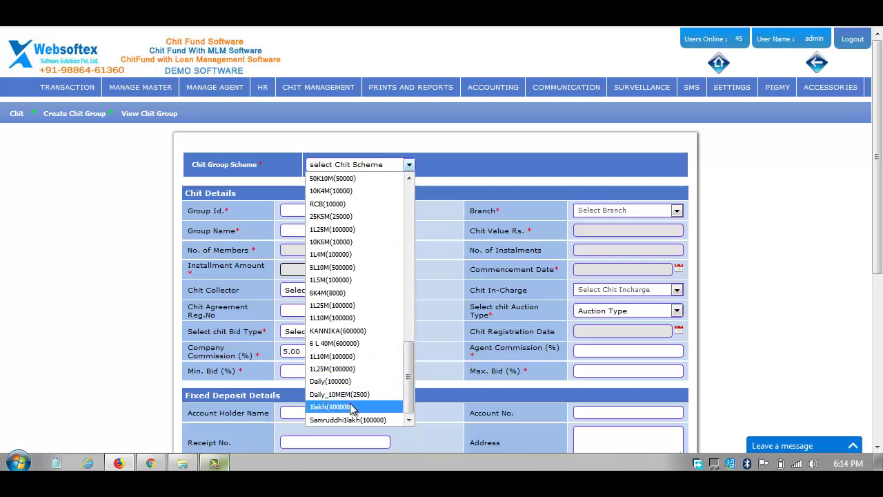
click(362, 279)
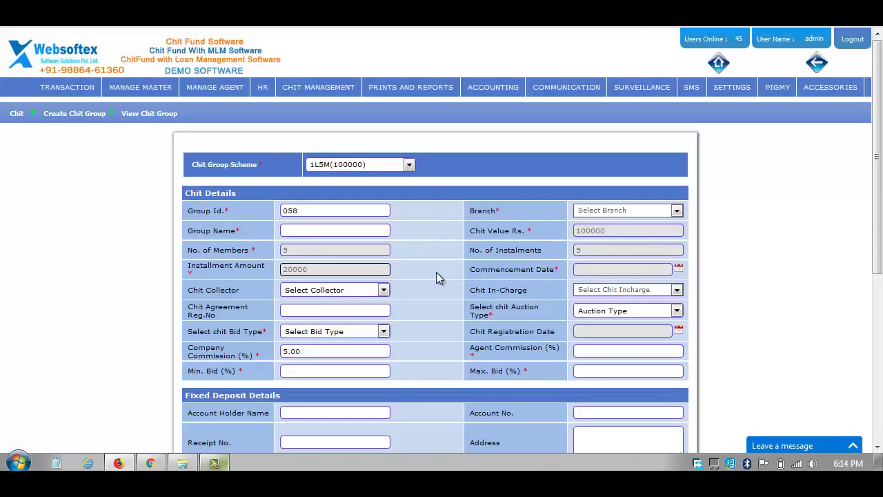
Step: Assign the chit group to the BENGALURU branch and name it group C
click(632, 210)
click(633, 236)
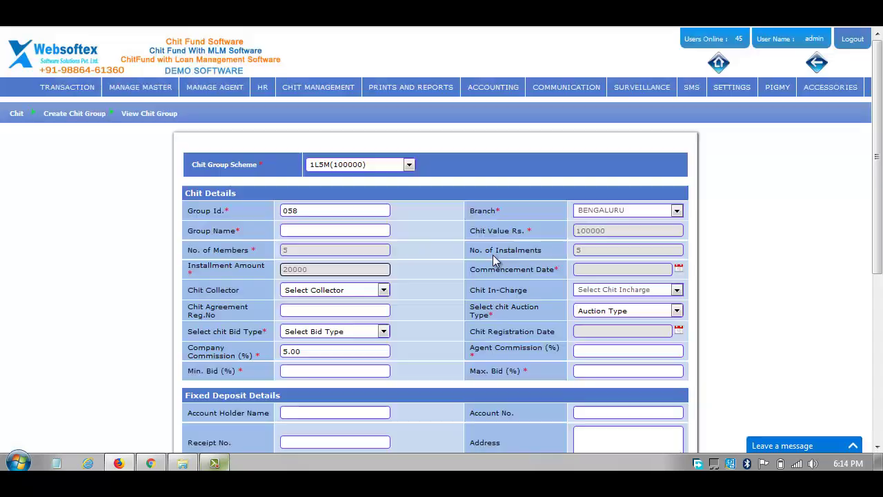
click(305, 230)
text(gr)
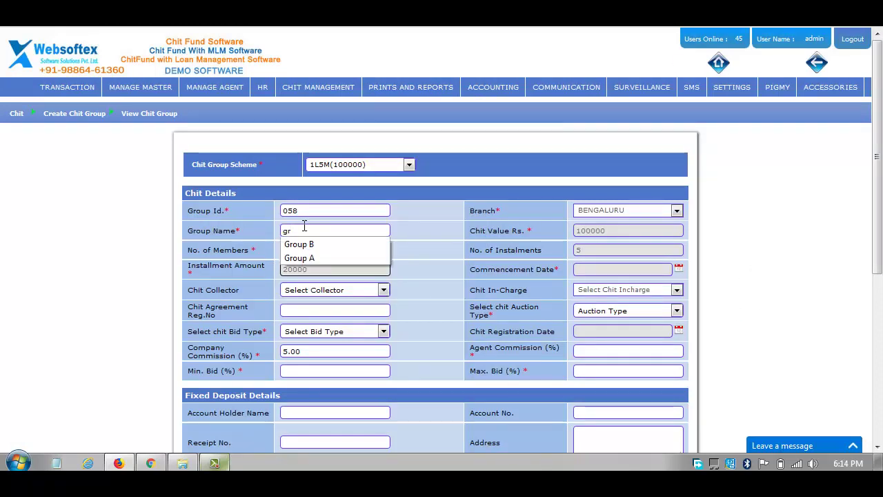
text(oup C)
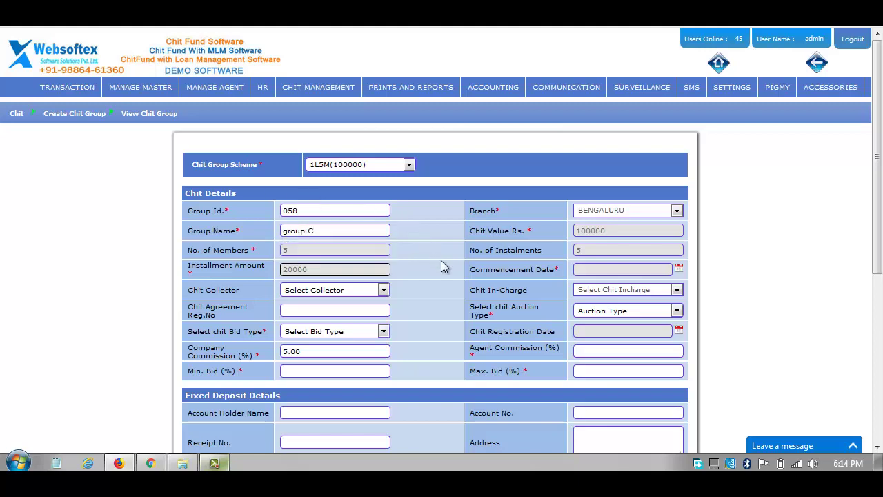
Step: Set the chit group's auction type to 30 Days and its bid type to Normal Bid
click(600, 312)
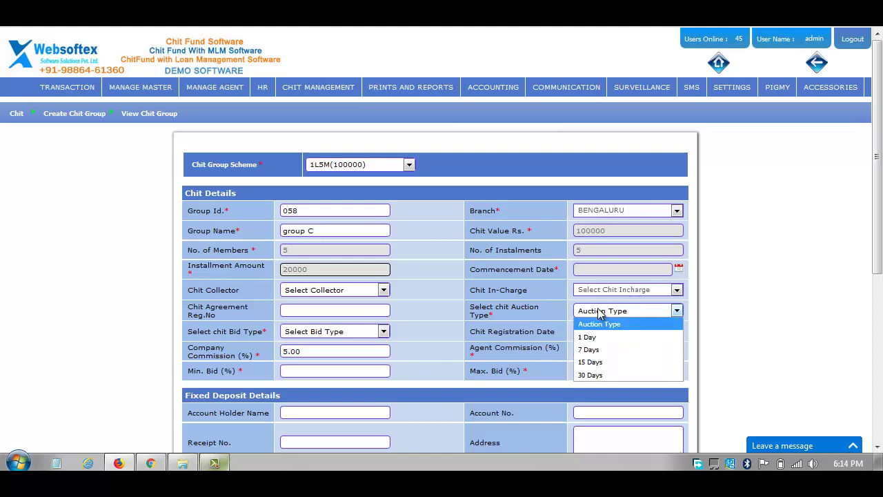
click(611, 374)
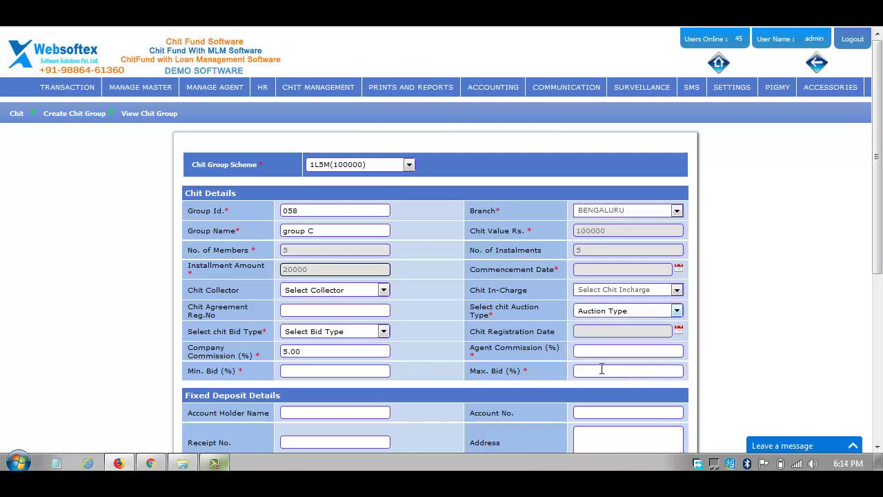
click(347, 331)
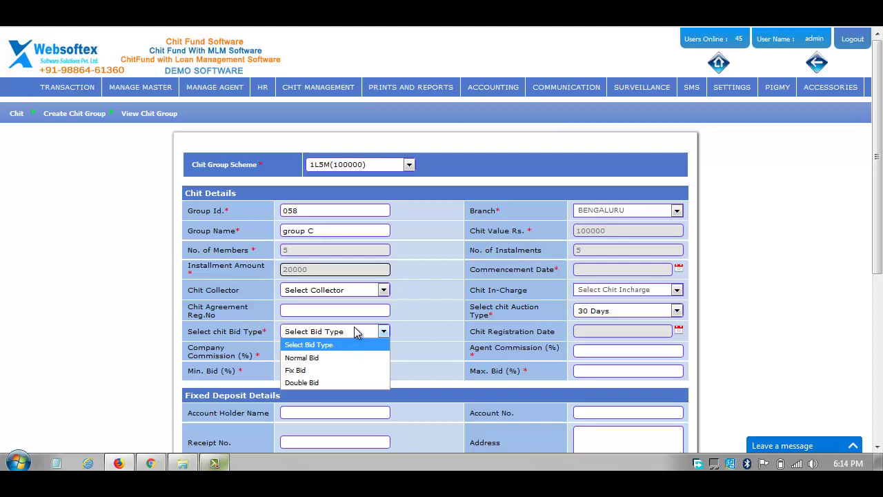
click(349, 362)
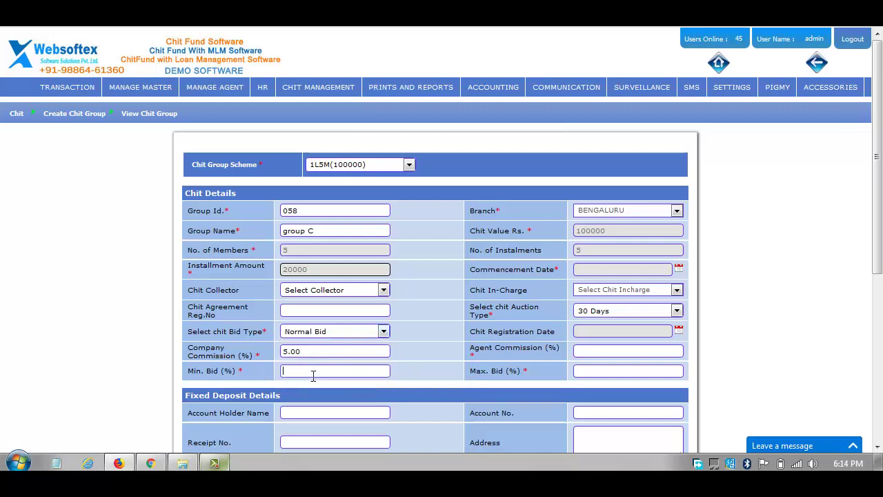
Step: Set the chit group's percentages to 5.00 for minimum bid, 35.00 for maximum bid and 1.00 for agent commission
click(311, 374)
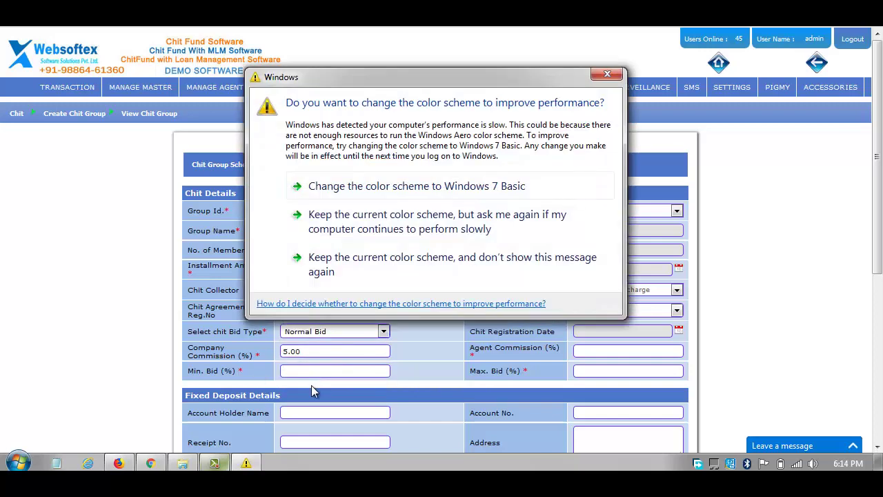
click(612, 74)
click(365, 369)
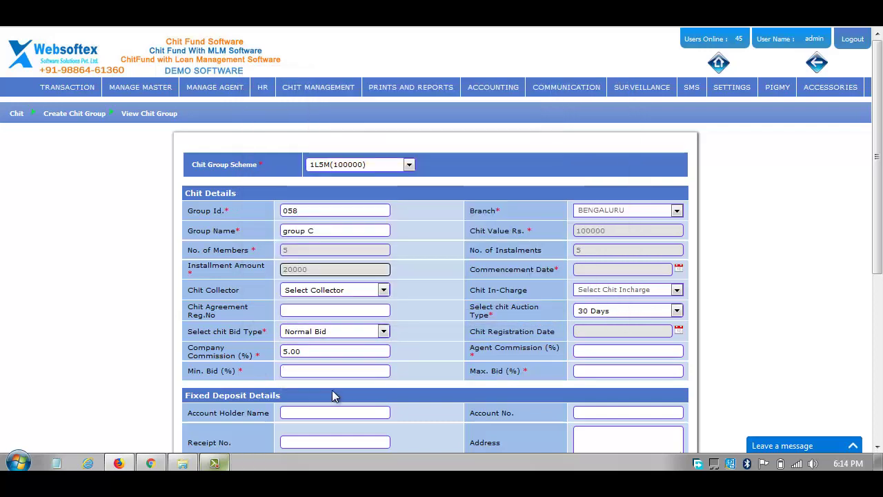
click(314, 375)
click(312, 385)
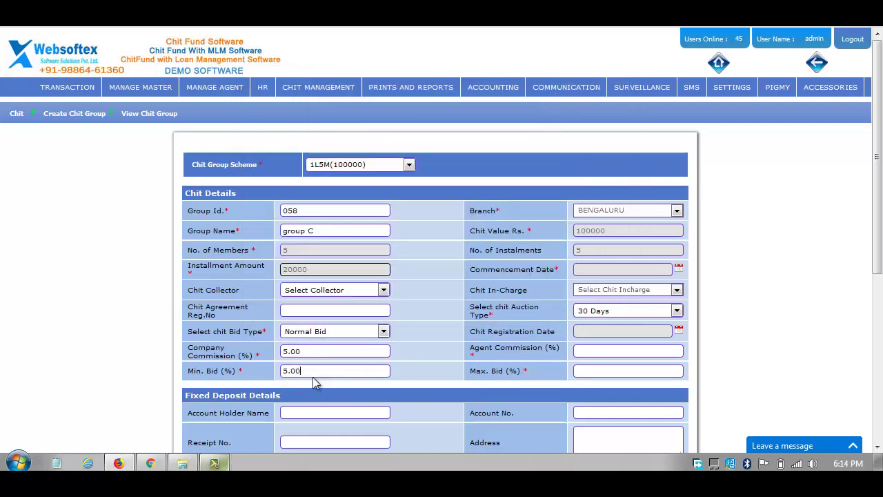
click(602, 366)
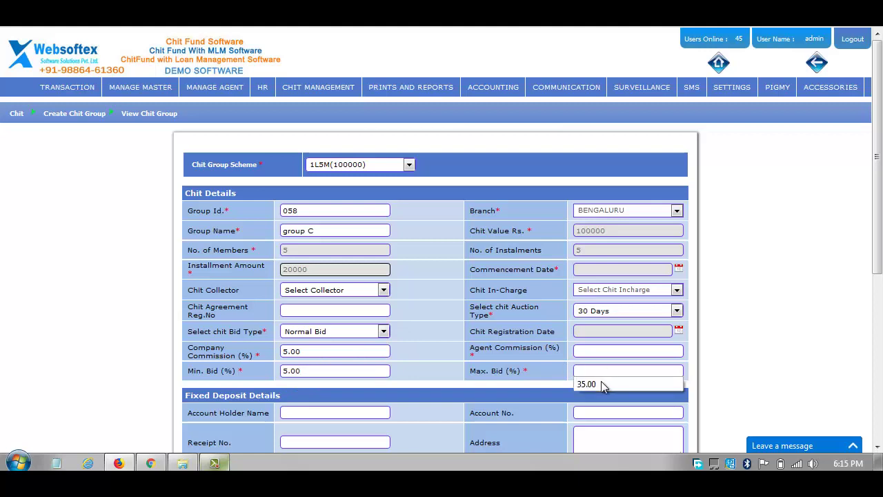
click(601, 385)
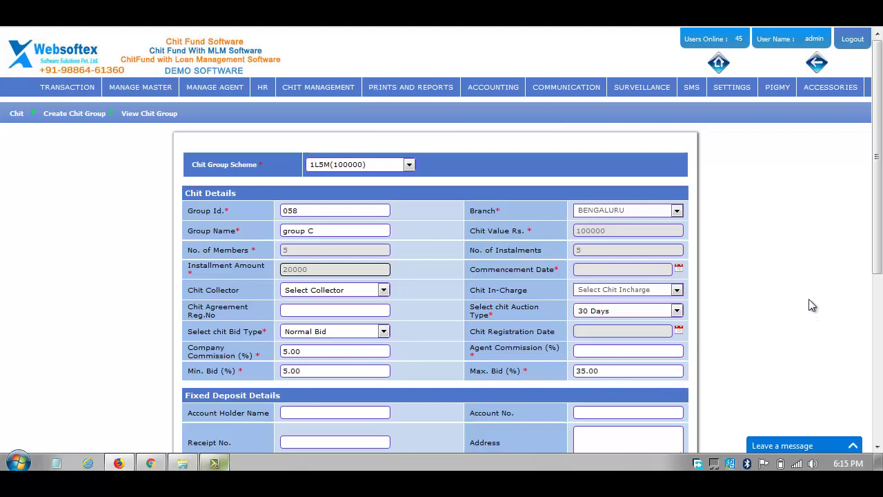
text(1.)
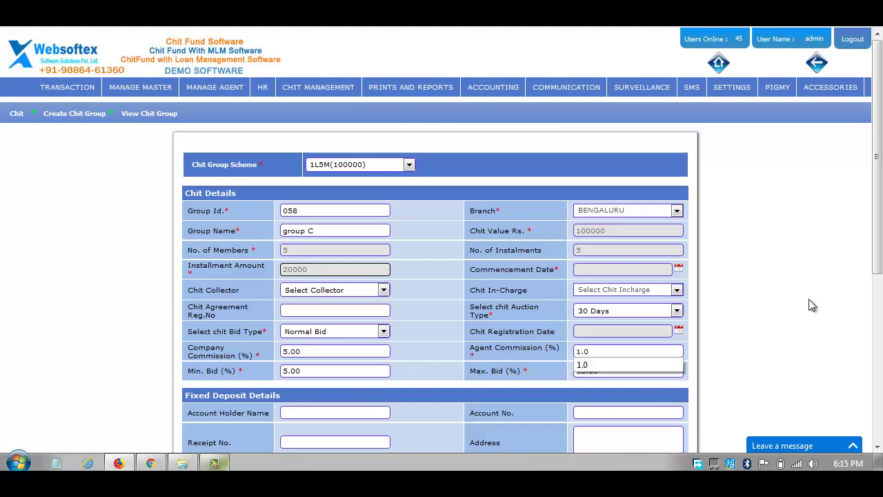
text(0)
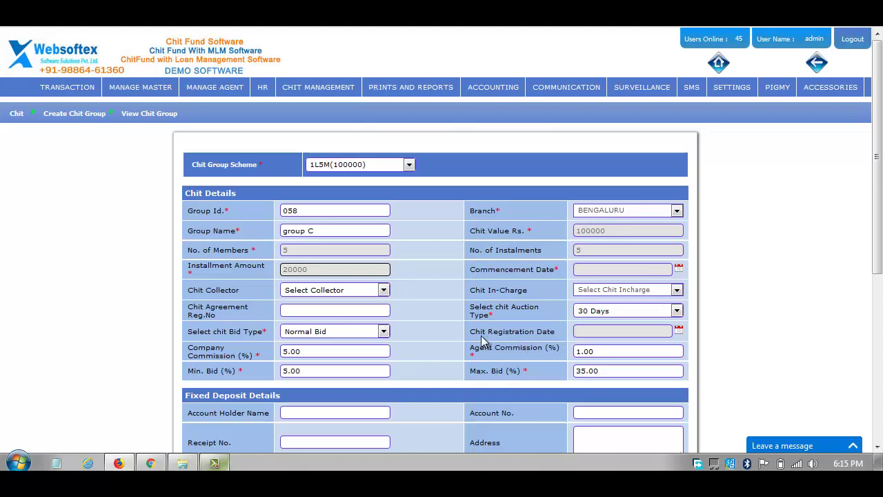
Step: Set the chit group's commencement date to 01/01/2019
triple_click(522, 337)
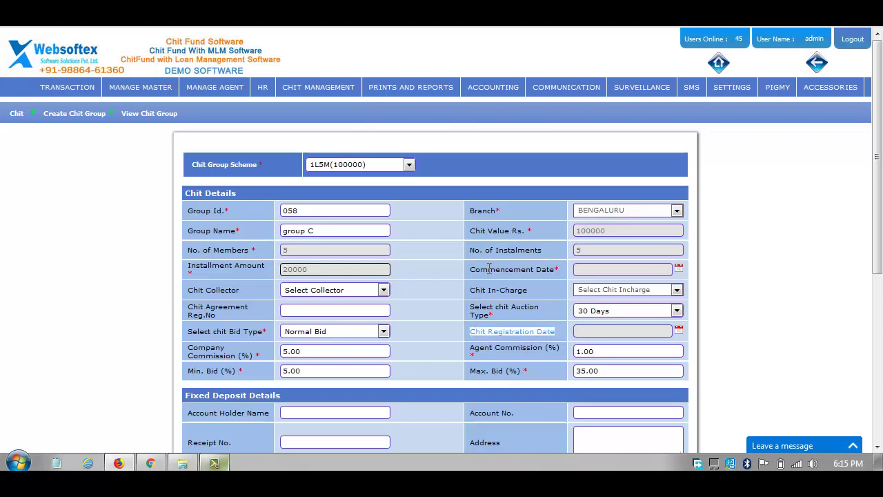
drag(472, 270, 559, 271)
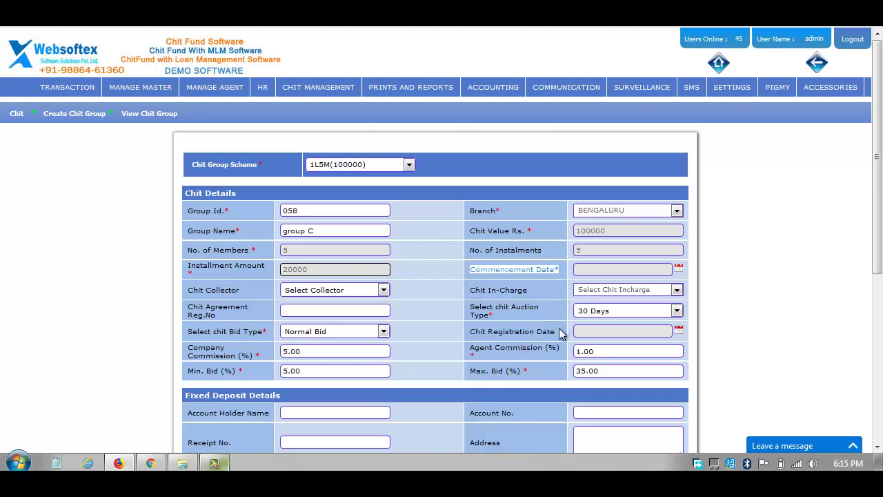
click(559, 330)
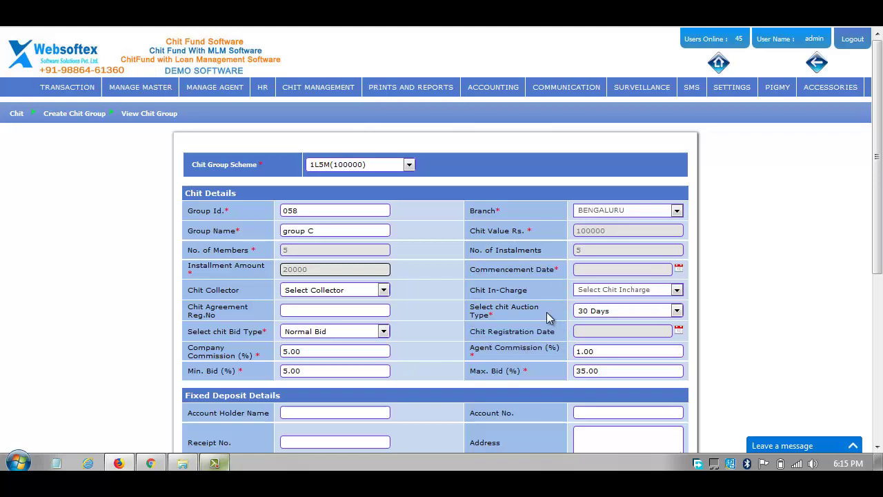
click(679, 270)
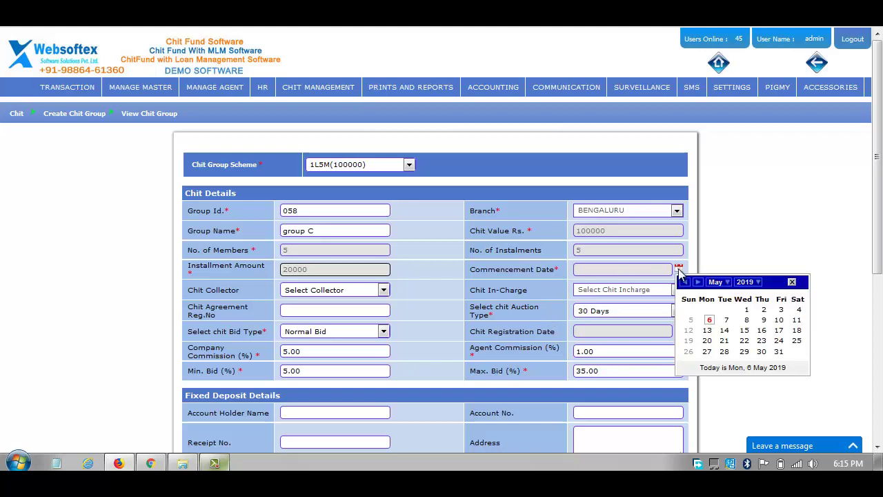
click(719, 283)
click(718, 293)
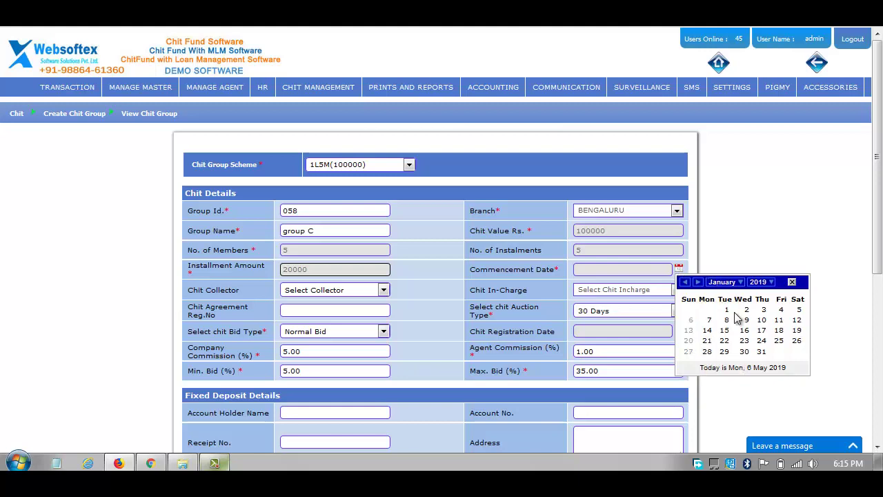
click(729, 310)
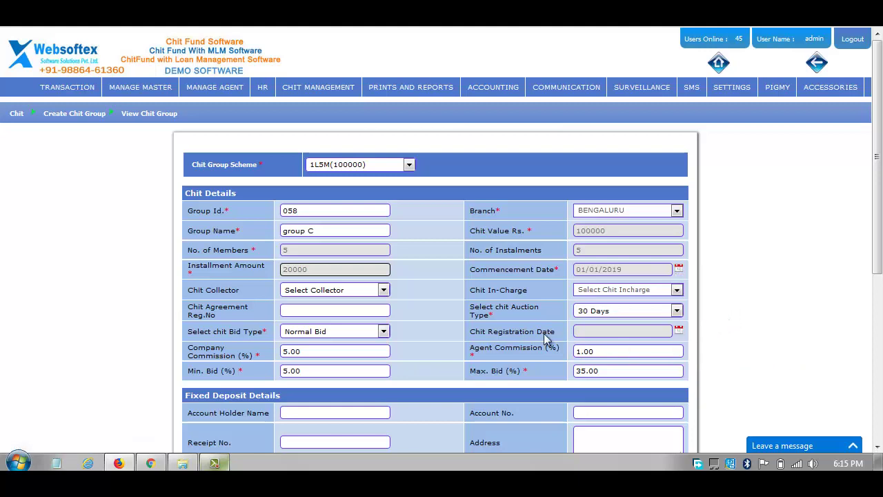
Step: Set the chit registration date to 15/12/2018
click(679, 332)
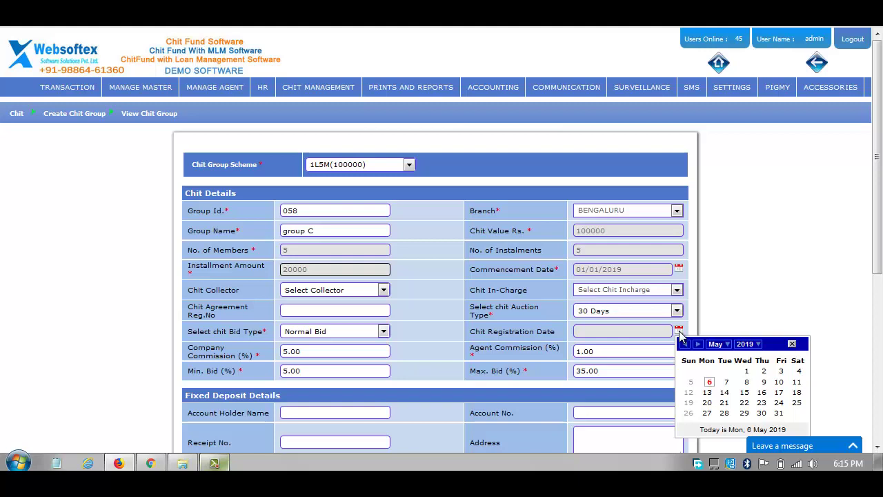
click(718, 344)
click(685, 344)
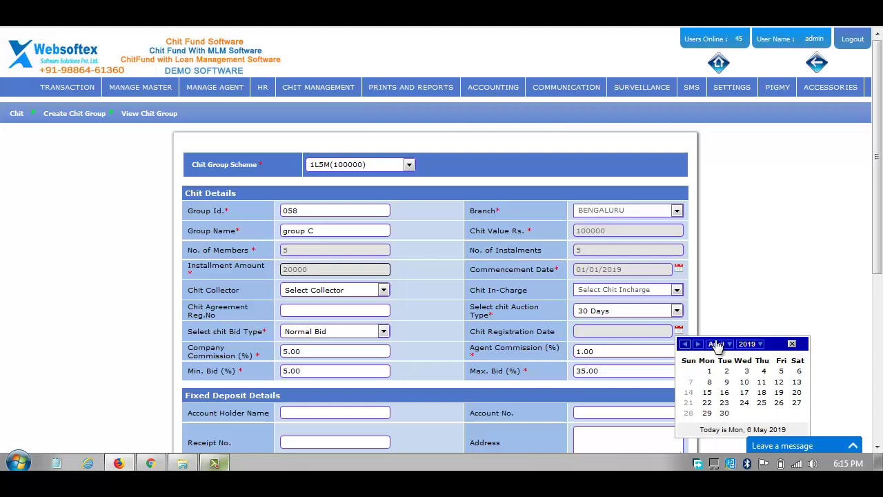
click(715, 344)
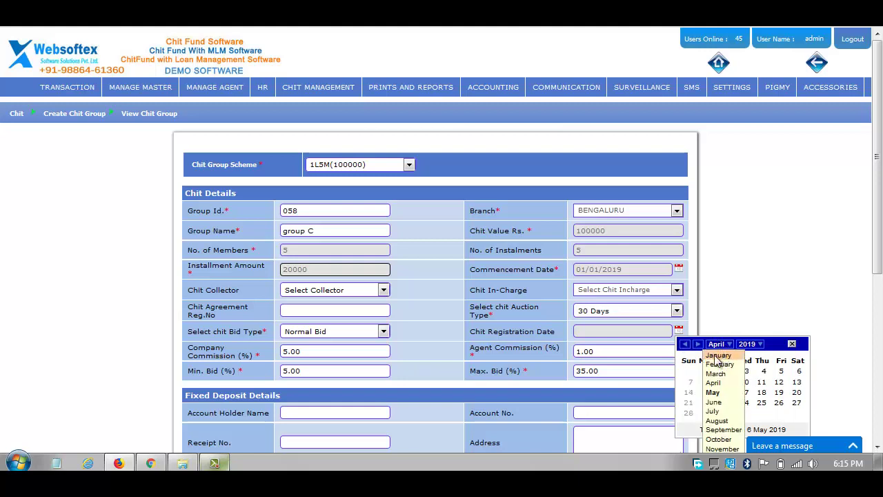
click(718, 356)
click(684, 343)
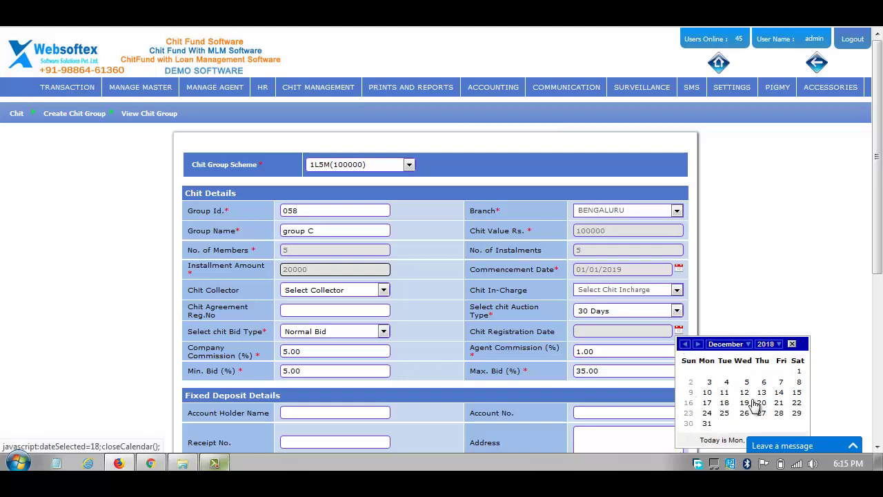
click(797, 392)
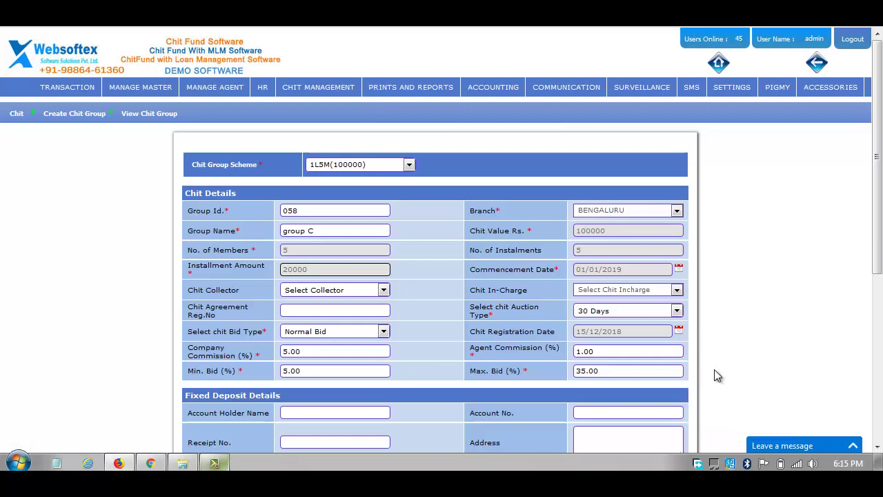
Step: Look over the Fixed Deposit Details without submitting the chit group, and open the form for adding a subscriber to a chit
scroll(717, 365, down, 3)
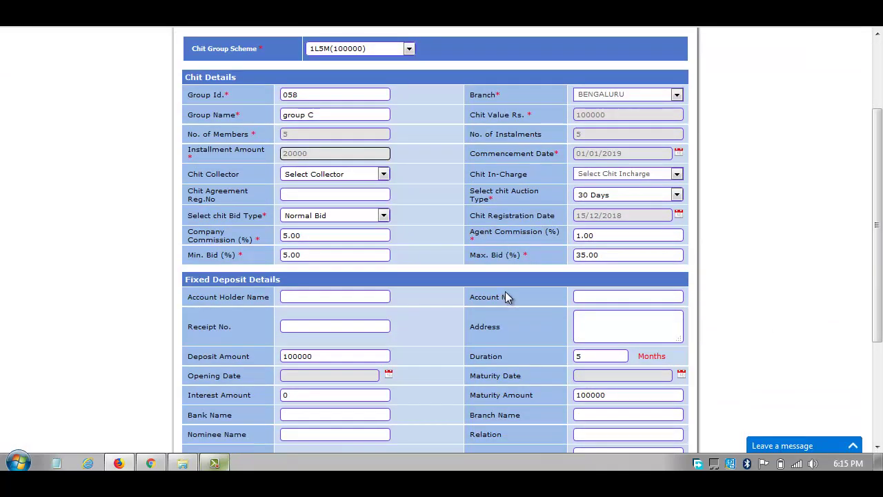
scroll(507, 297, down, 2)
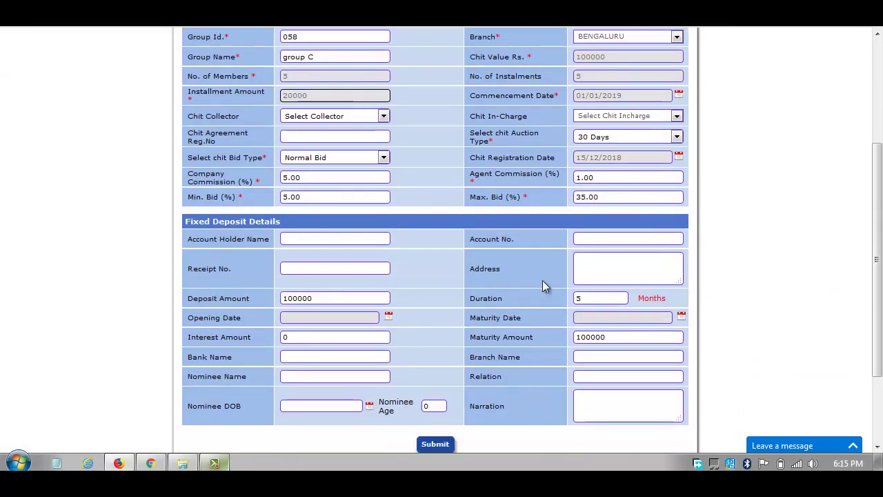
scroll(492, 322, down, 4)
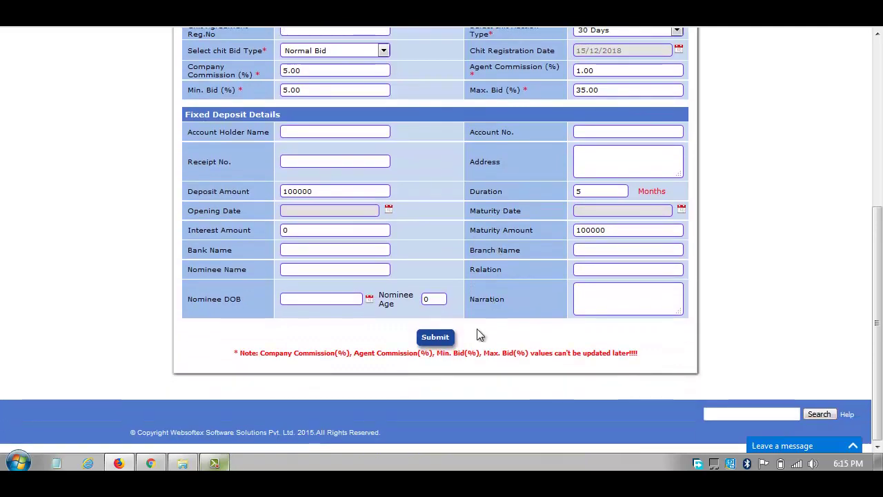
scroll(448, 325, up, 10)
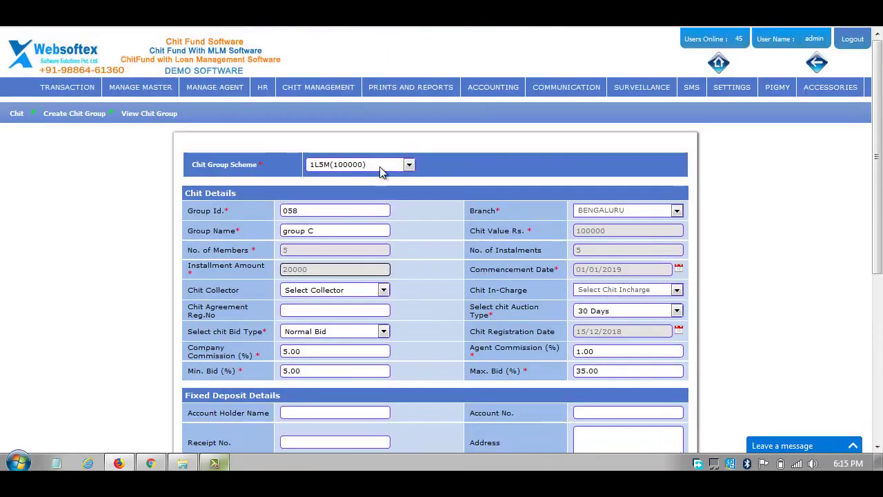
mouse_move(318, 87)
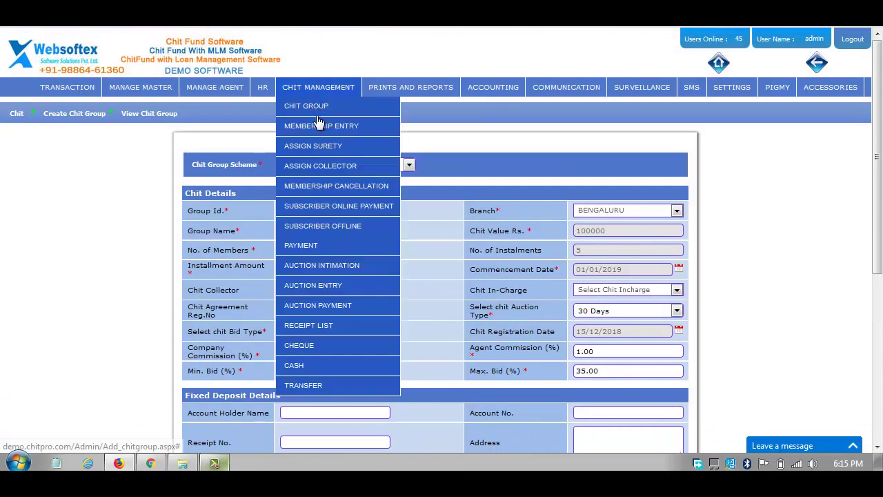
mouse_move(334, 127)
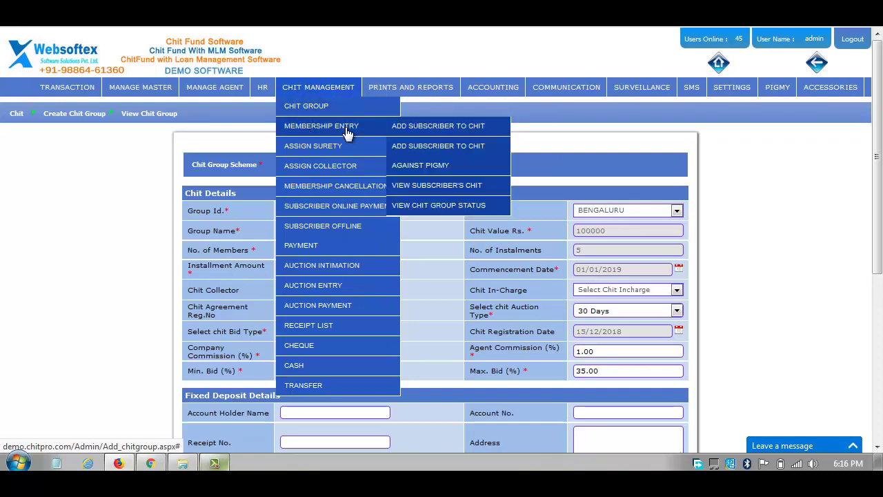
click(404, 131)
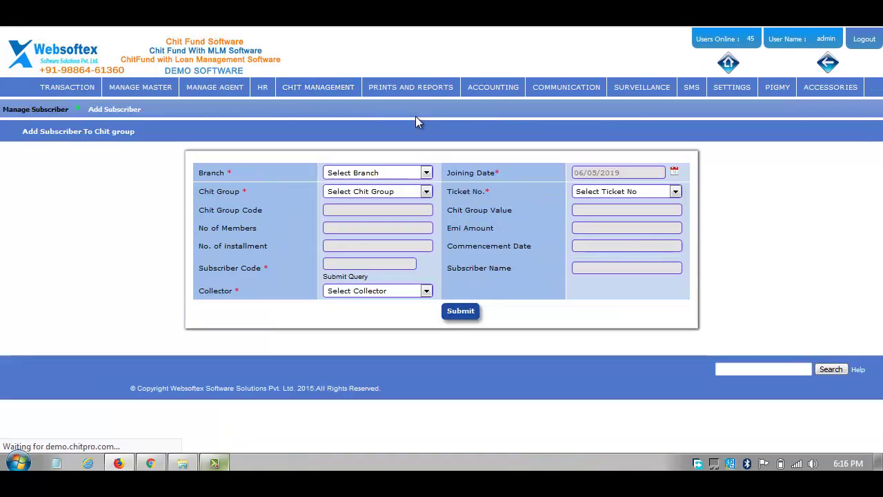
Step: Select the BENGALURU branch and the Group B chit group for the new subscriber entry
click(396, 172)
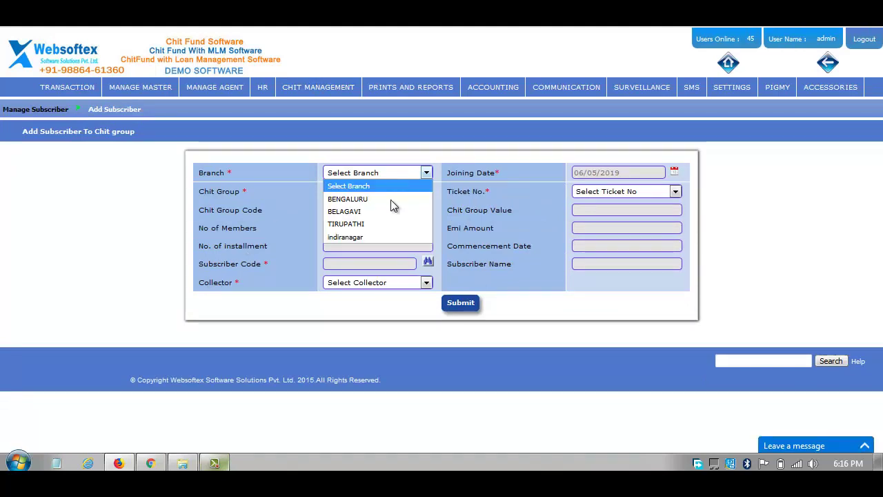
click(391, 200)
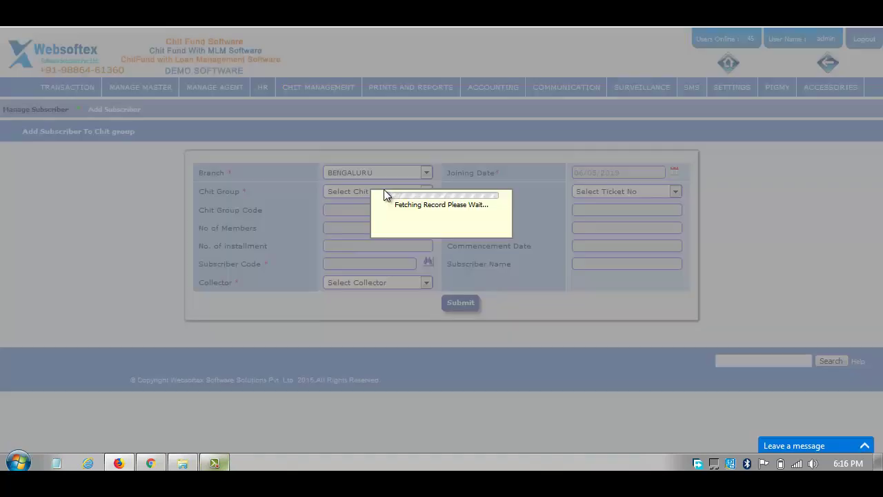
click(352, 191)
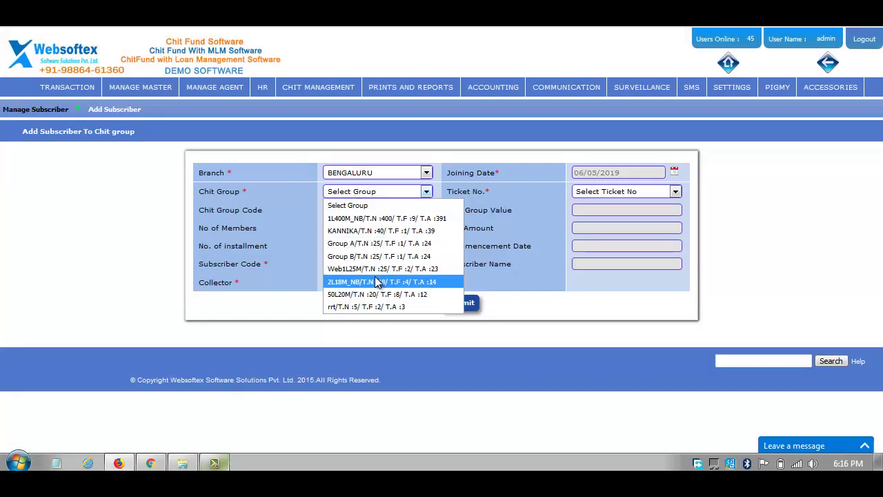
click(368, 256)
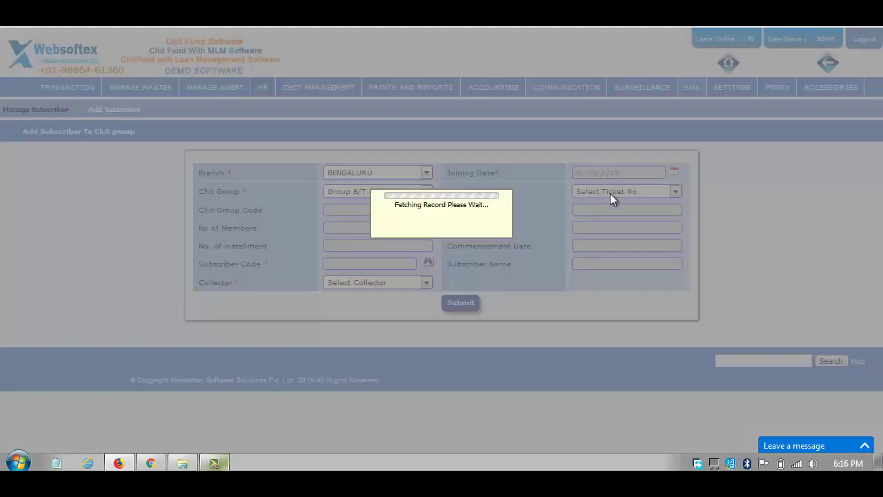
Step: Look through the available ticket numbers and assign ticket number 14
click(610, 191)
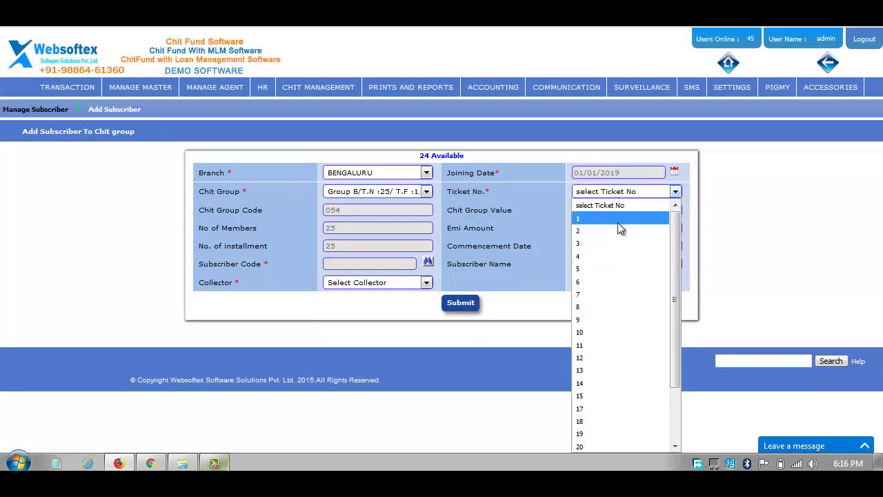
scroll(636, 290, down, 2)
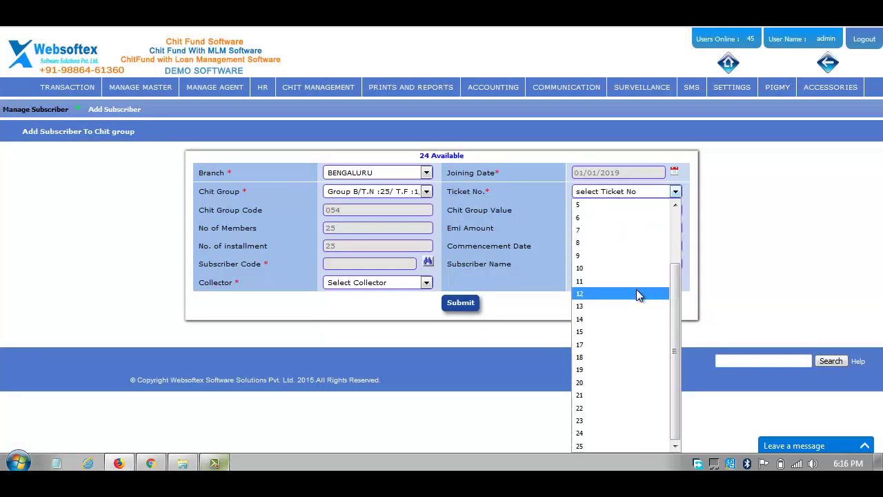
scroll(614, 241, up, 2)
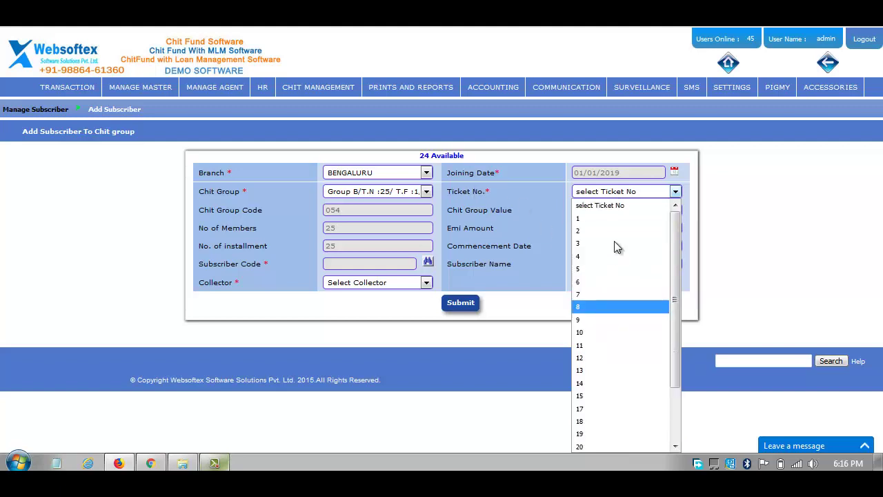
scroll(635, 238, down, 2)
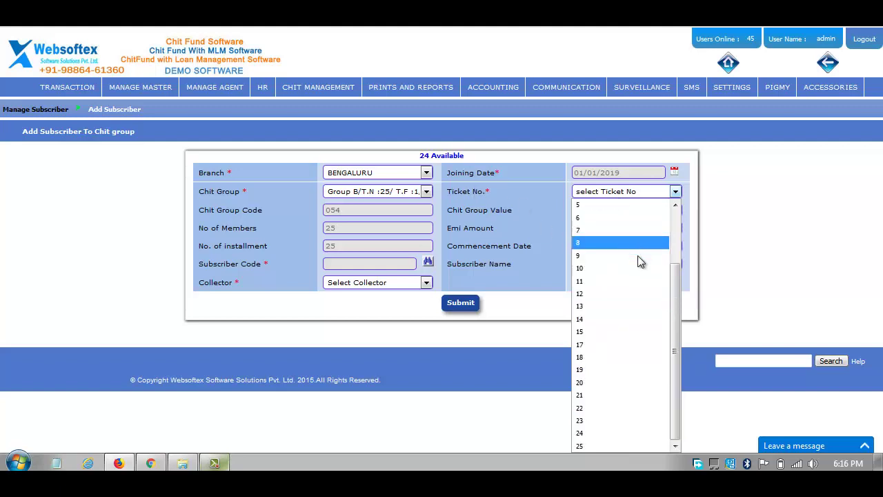
click(612, 320)
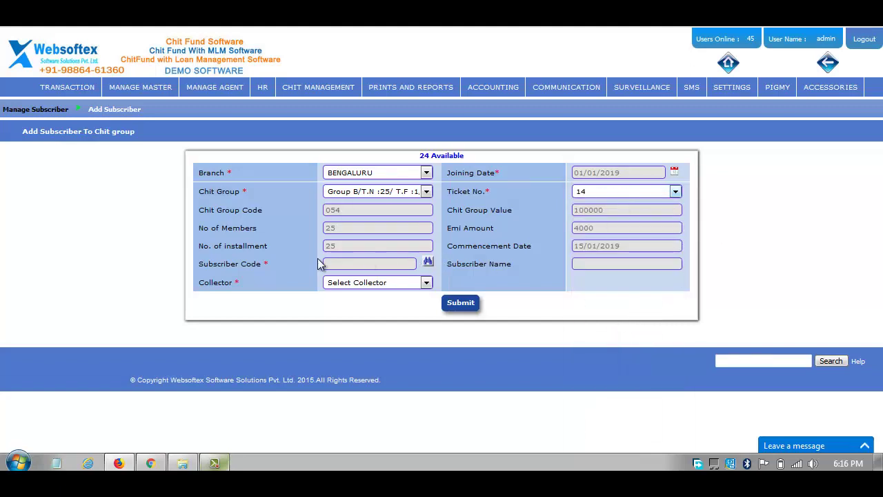
Step: Look up the subscribers without a name filter and choose the first one listed for the chit group entry
click(427, 262)
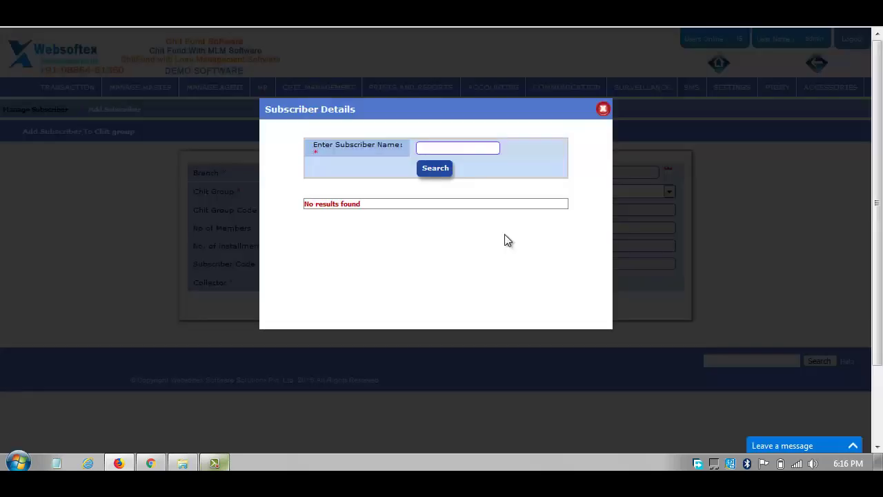
click(431, 170)
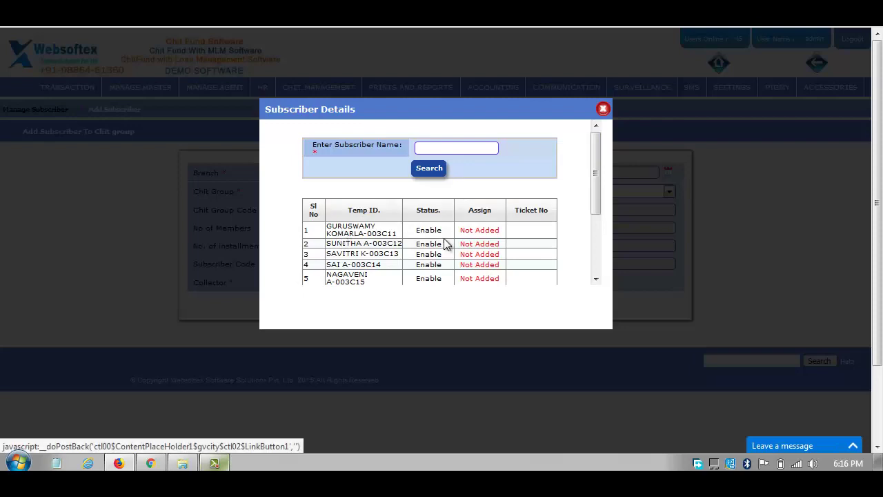
click(443, 238)
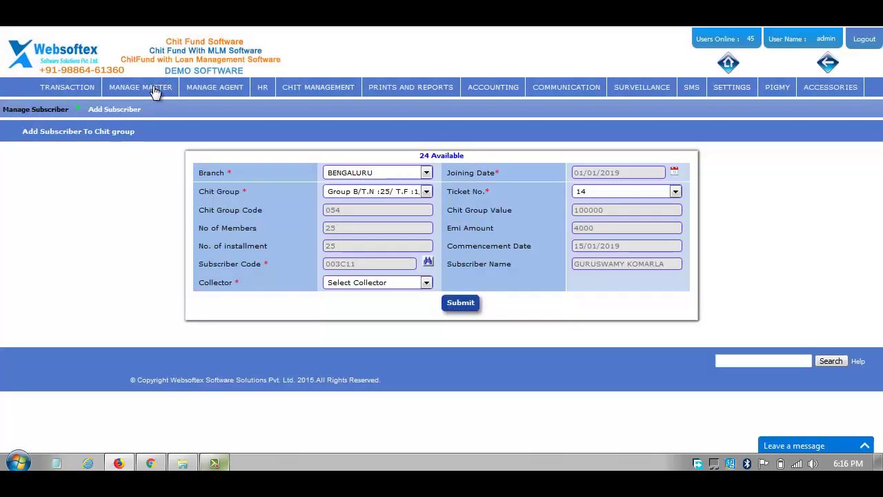
Step: Open the subscribers' chit details and review the subscribers of chit 50L20M in the BENGALURU branch
mouse_move(159, 106)
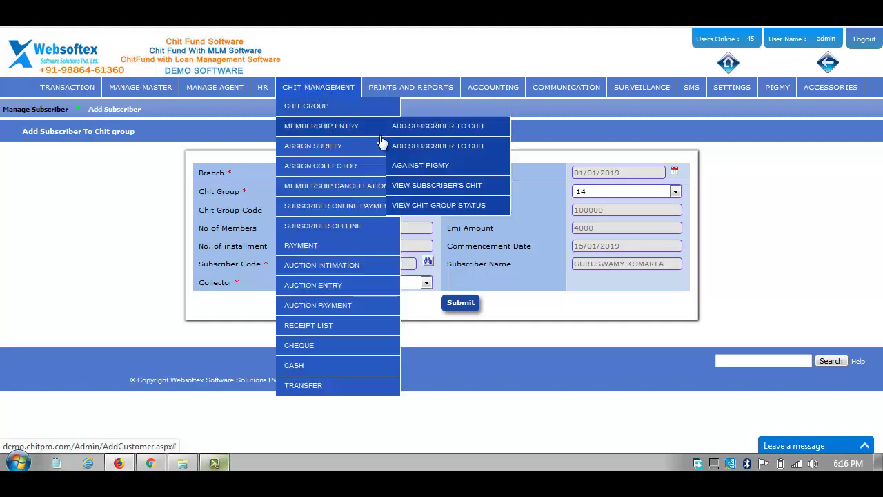
click(542, 179)
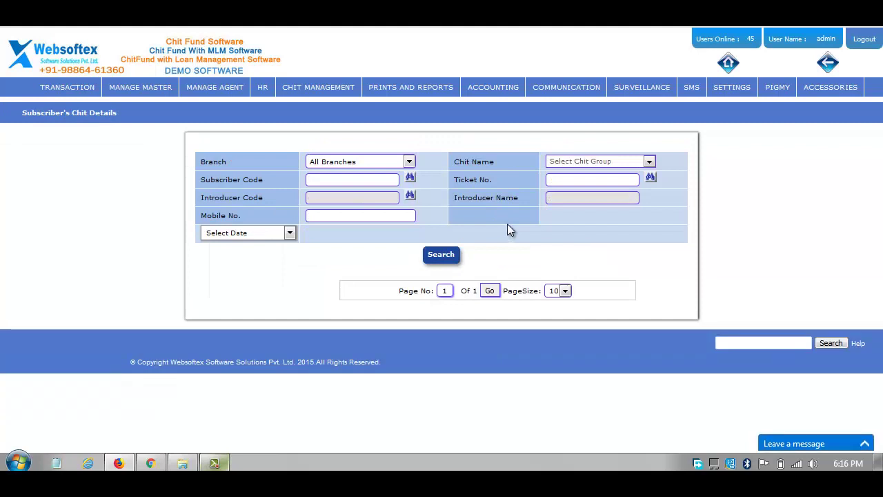
click(384, 163)
click(383, 182)
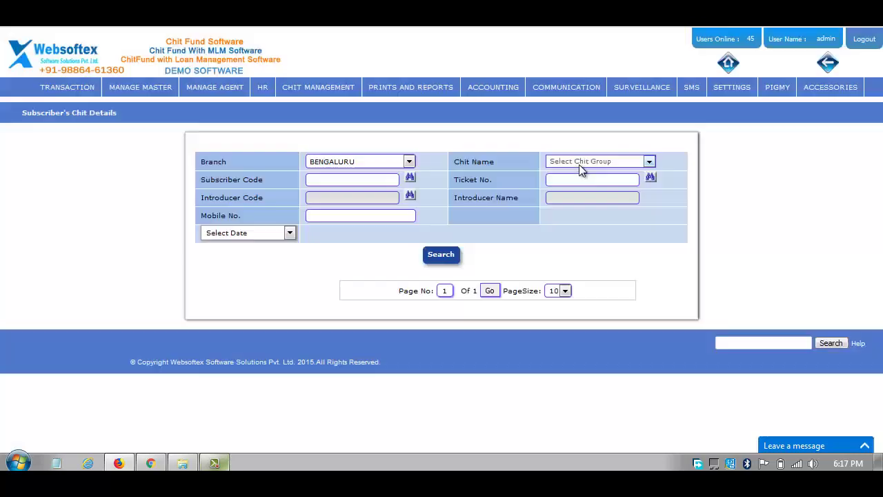
click(581, 163)
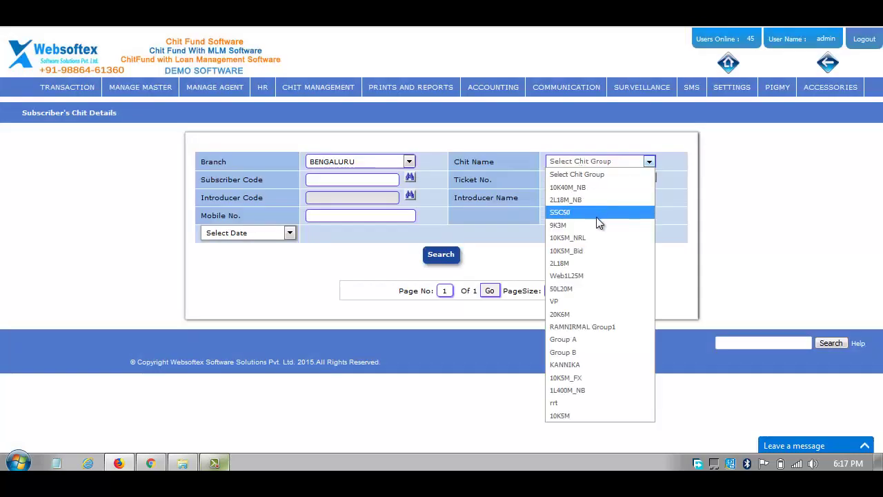
click(590, 289)
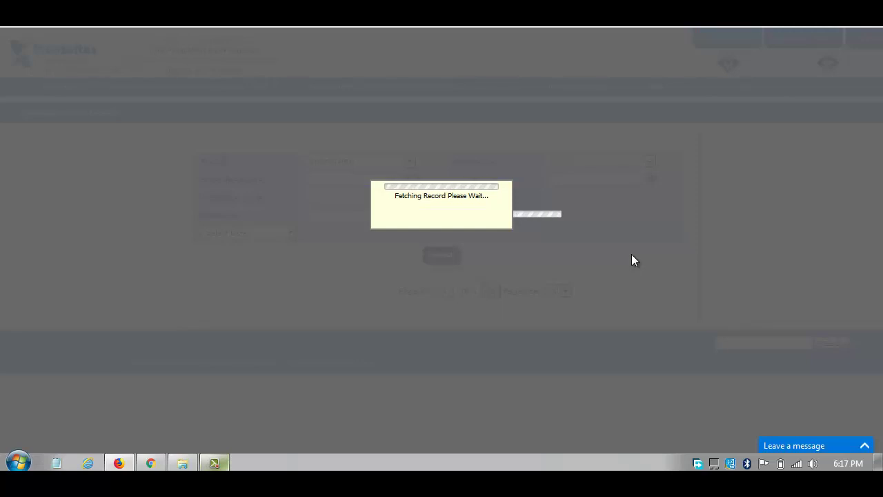
scroll(634, 260, down, 2)
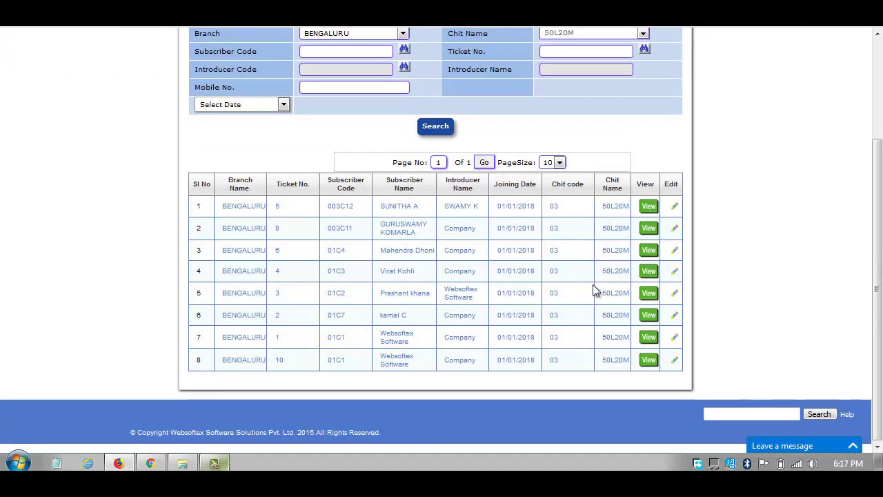
scroll(591, 289, up, 3)
Step: Open the subscriber payment form and select the BENGALURU branch
mouse_move(331, 91)
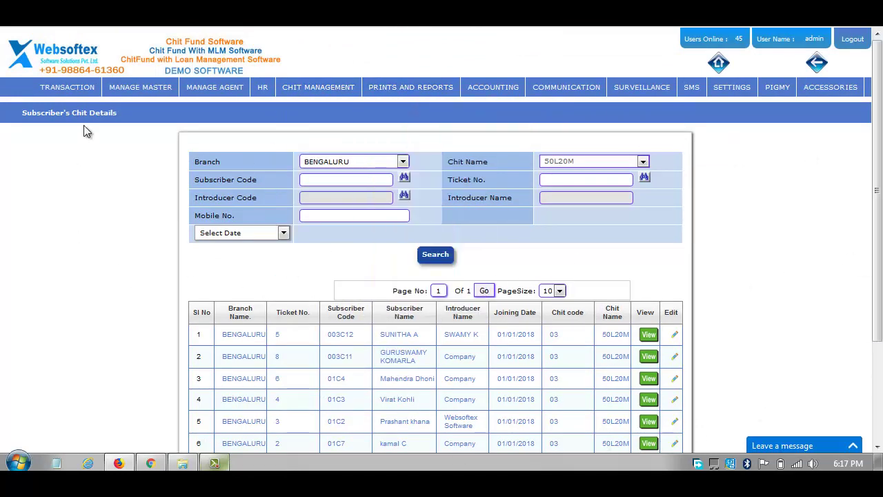
mouse_move(79, 95)
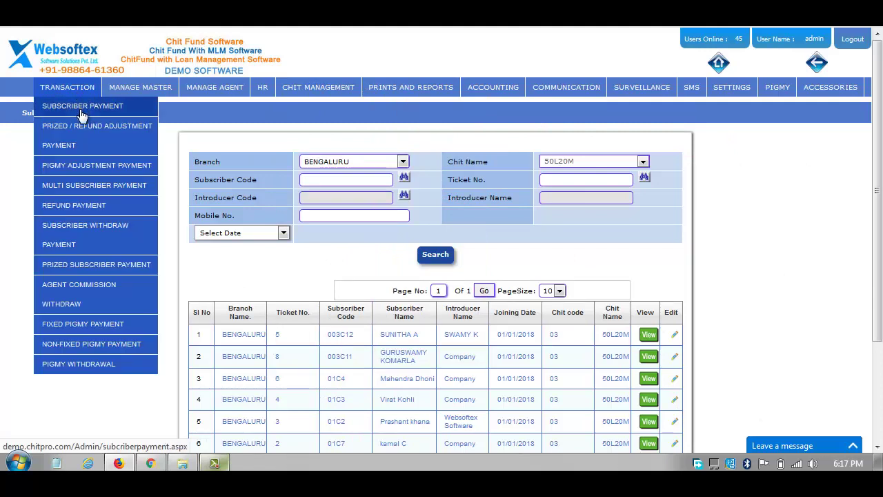
click(81, 110)
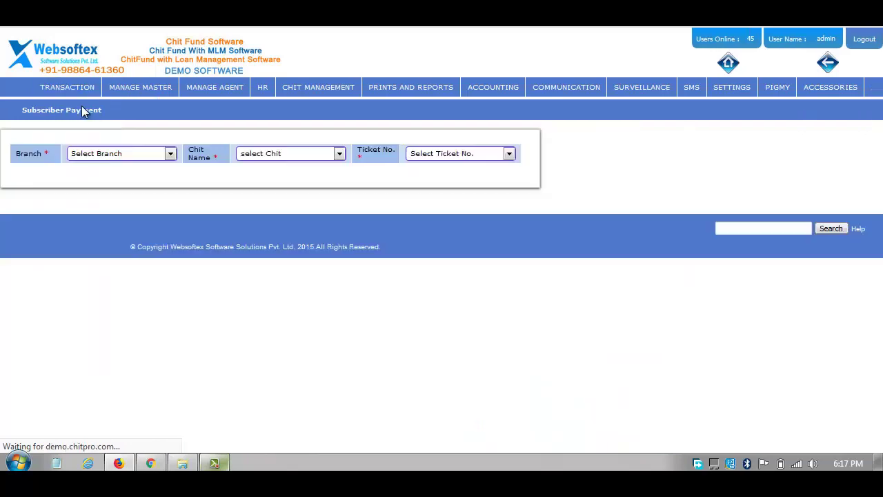
click(126, 153)
click(126, 182)
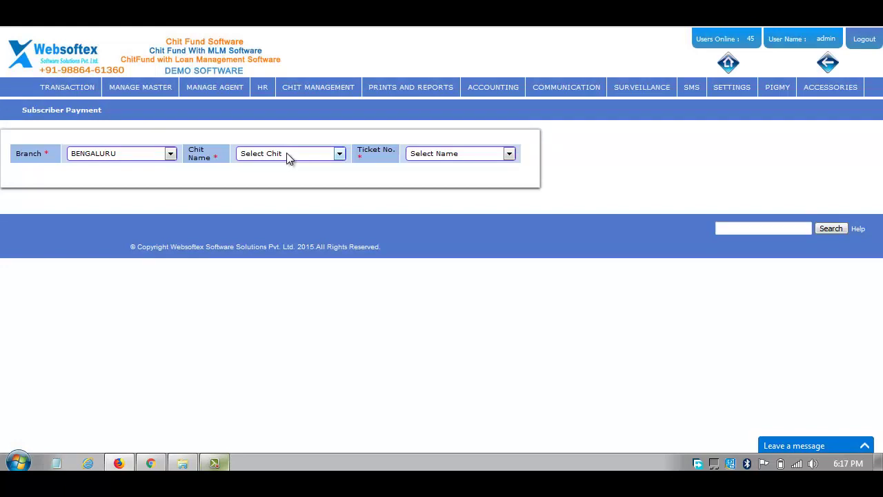
Step: Load the payment details for chit 10K5M_NRL and the subscriber holding ticket 1
click(287, 155)
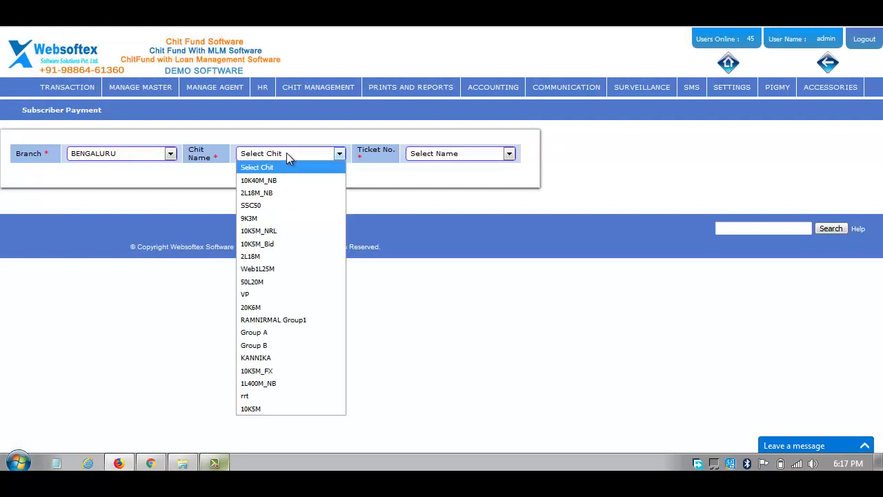
click(279, 232)
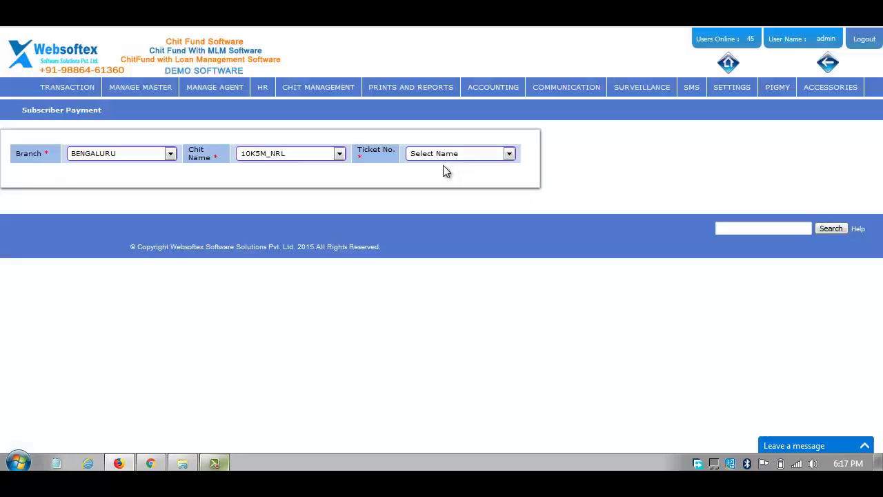
click(447, 156)
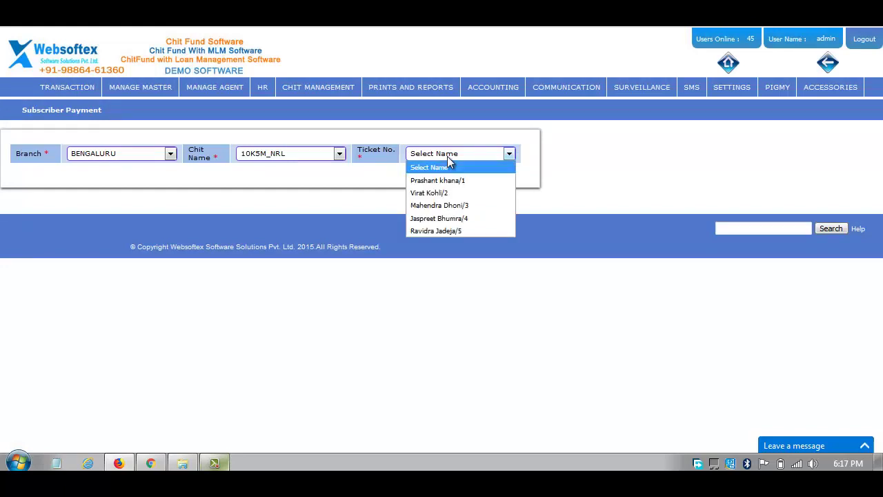
click(459, 182)
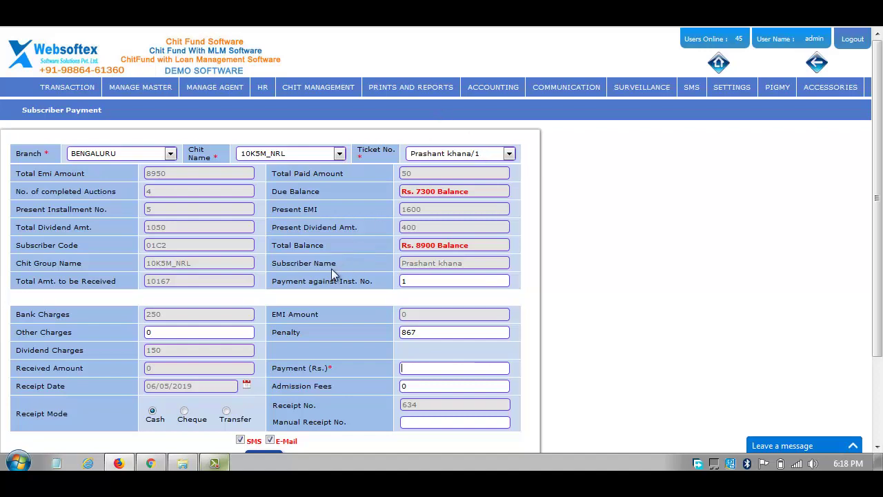
Step: Set the penalty of the subscriber payment to 0
click(607, 73)
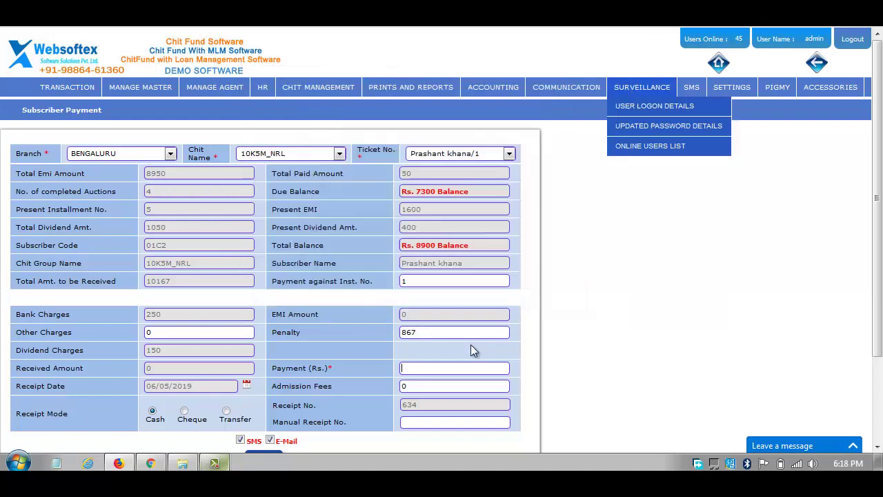
scroll(356, 322, down, 2)
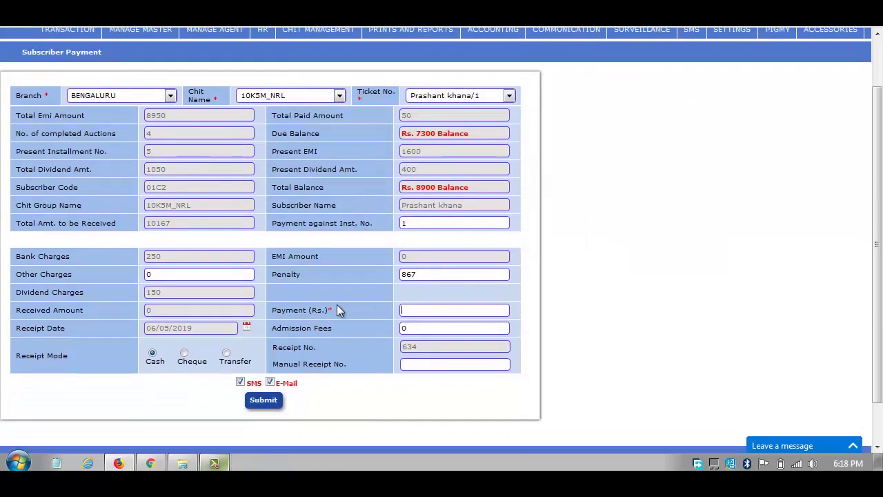
drag(428, 276, 373, 279)
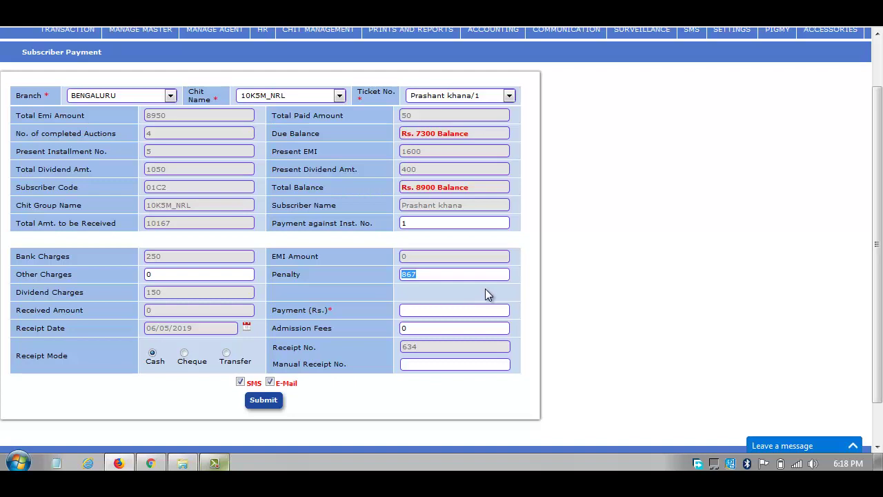
text(0)
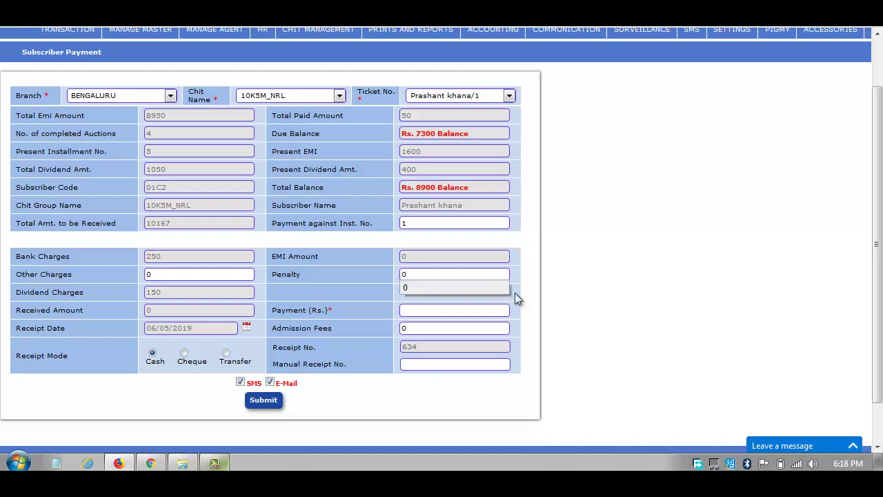
click(549, 293)
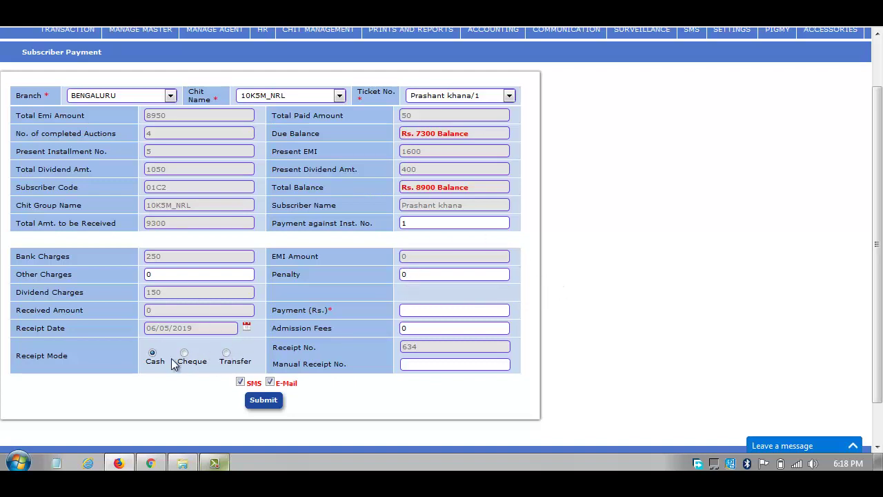
Step: Examine the receipt date calendar without changing the date, and point out the bank and other charges
click(247, 326)
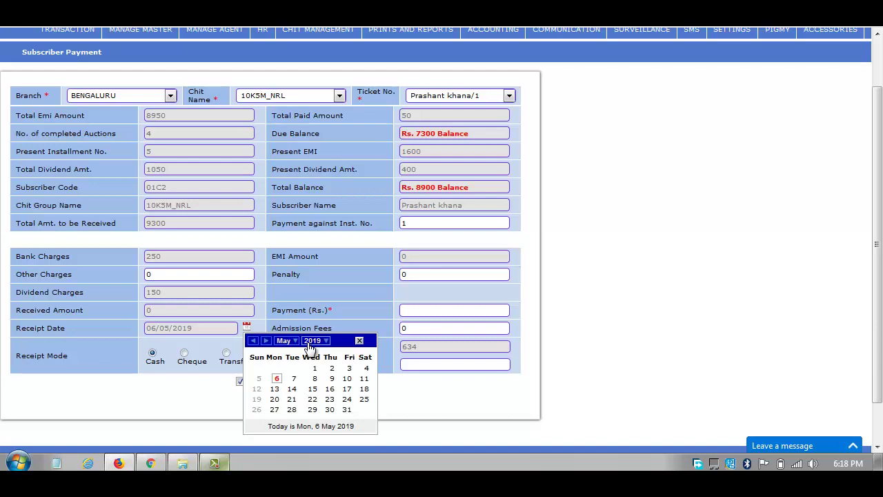
click(333, 291)
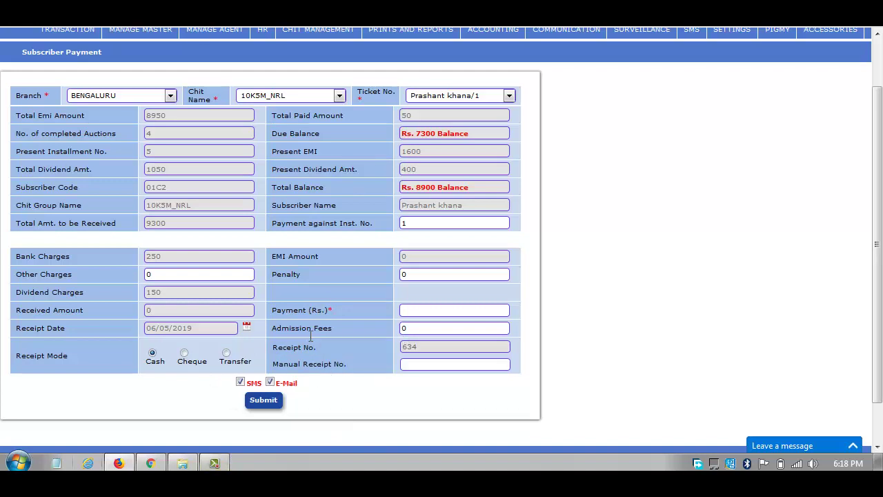
scroll(310, 336, up, 2)
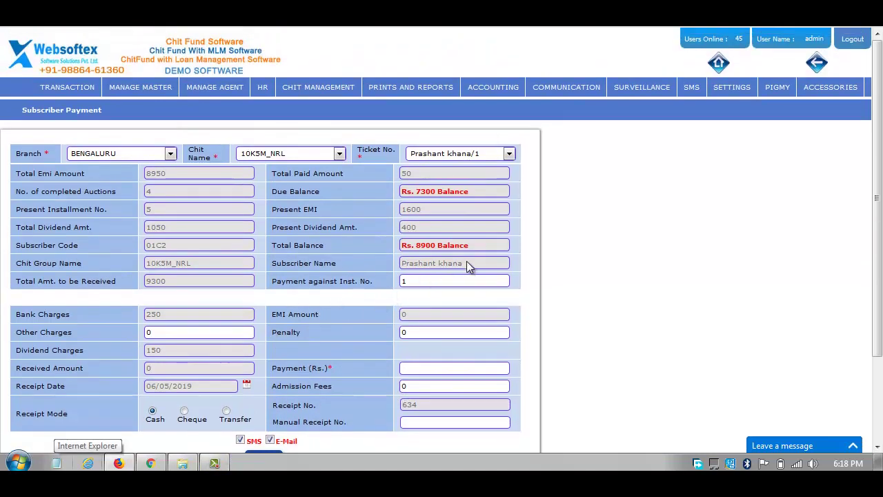
drag(15, 312, 112, 324)
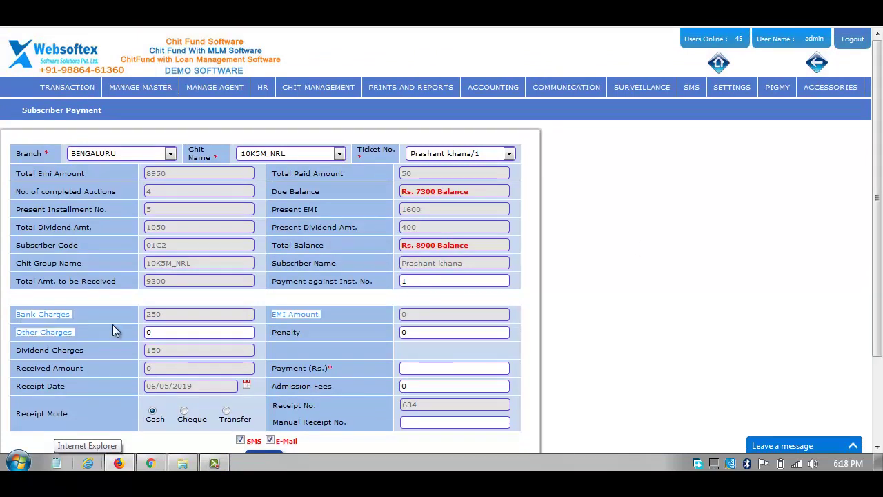
Step: Enter a payment of Rs. 1000 in the subscriber payment form
click(336, 368)
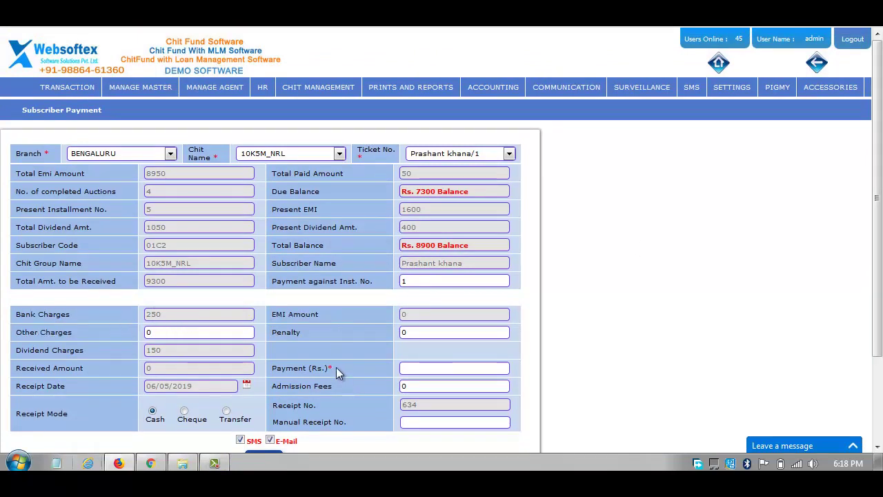
scroll(347, 244, down, 3)
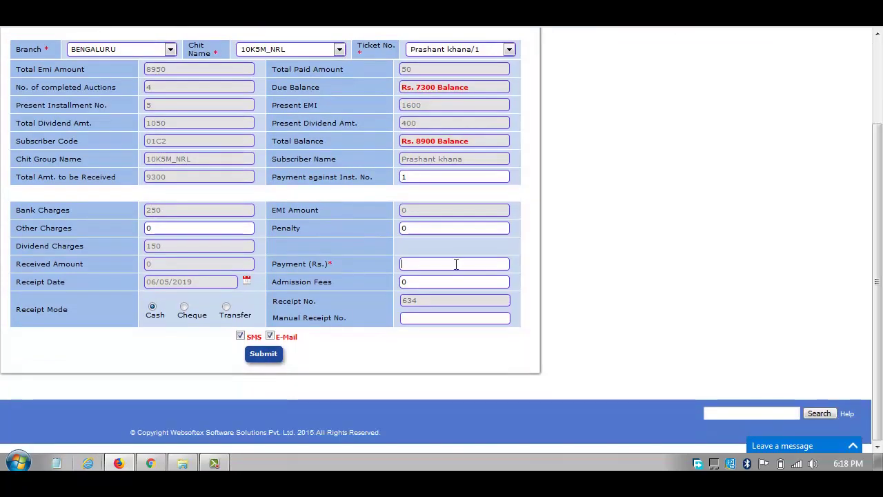
click(457, 264)
text(1000)
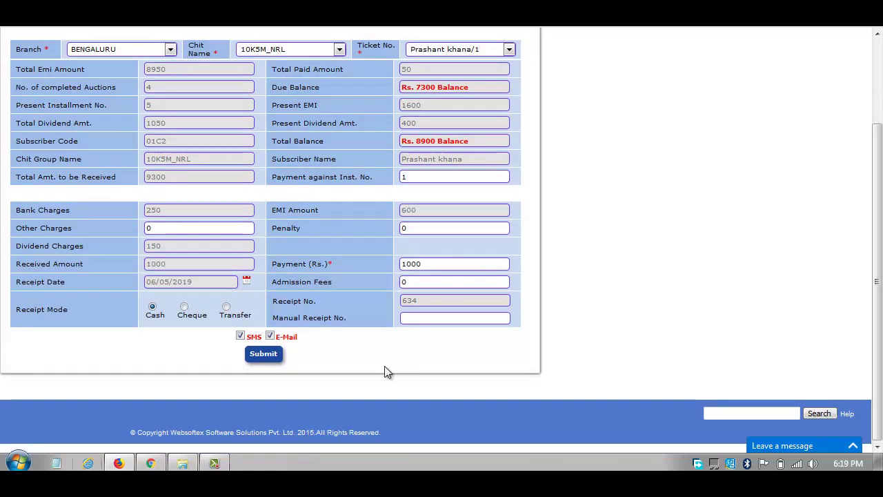
Step: Open the offline subscriber payment confirmation page and examine the receipt list with its confirm and reject options, dismissing the Windows color scheme message
scroll(397, 284, up, 3)
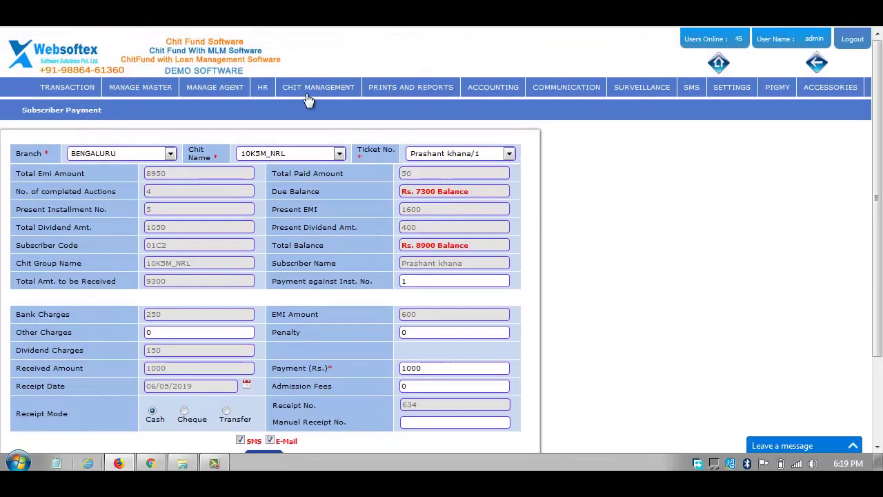
mouse_move(309, 96)
mouse_move(337, 206)
mouse_move(338, 231)
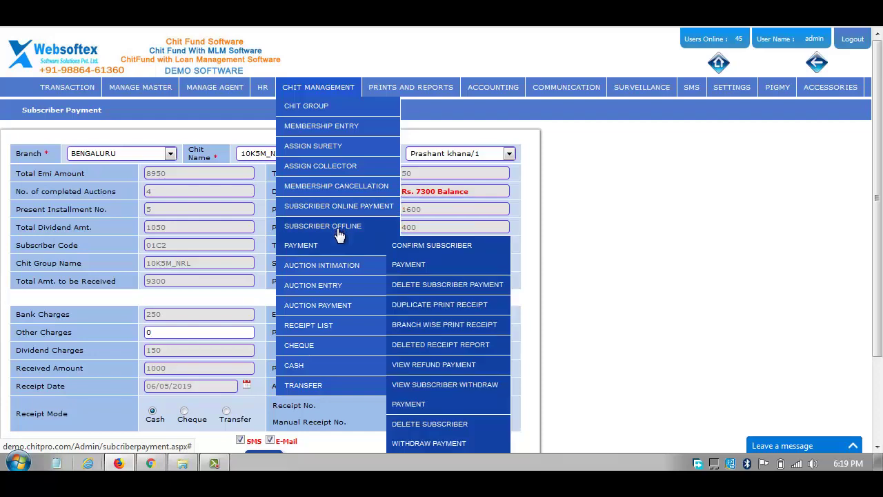
click(414, 265)
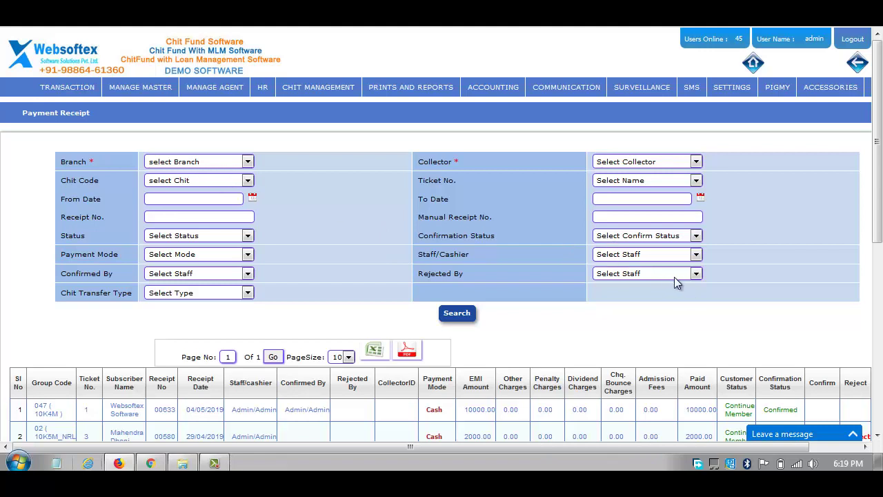
scroll(675, 277, down, 3)
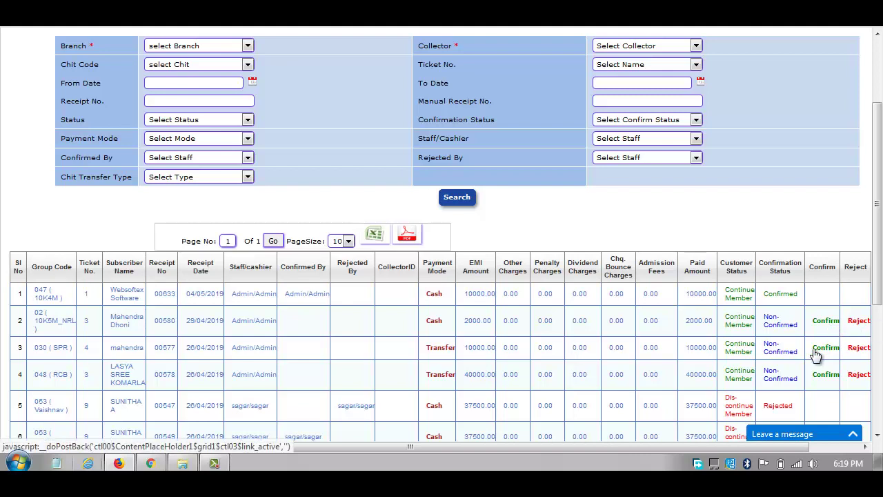
scroll(815, 353, down, 1)
scroll(816, 353, down, 1)
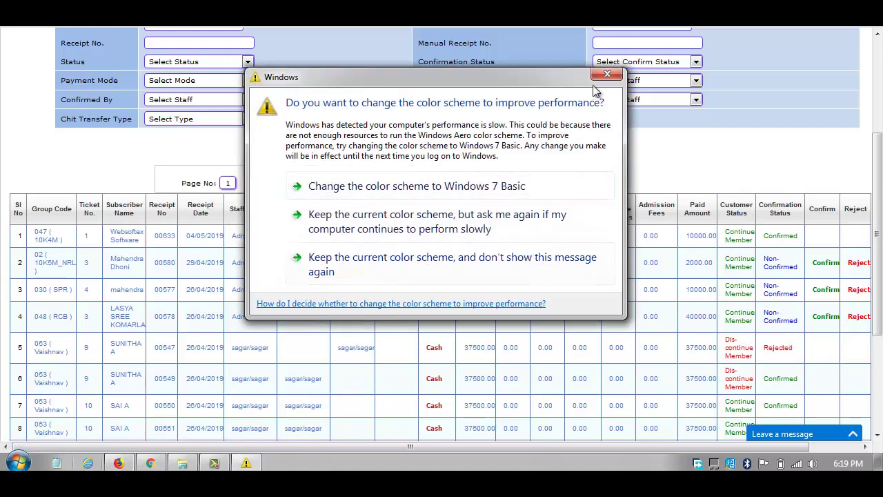
click(606, 74)
Step: View the printable receipt voucher of the first listed payment, enlarge its window to show the whole receipt, and close it
drag(716, 447, 766, 448)
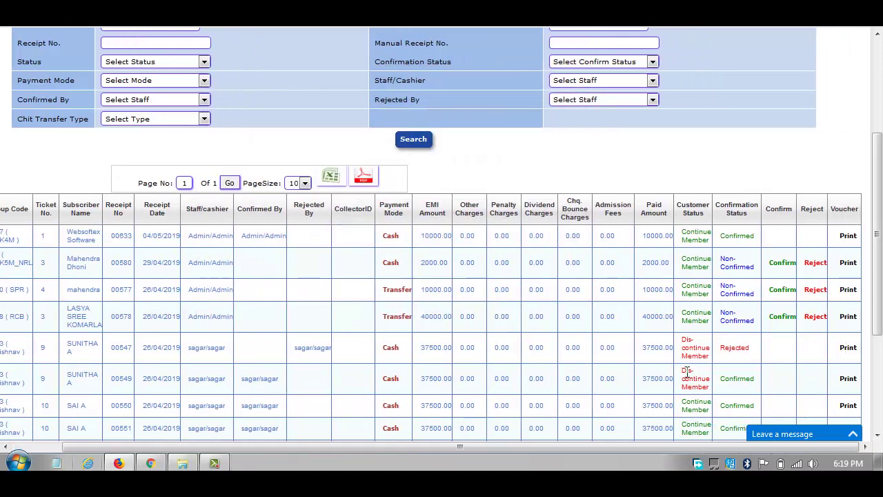
click(801, 343)
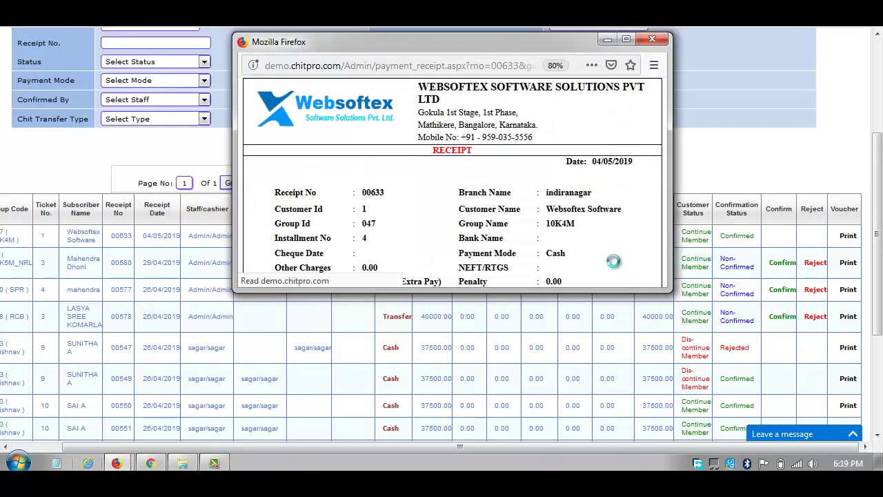
click(544, 300)
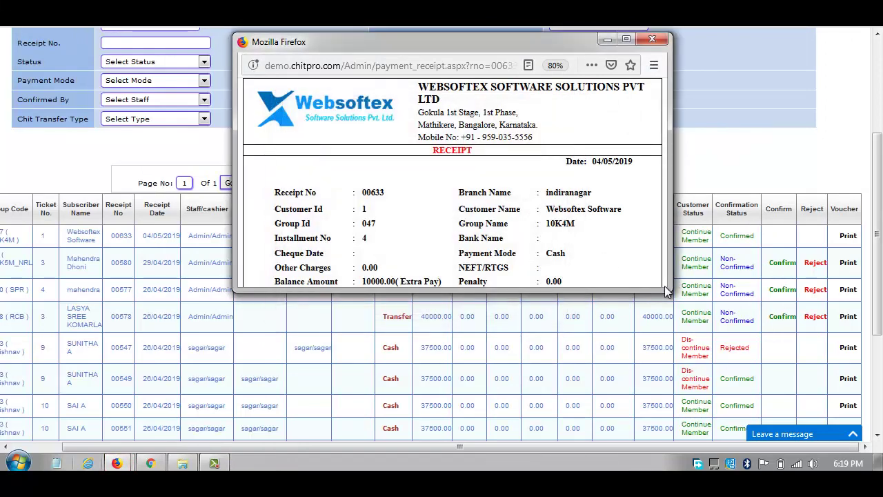
drag(665, 289, 667, 283)
drag(665, 293, 666, 418)
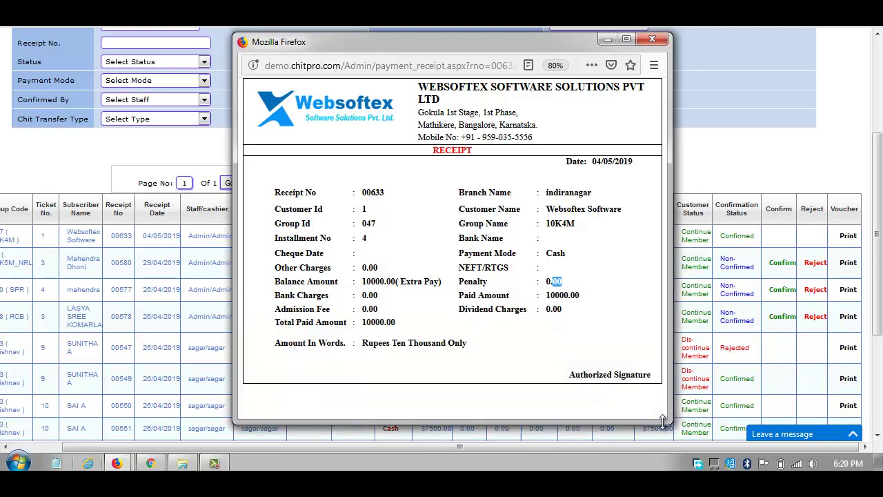
click(603, 293)
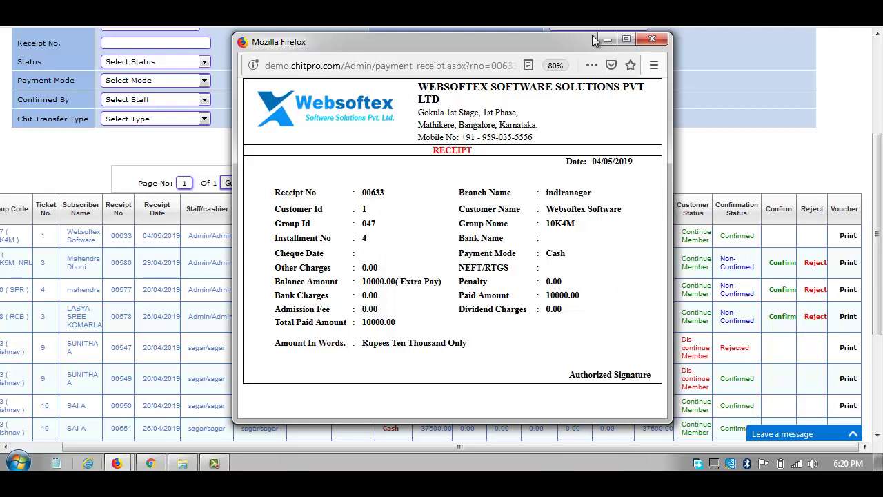
click(651, 41)
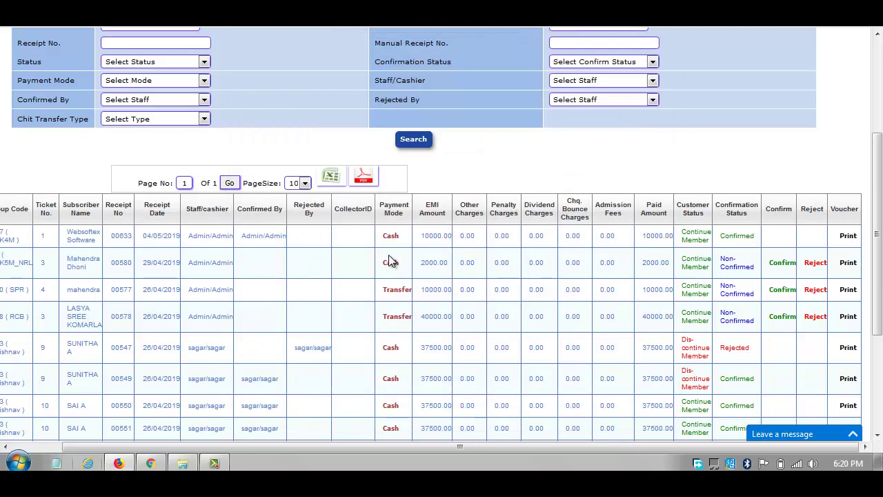
Step: Open a new auction intimation and load the chit details for branch BENGALURU and chit 10K5M_FX
scroll(388, 258, up, 5)
mouse_move(286, 90)
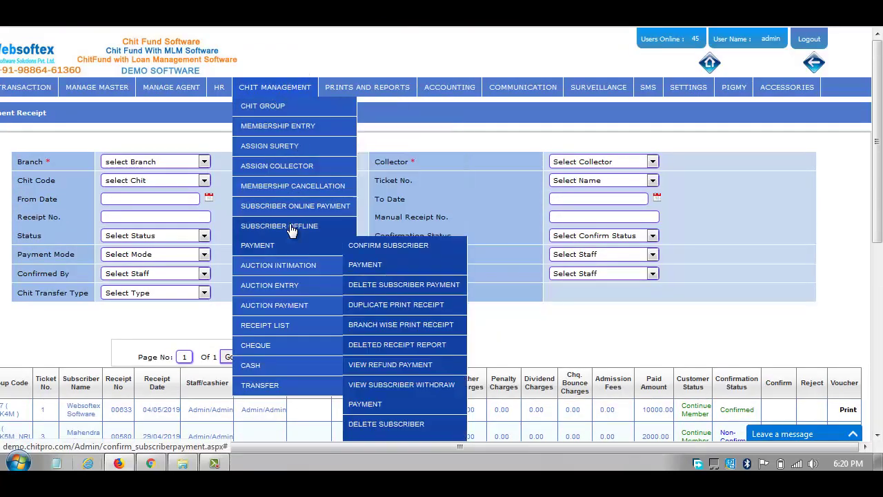
mouse_move(304, 269)
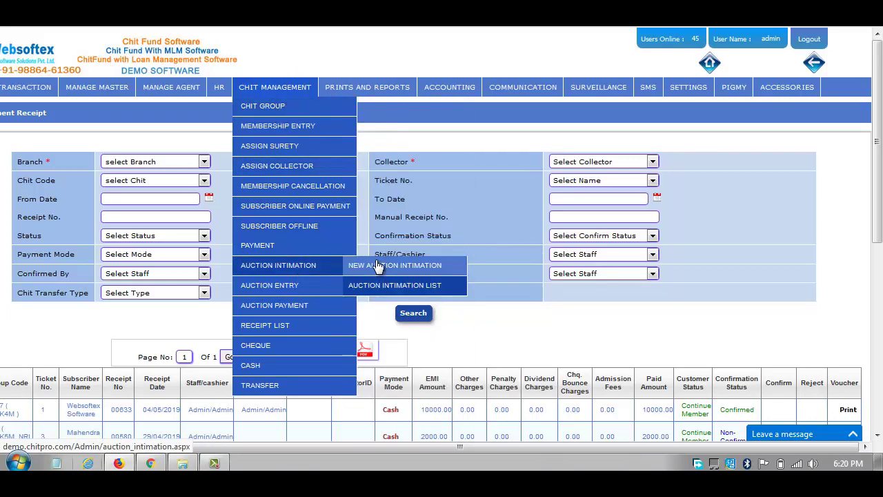
click(376, 263)
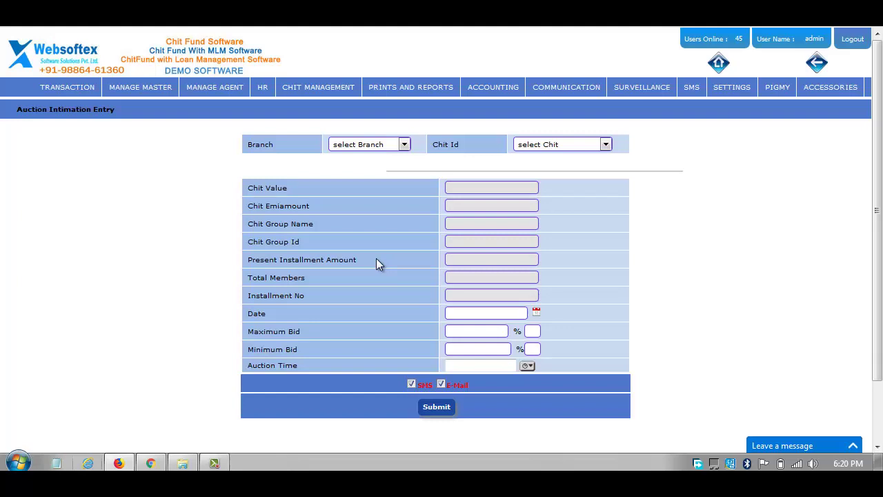
click(366, 145)
click(363, 170)
click(545, 145)
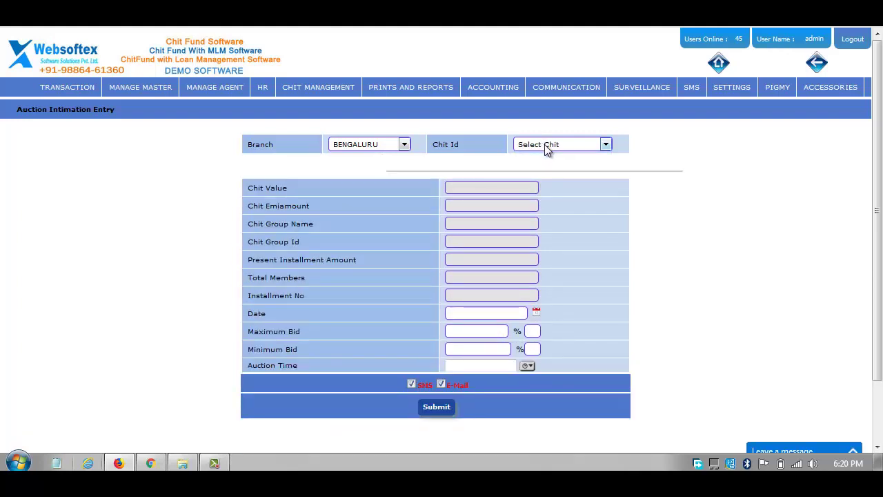
click(543, 147)
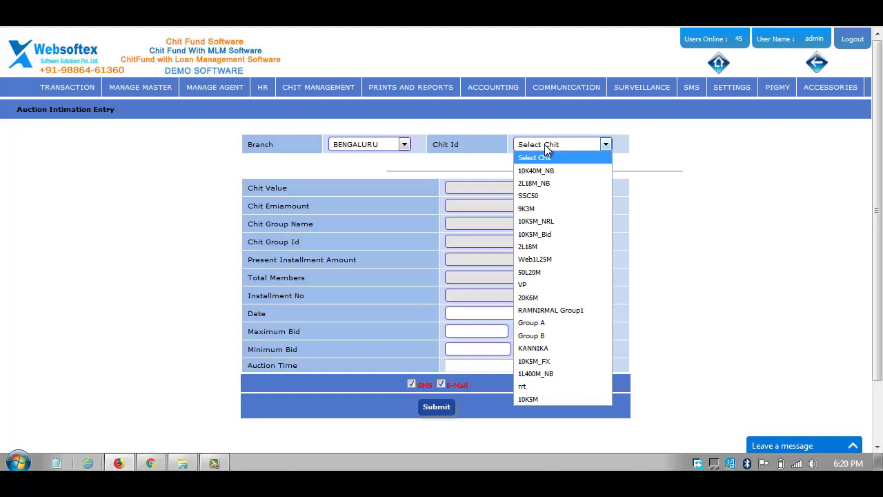
click(577, 360)
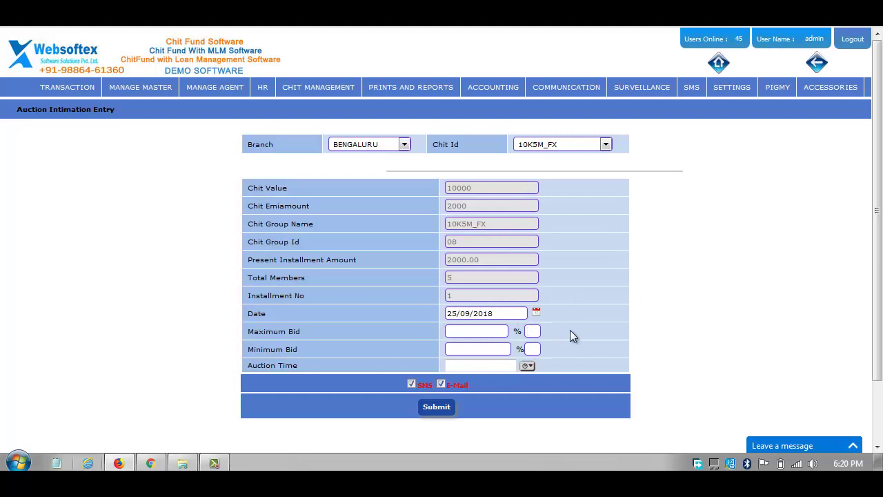
Step: Set the maximum bid to 35 %, the minimum bid to 5 % and the auction time to 2:30 pm
text(5)
text(3)
click(627, 354)
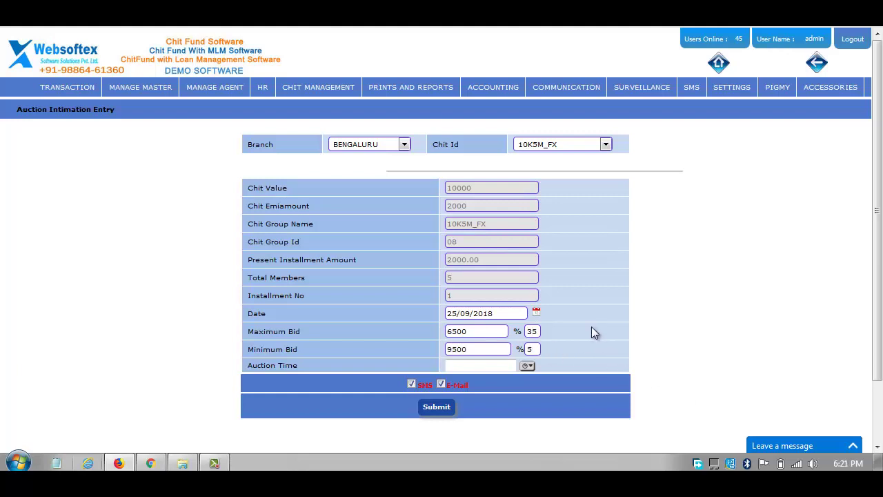
click(528, 366)
click(597, 381)
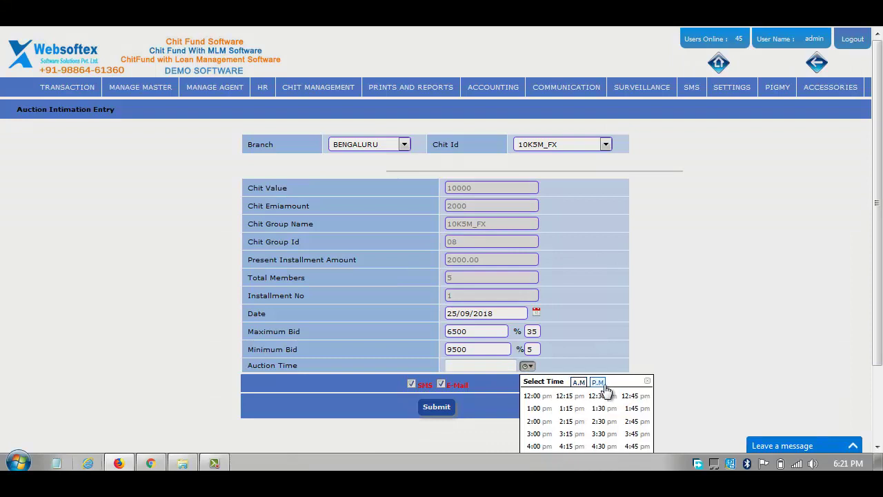
click(602, 421)
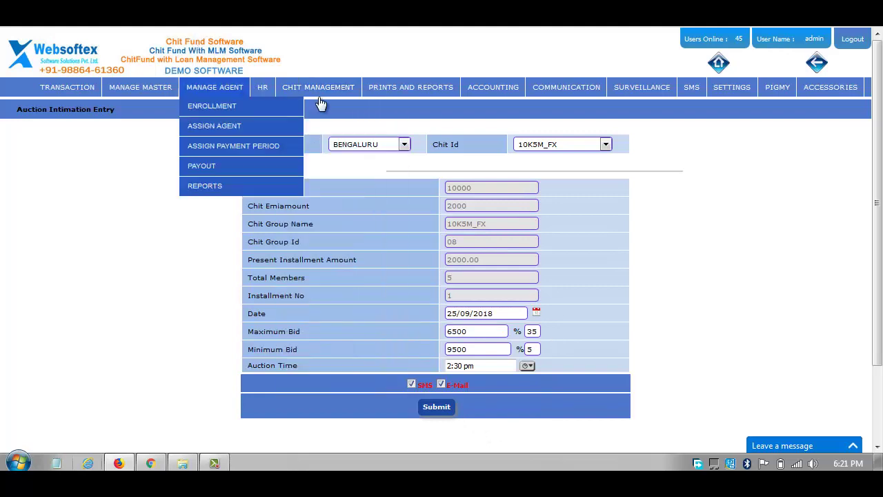
Step: Open the auction generation form and load the details for branch BENGALURU and chit group 10K5M_NRL
mouse_move(319, 89)
mouse_move(345, 286)
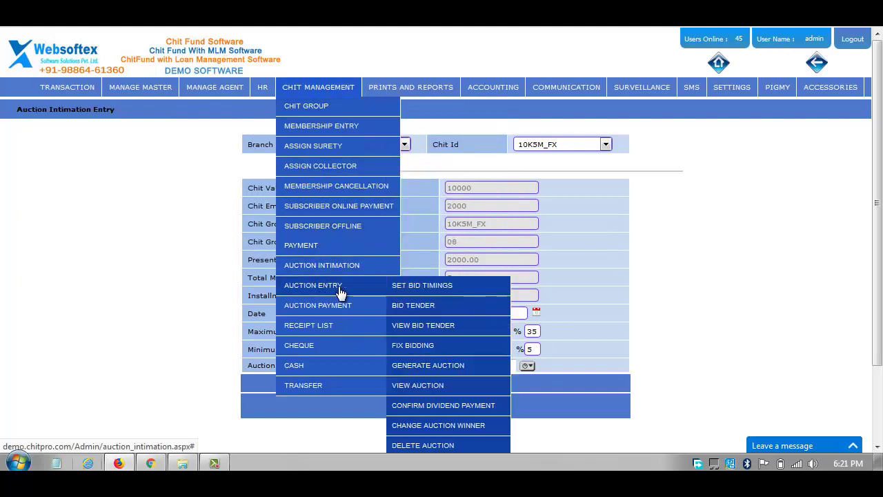
click(427, 367)
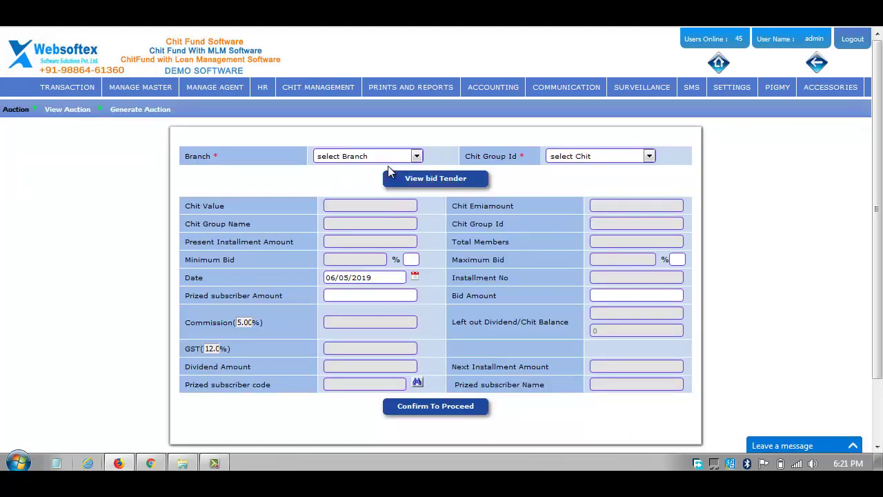
click(338, 157)
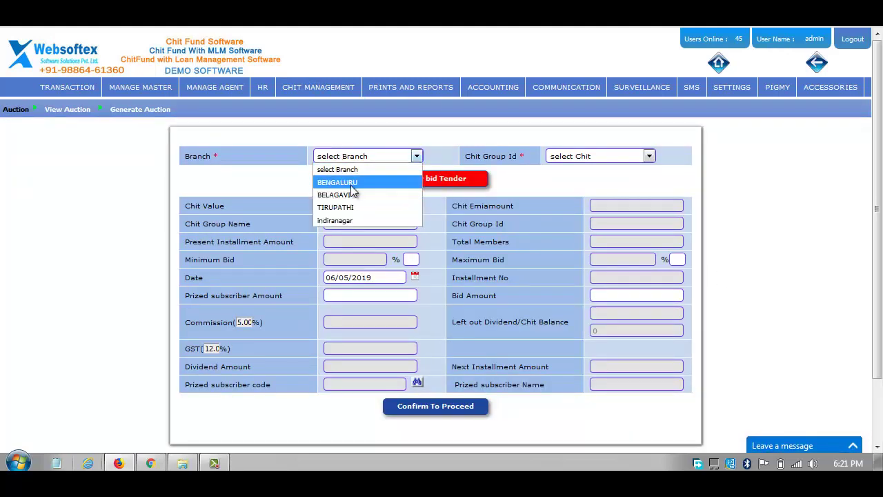
click(351, 183)
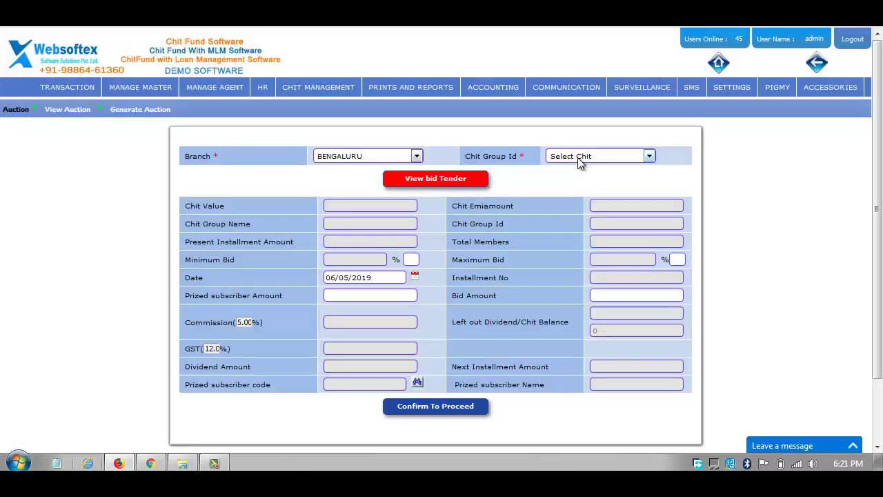
click(578, 157)
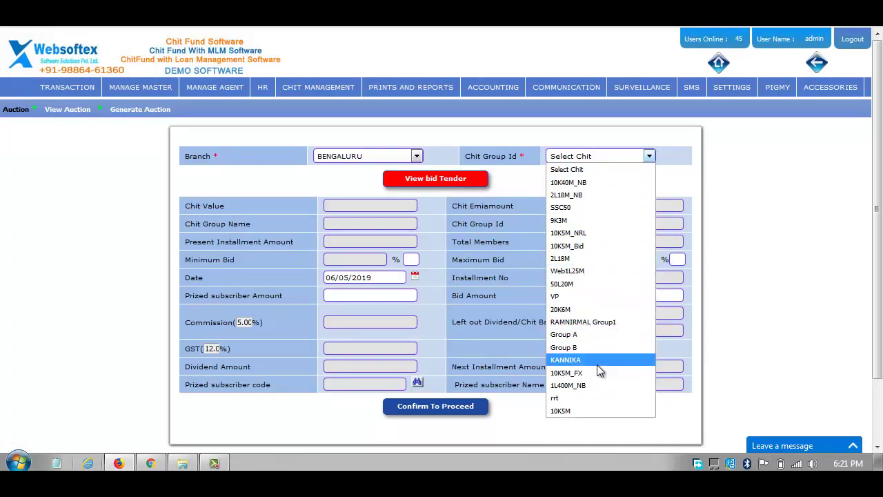
click(598, 233)
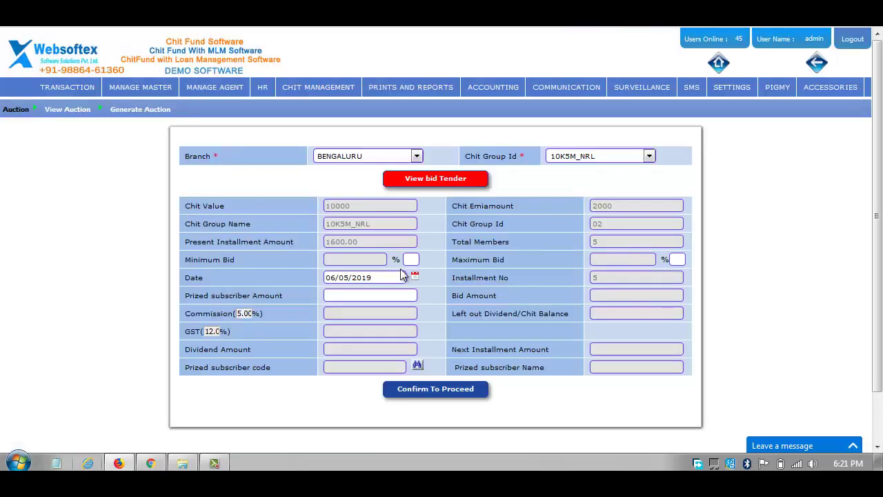
Step: Set the prized subscriber amount to 9500 to calculate the auction amounts, and point out the bid amount
click(379, 296)
text(9500)
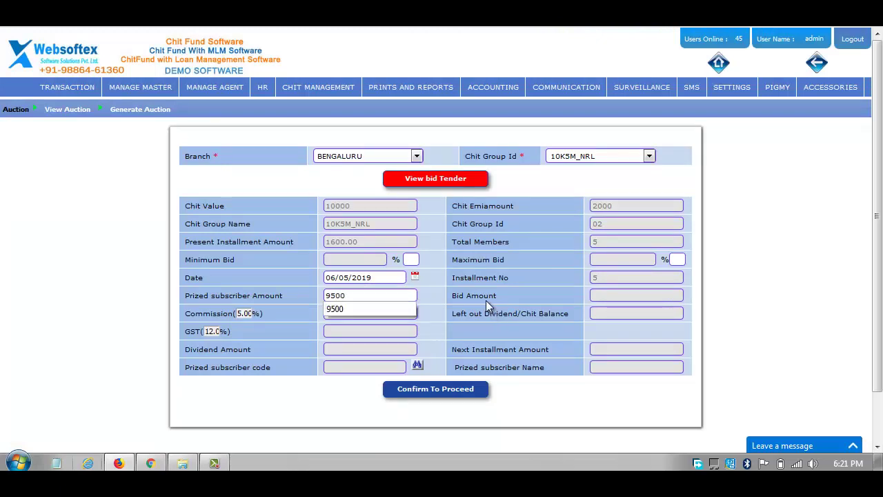
click(493, 297)
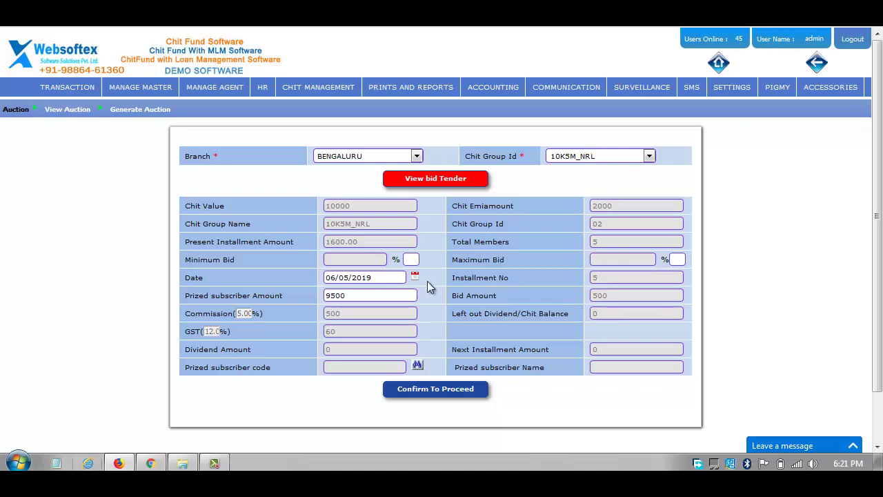
drag(499, 295, 466, 296)
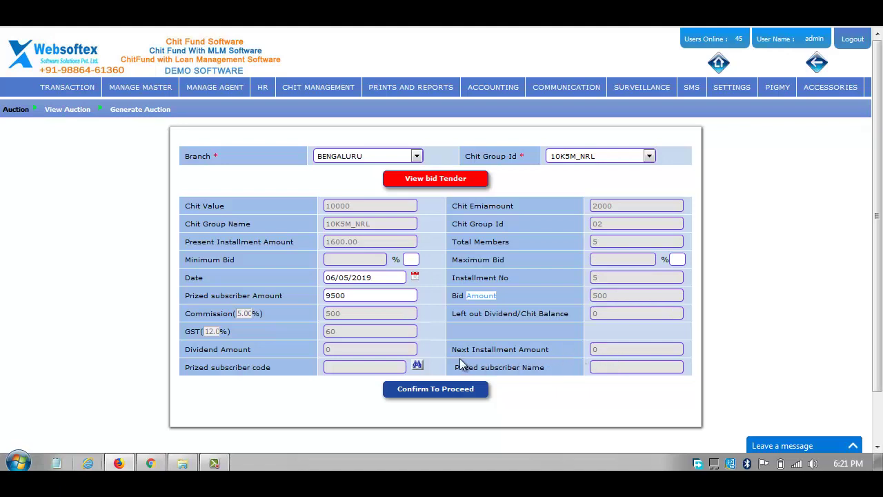
Step: Choose the listed customer with register number 1 as the prized subscriber and proceed to the auction details summary
click(420, 366)
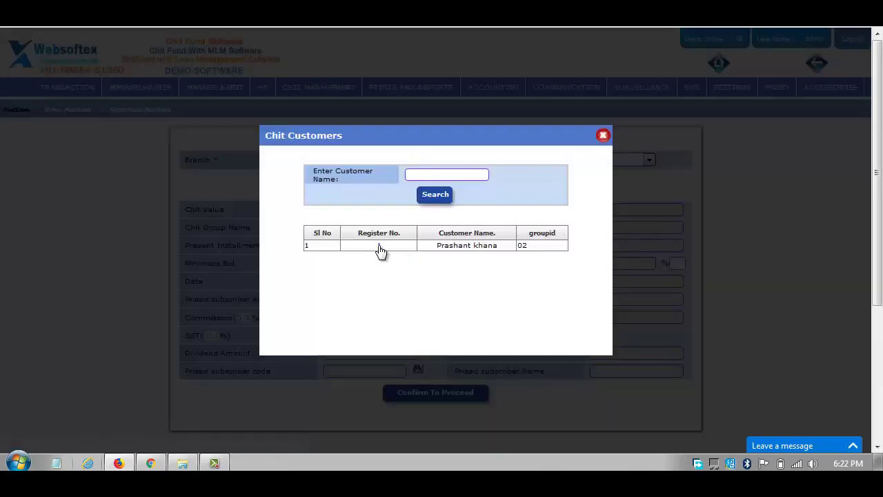
click(379, 246)
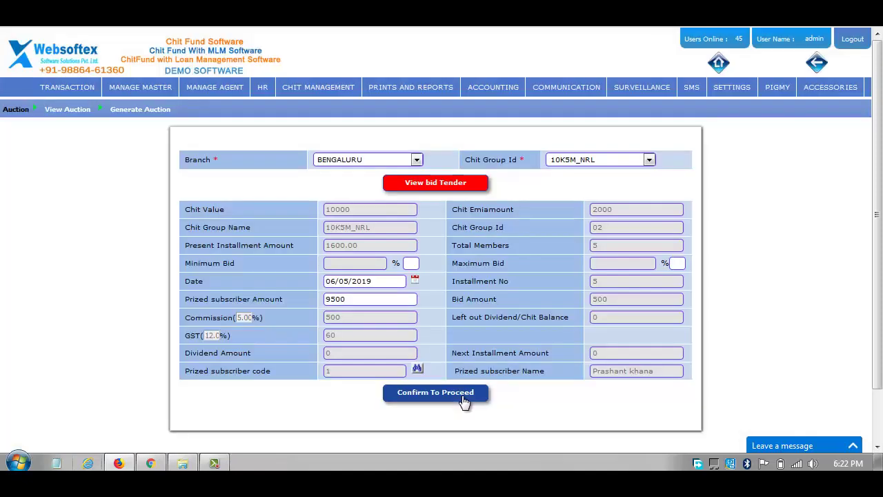
click(460, 395)
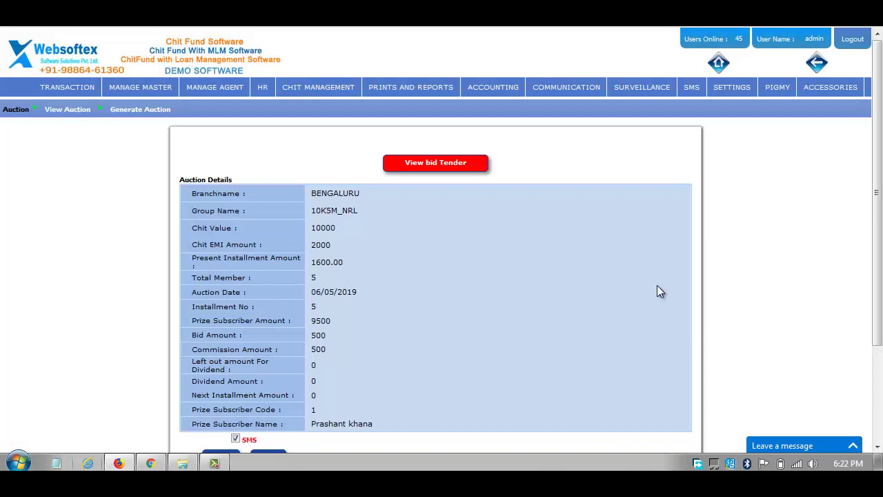
Step: Review the auction details summary, and open the prized subscriber payment form
scroll(632, 248, down, 3)
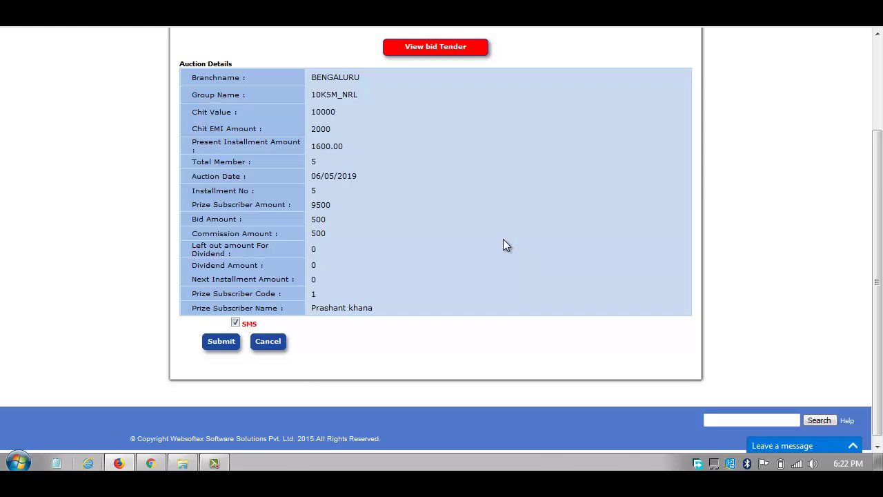
scroll(504, 245, up, 3)
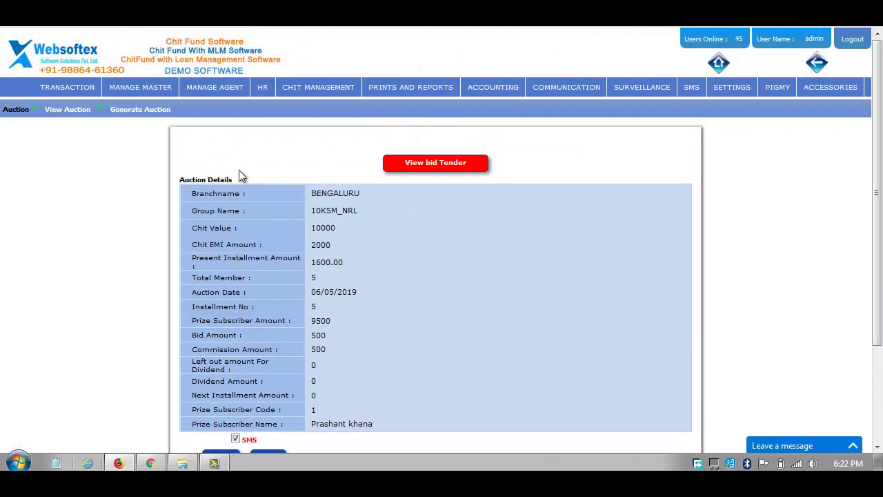
mouse_move(72, 89)
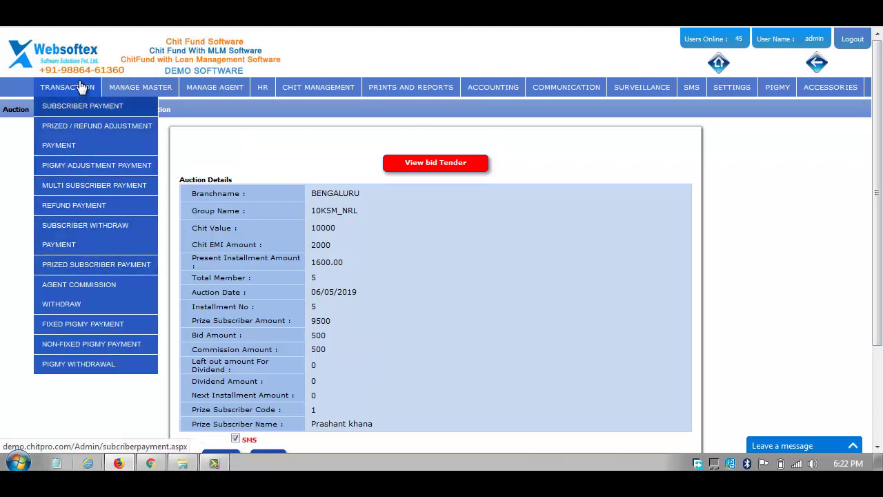
click(77, 268)
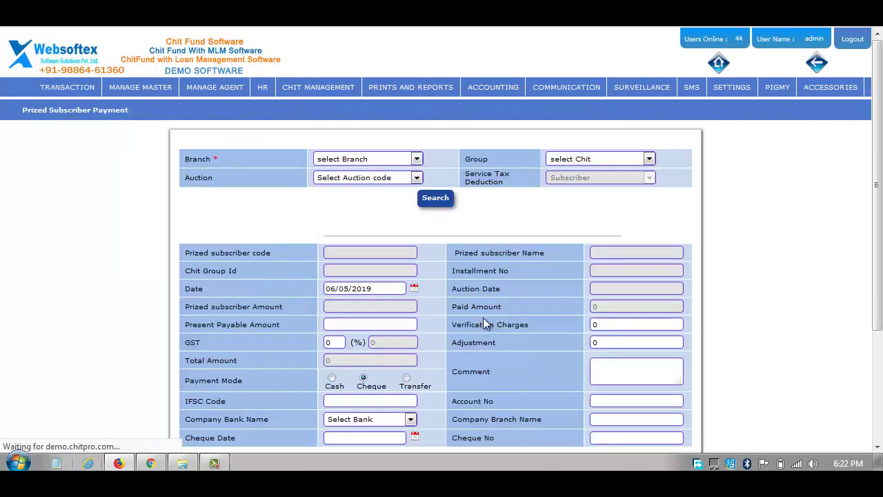
Step: Load the prized subscriber's payment details for branch BENGALURU, chit group 10K5M_NRL and auction AC57/4
click(348, 164)
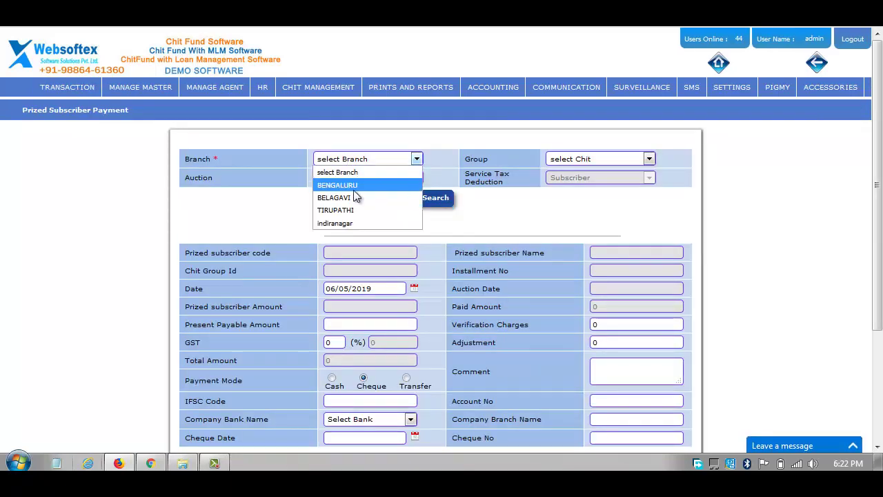
click(354, 187)
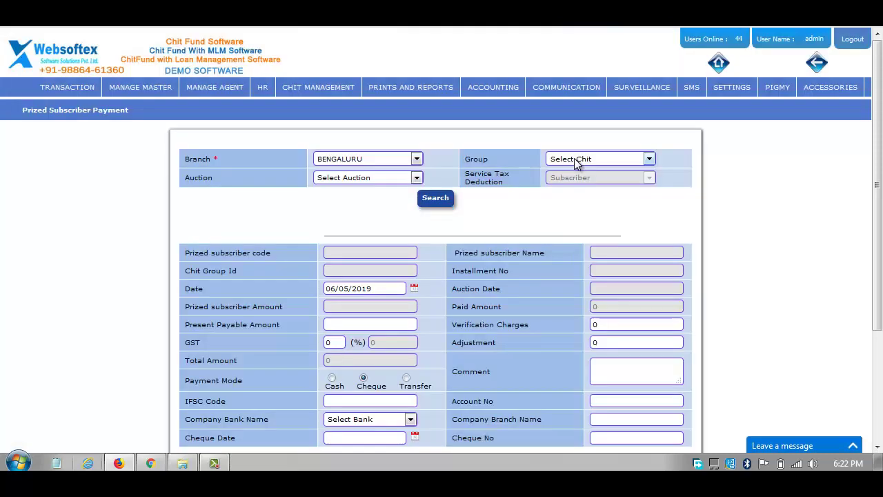
click(577, 163)
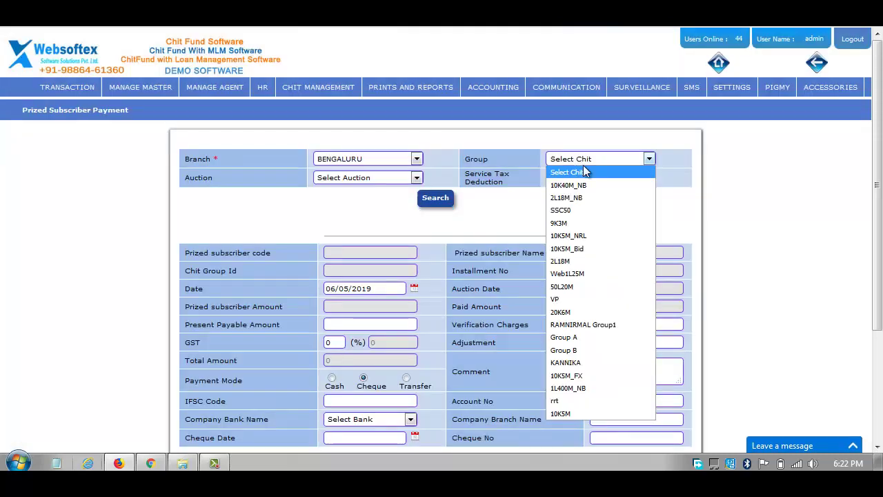
click(603, 236)
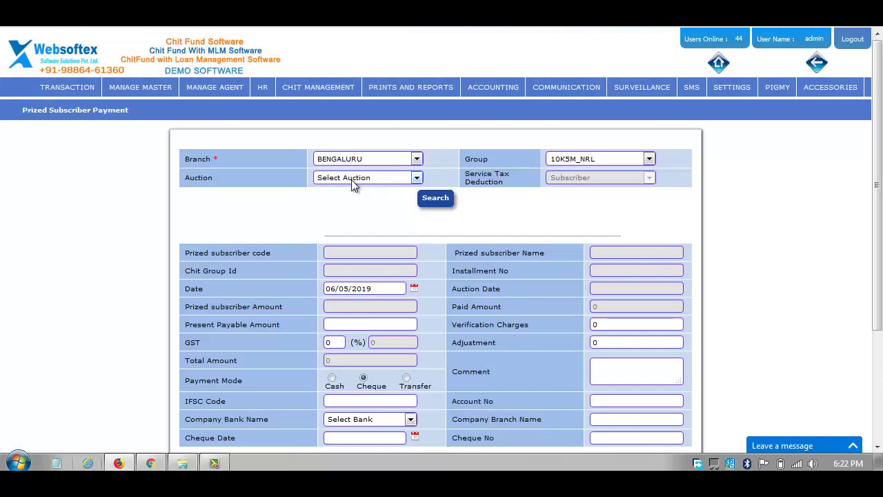
click(351, 180)
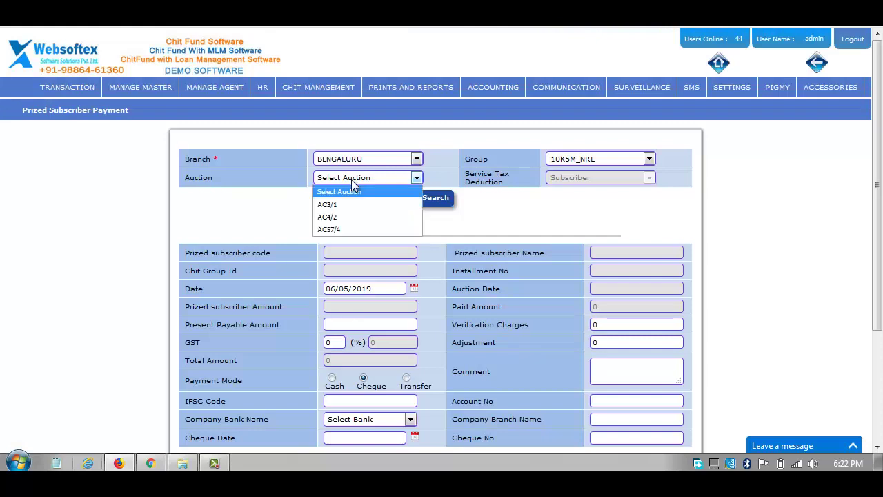
click(364, 229)
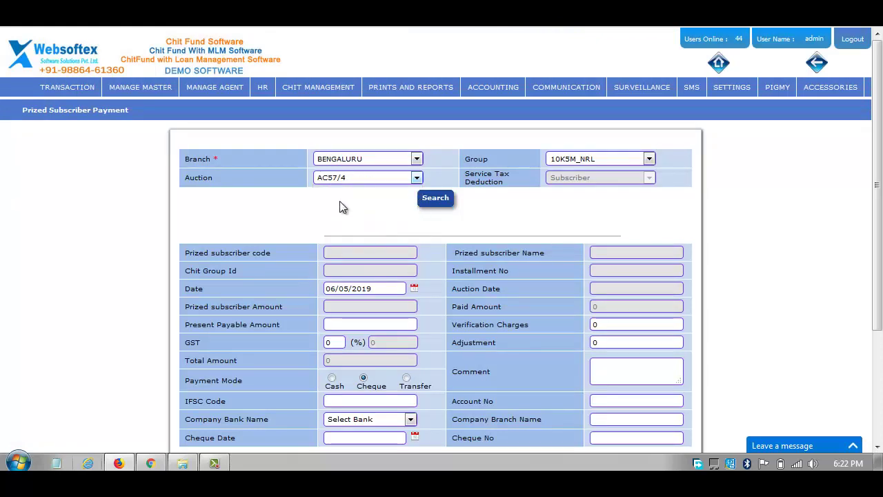
click(429, 200)
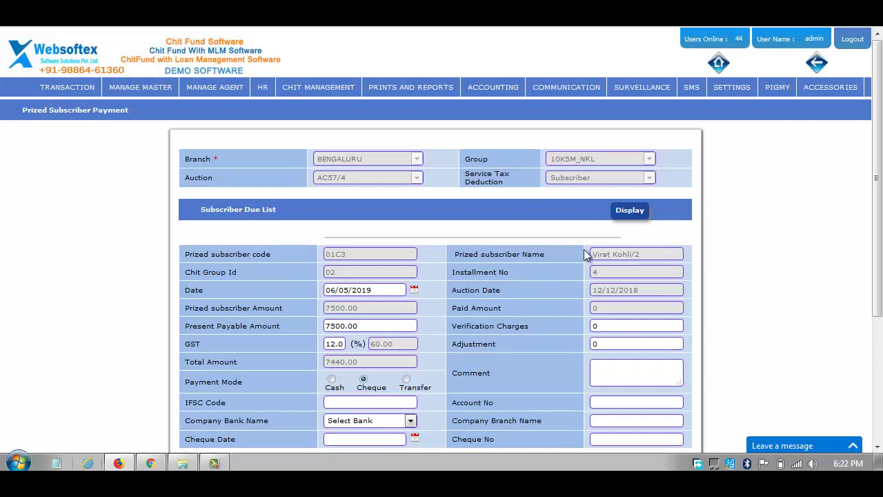
Step: Display the subscriber due list and examine the balance and cumulative balance per ticket, keeping the current Windows color scheme when asked
click(628, 215)
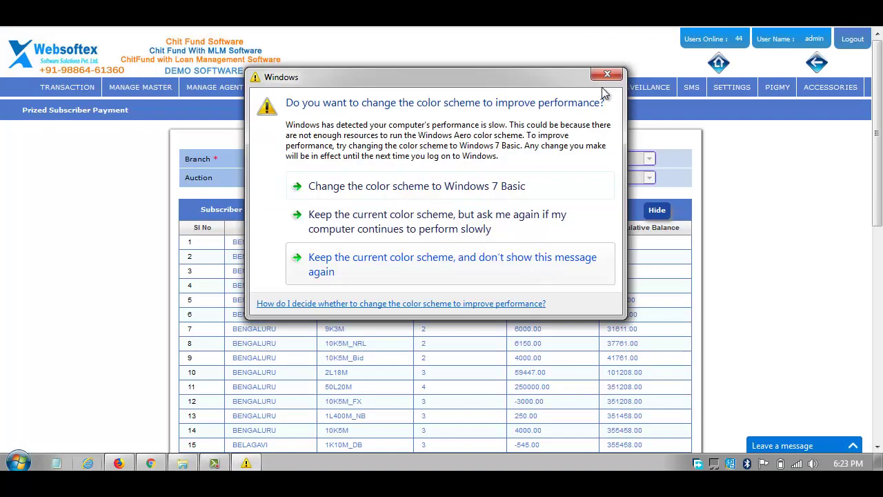
click(549, 268)
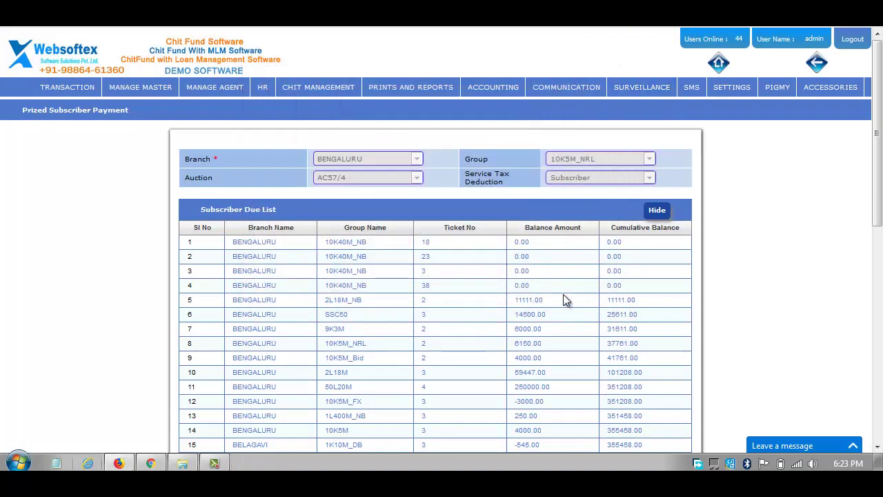
scroll(563, 294, down, 3)
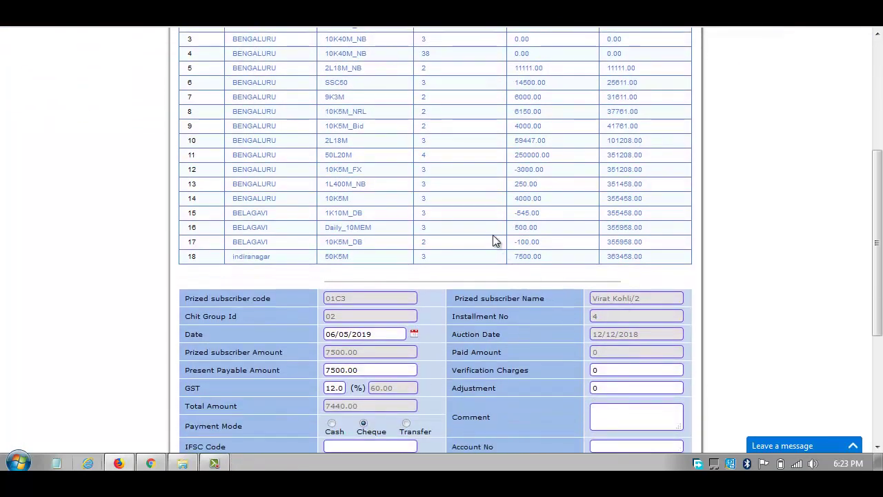
scroll(494, 238, up, 2)
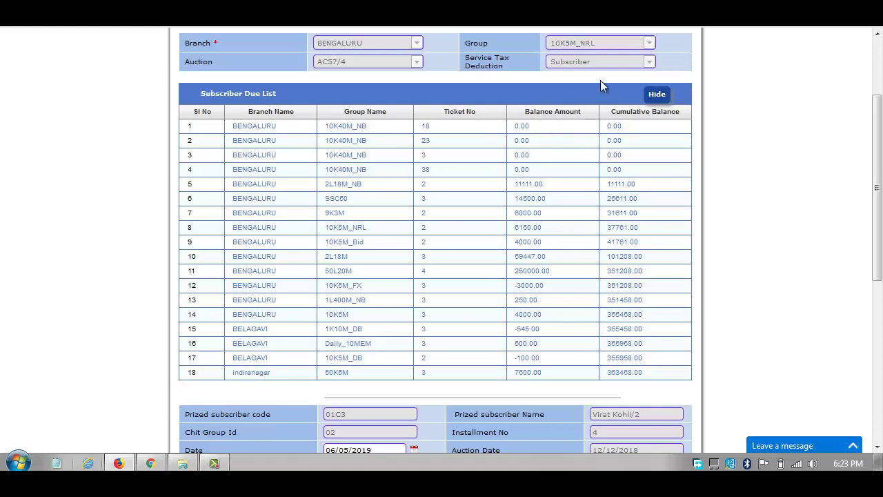
scroll(579, 218, down, 2)
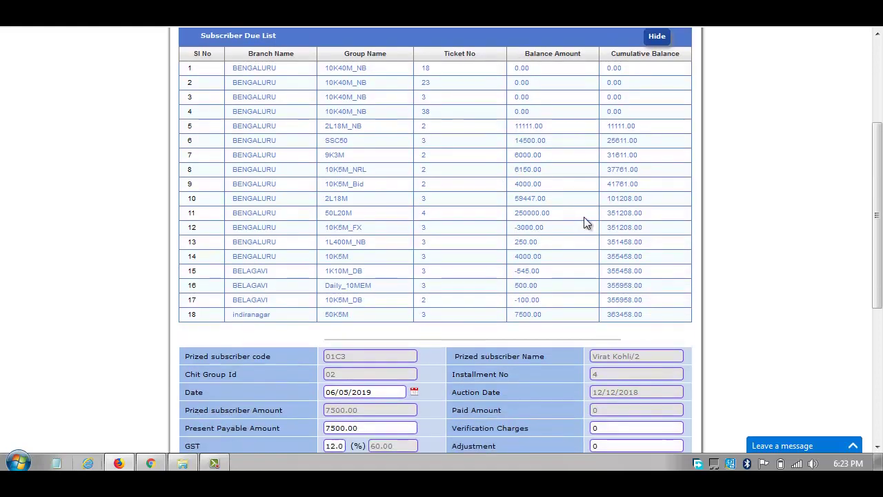
scroll(599, 242, down, 2)
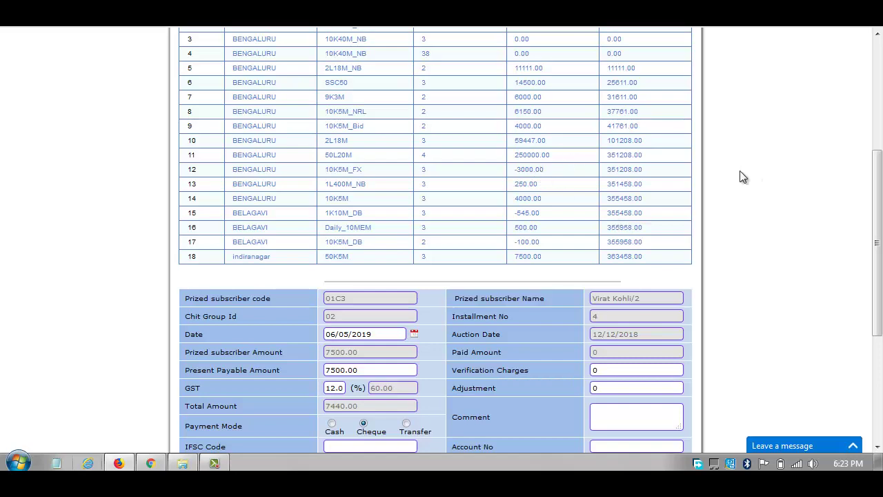
scroll(583, 170, up, 3)
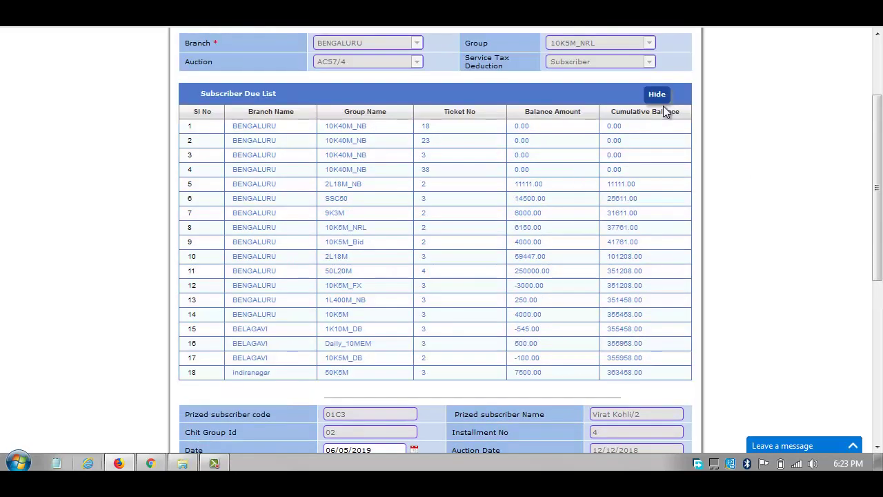
Step: Hide the subscriber due list and set the adjustment amount to 3500
click(631, 227)
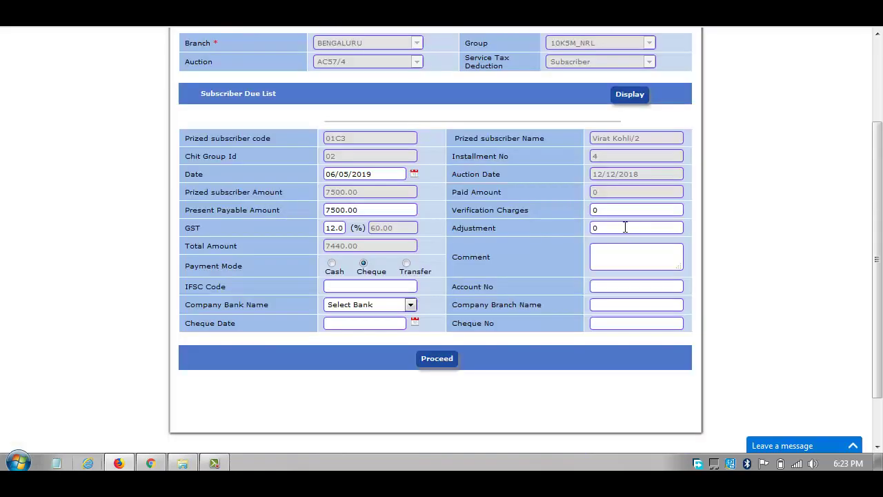
double_click(625, 227)
text(3500)
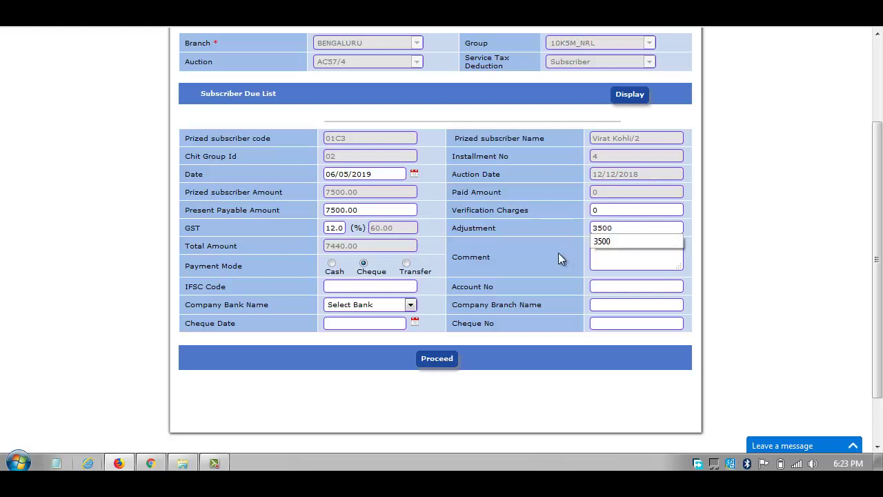
click(558, 258)
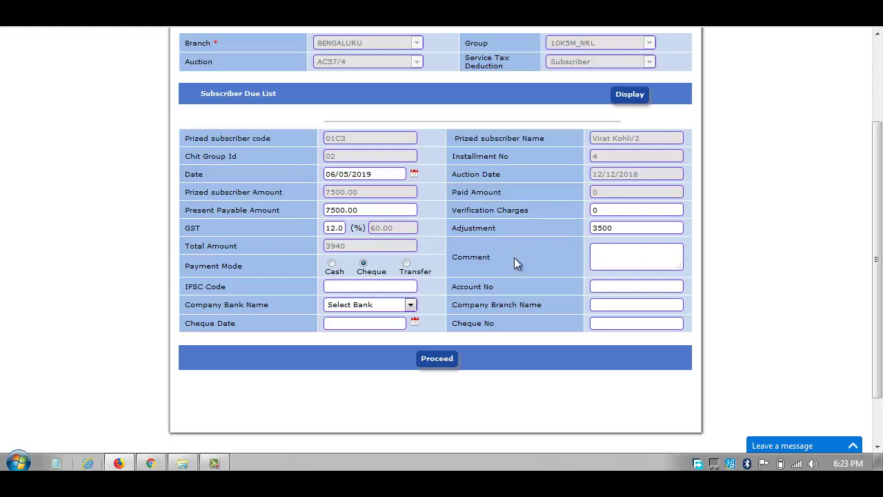
Step: Show the fields for the Cash and Transfer payment modes, and set the payment mode to Cash
click(334, 272)
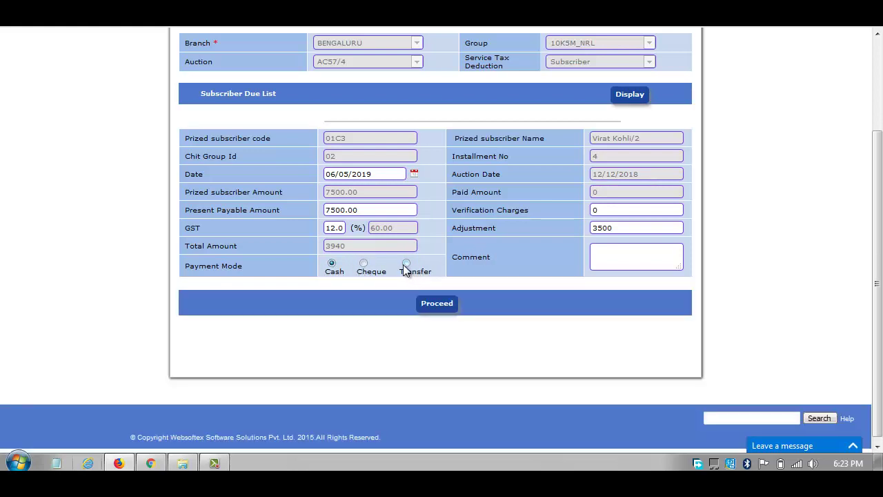
click(406, 267)
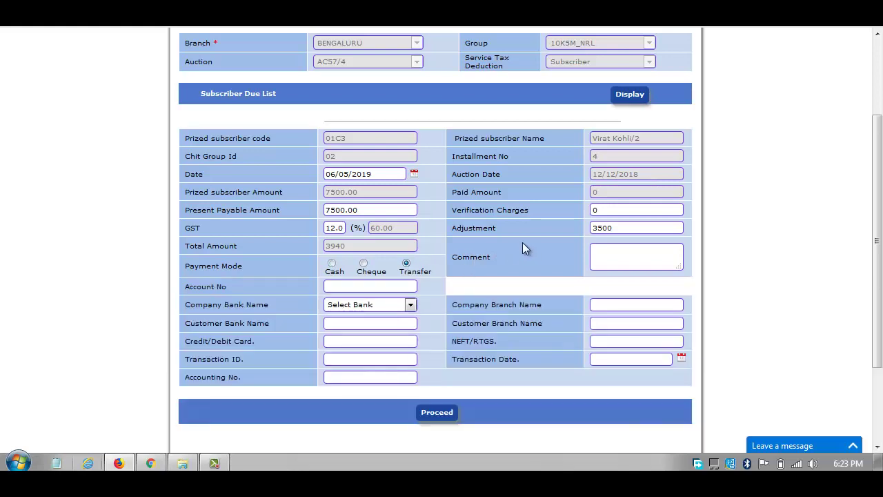
scroll(497, 235, down, 2)
click(332, 207)
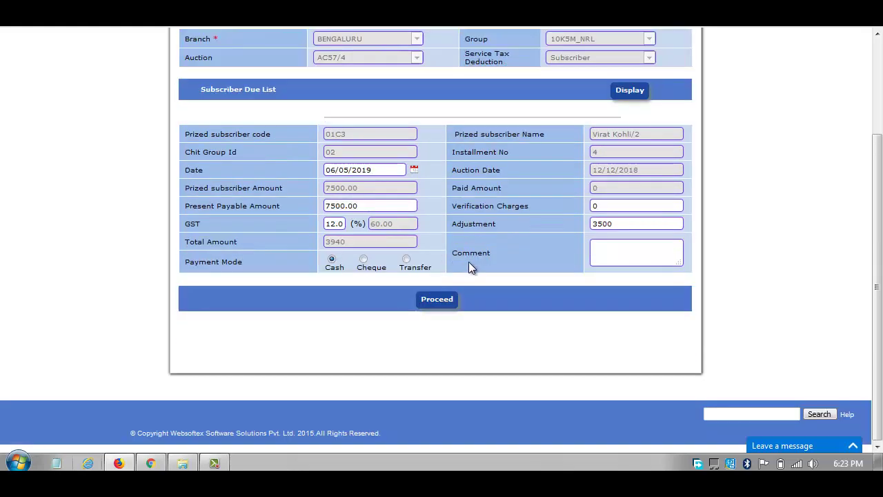
Step: Proceed with the prized subscriber payment, dismiss the Windows color scheme prompt, and choose to transfer the adjustment amount now
click(445, 299)
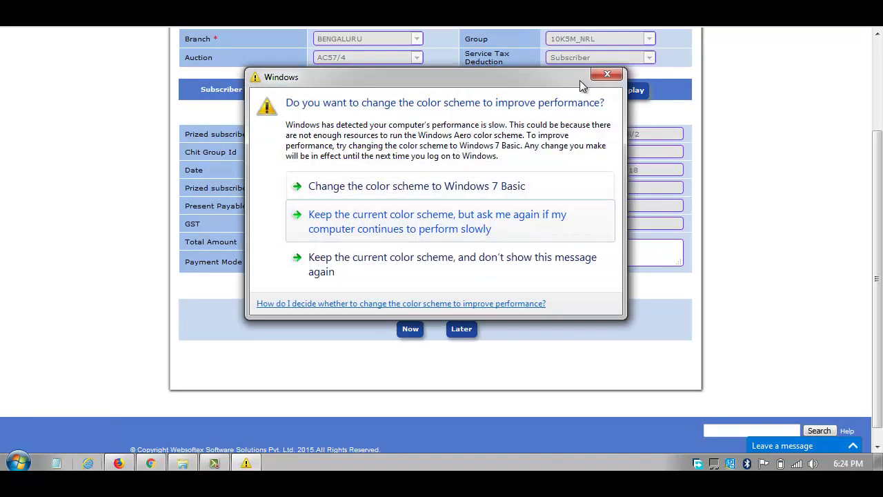
click(607, 76)
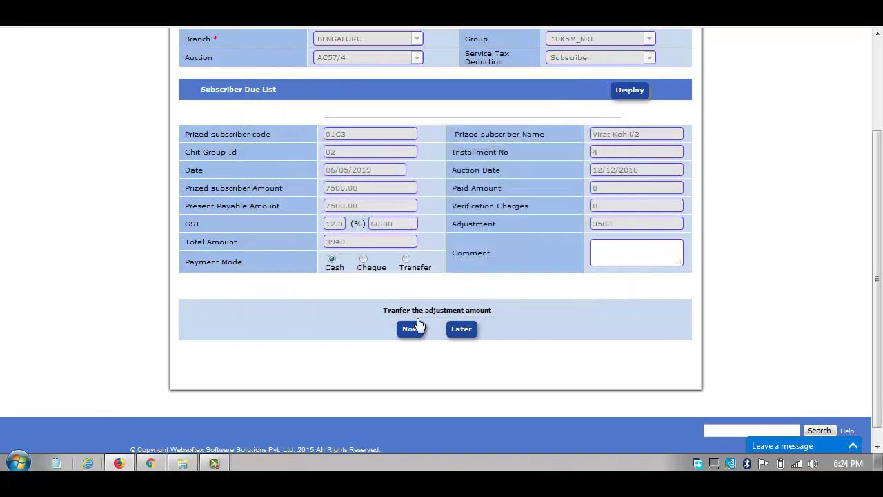
click(410, 329)
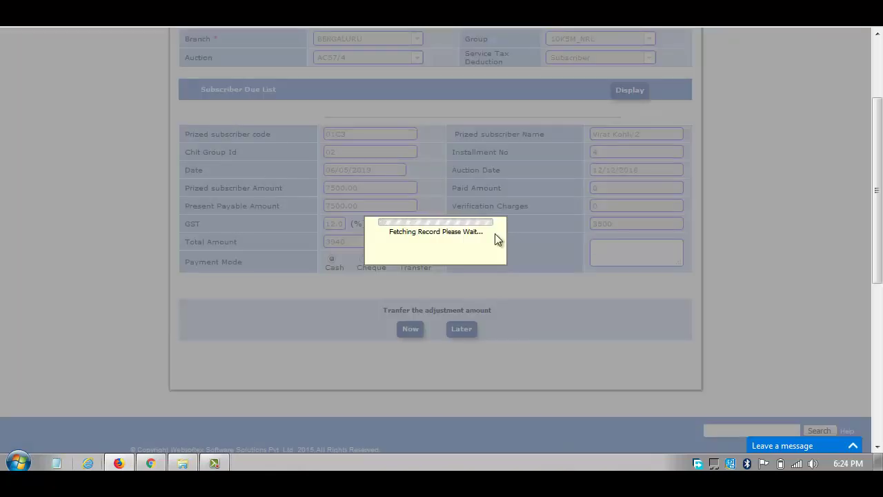
Step: Assign the adjustment row to branch BENGALURU, Group A and ticket A/8, and select its payment amount for editing
scroll(353, 308, down, 3)
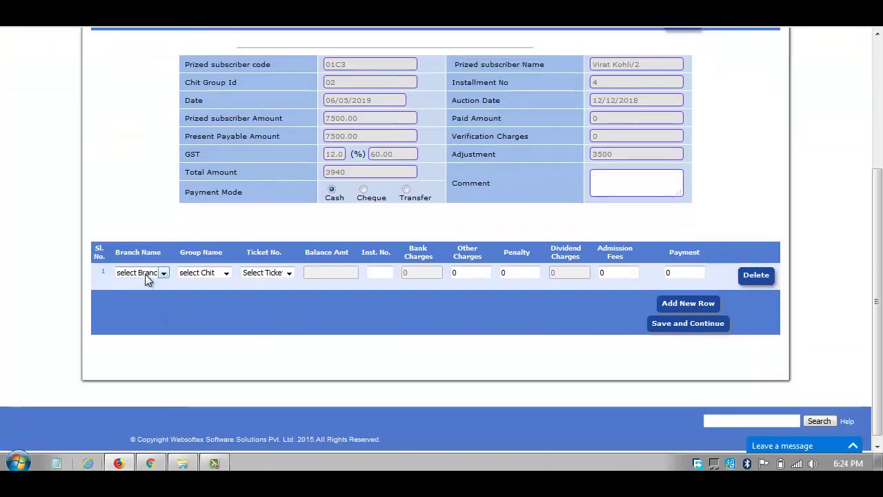
click(143, 274)
click(146, 297)
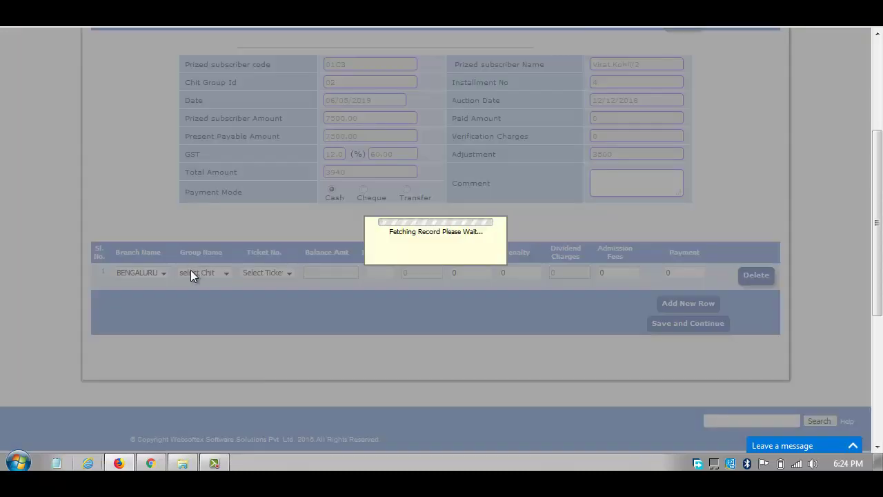
click(195, 273)
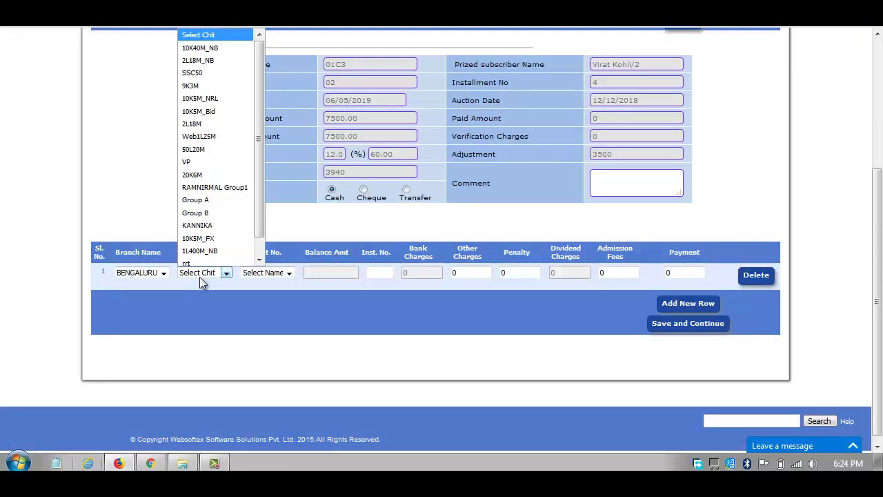
click(195, 200)
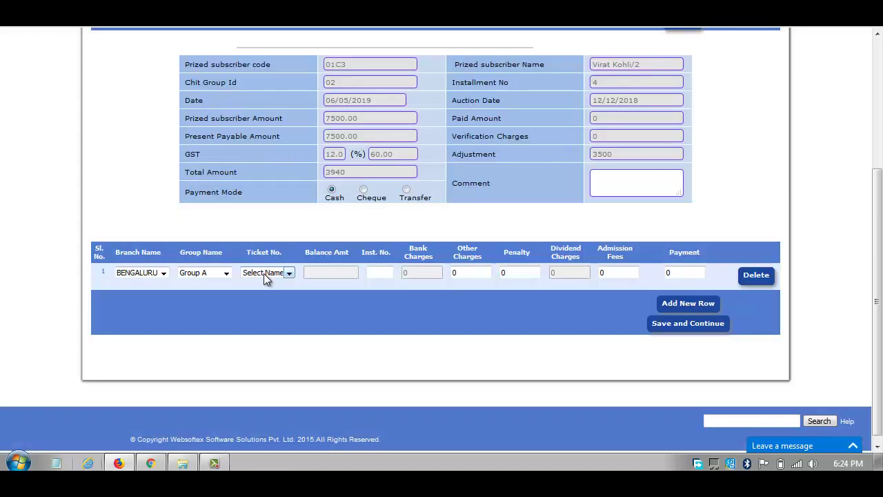
click(264, 273)
click(265, 296)
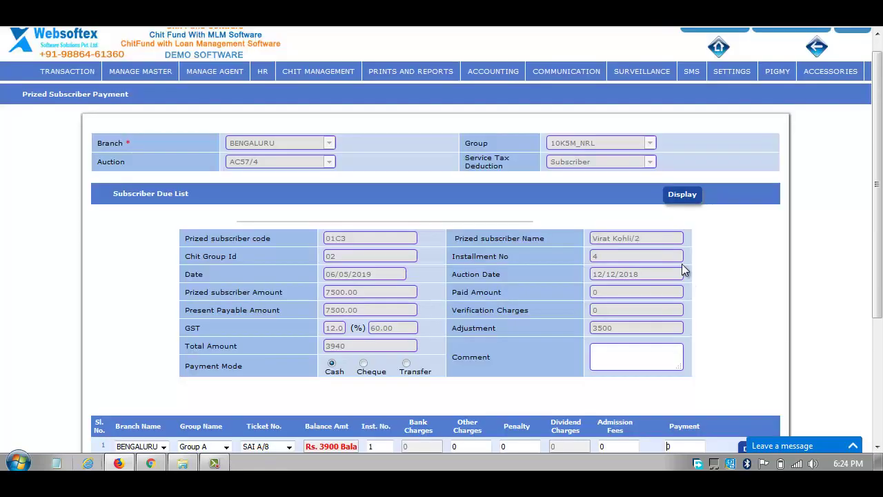
scroll(655, 276, down, 3)
click(670, 332)
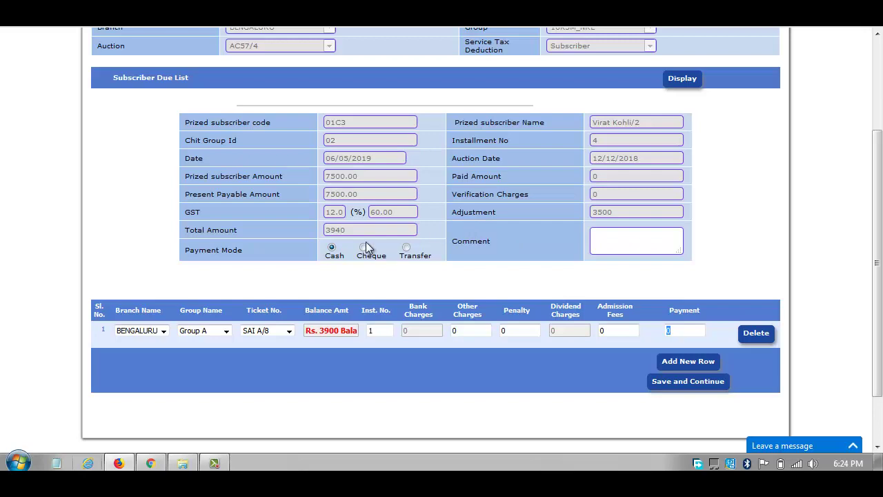
Step: Leave the prized subscriber payment and open the prized/refund adjustment payment form
scroll(364, 246, up, 3)
mouse_move(69, 88)
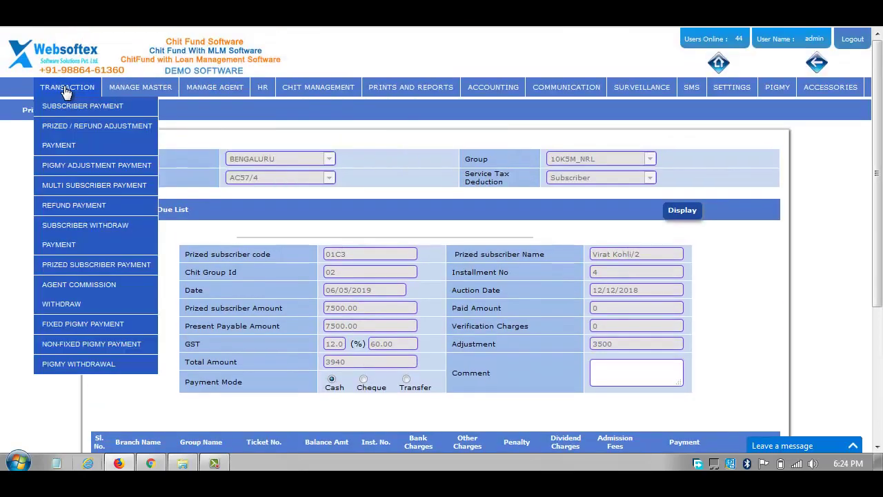
click(62, 140)
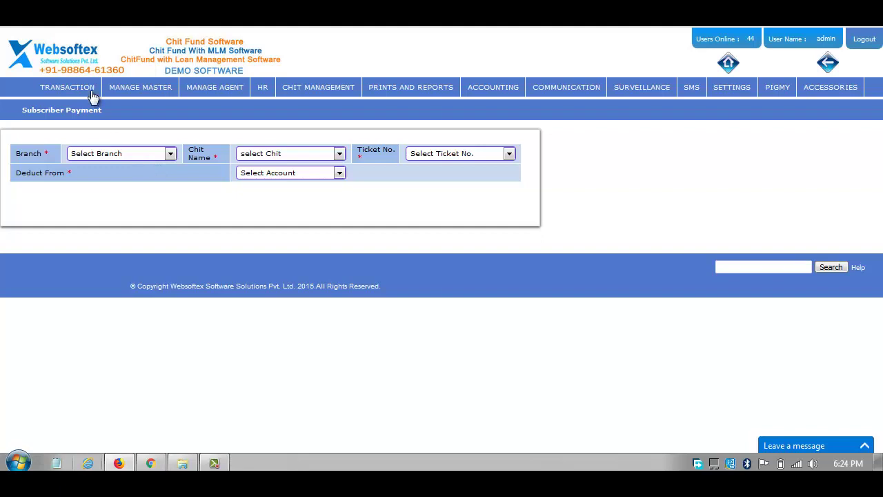
Step: Open the cheque report and look through the cheque entries and their statuses for all branches
mouse_move(90, 89)
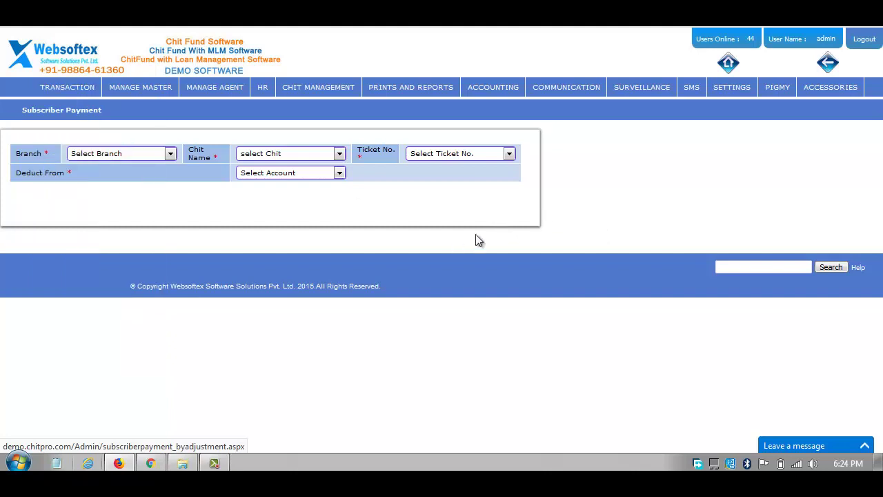
mouse_move(305, 91)
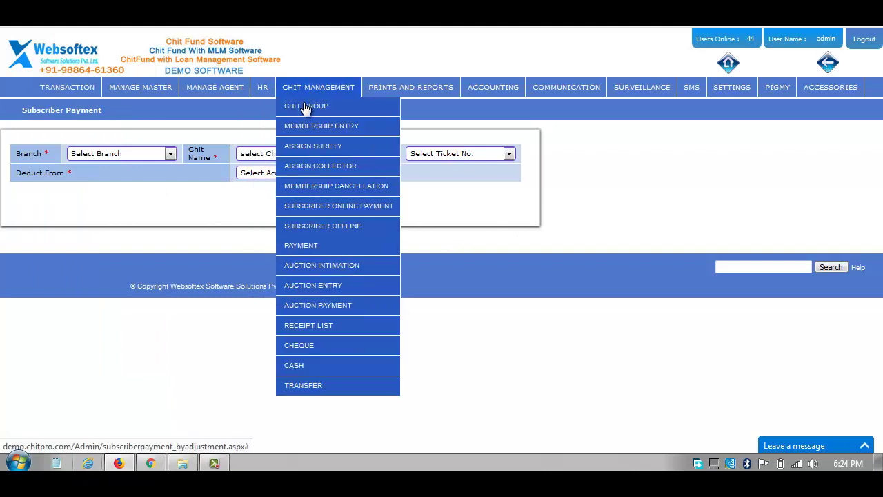
mouse_move(330, 295)
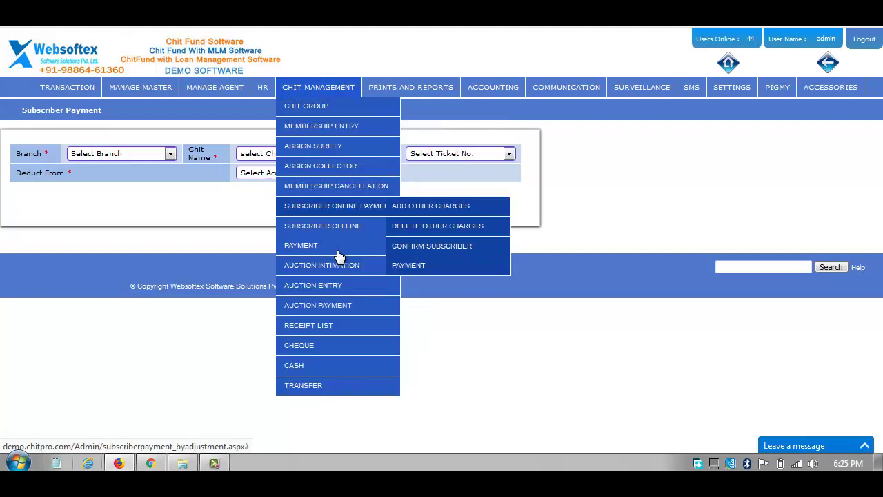
mouse_move(378, 327)
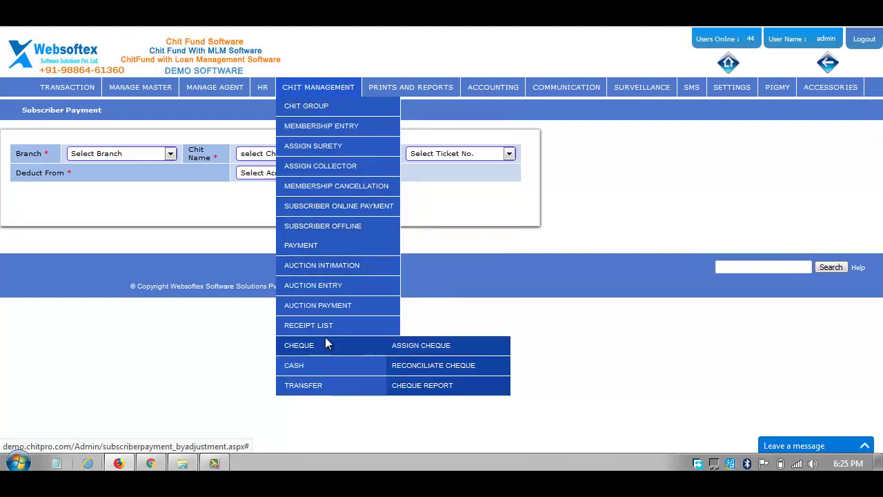
mouse_move(325, 347)
click(410, 387)
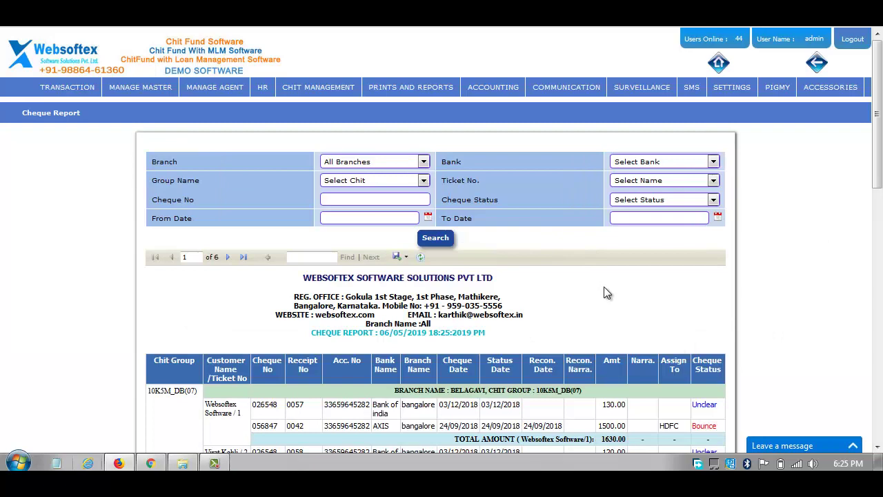
scroll(604, 288, down, 3)
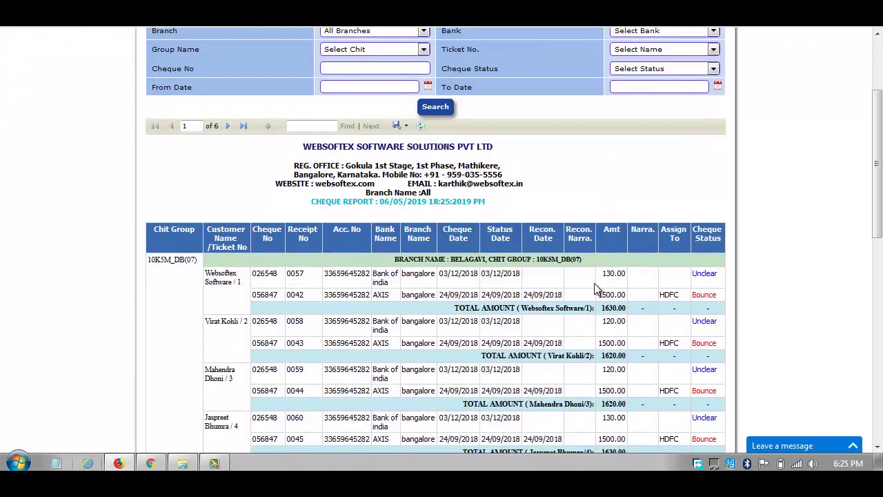
scroll(595, 288, down, 3)
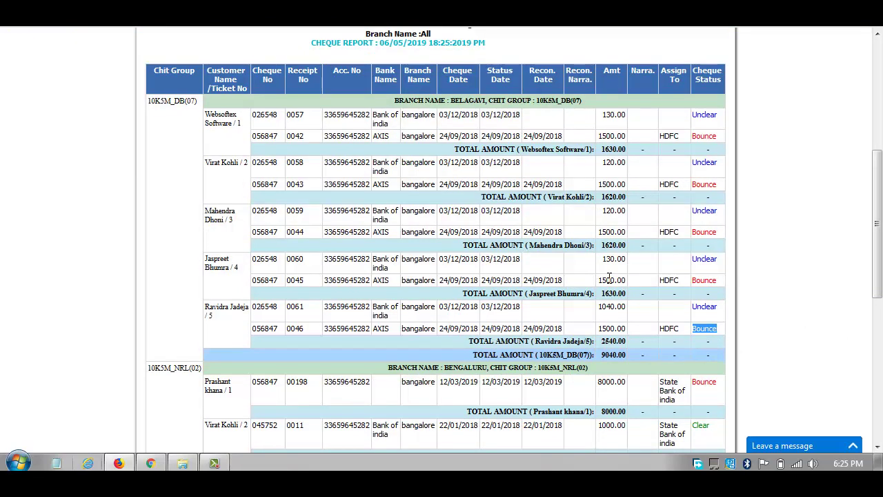
scroll(570, 288, up, 5)
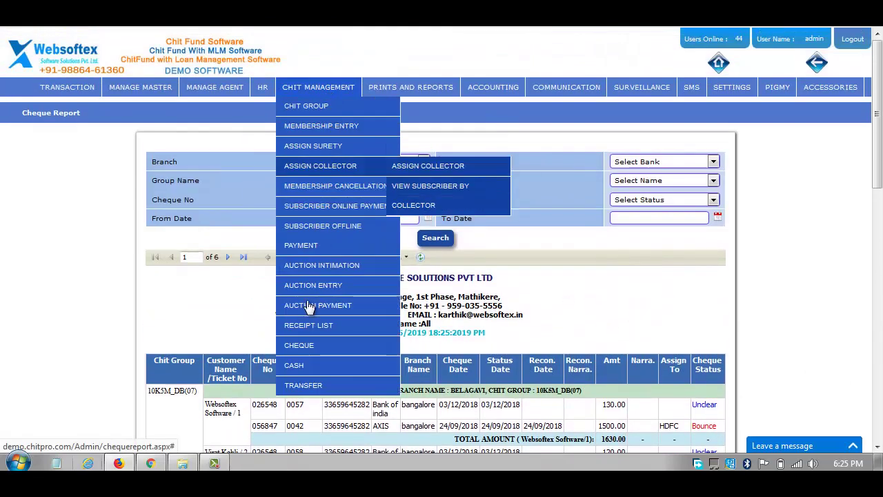
Step: Open the cash report, generate it for the BENGALURU branch and look through its entries
mouse_move(311, 371)
click(420, 367)
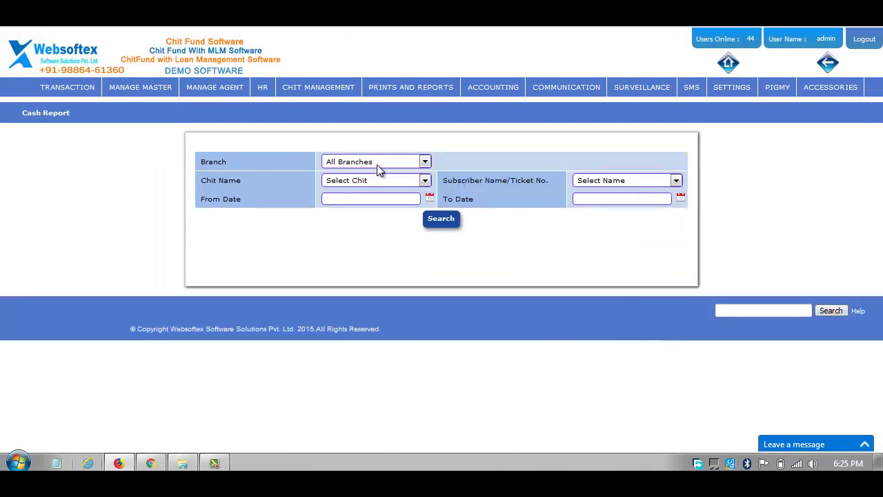
click(377, 163)
click(369, 187)
click(454, 224)
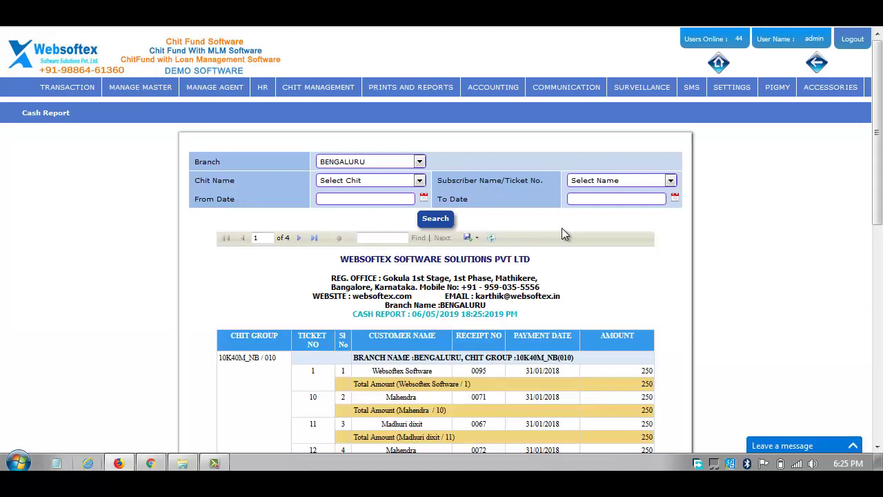
scroll(567, 247, down, 1)
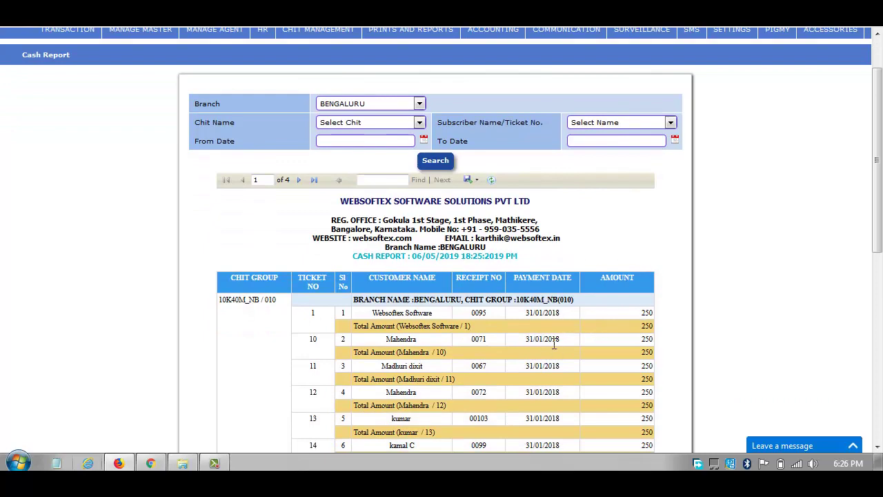
scroll(276, 97, up, 1)
Step: Open the transfer report and look through the transfer entries for all branches
mouse_move(318, 90)
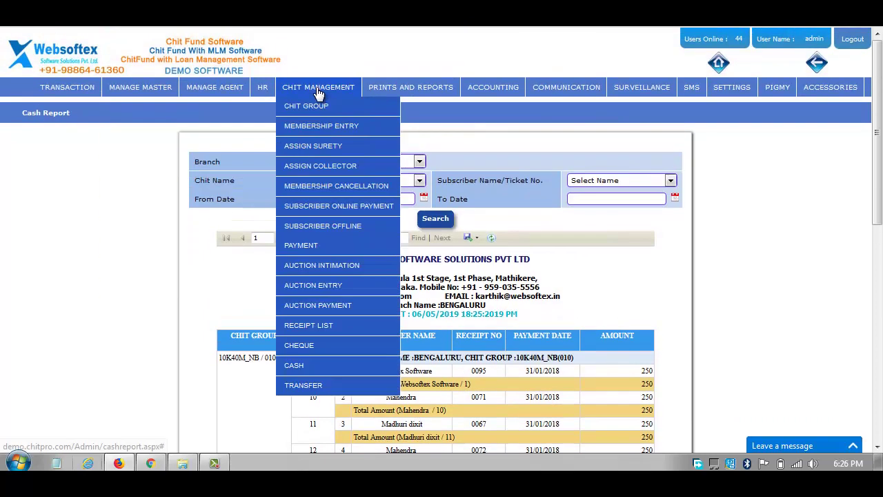
mouse_move(324, 385)
click(418, 388)
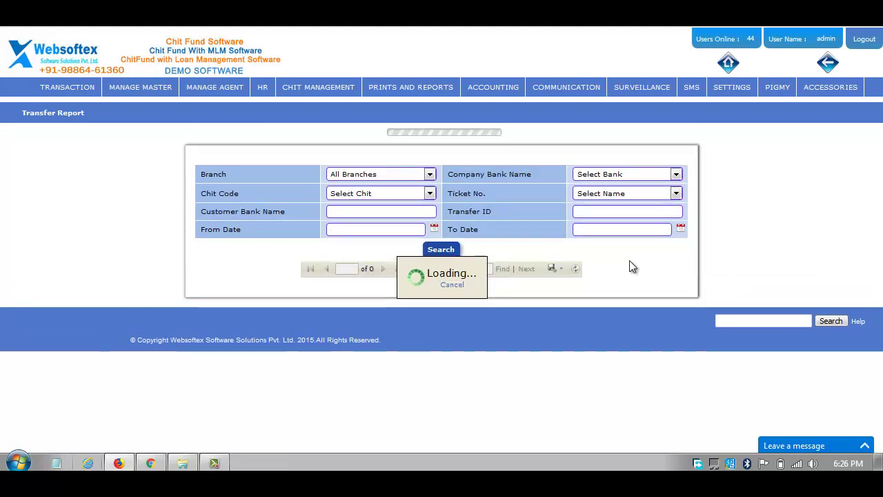
scroll(613, 251, down, 3)
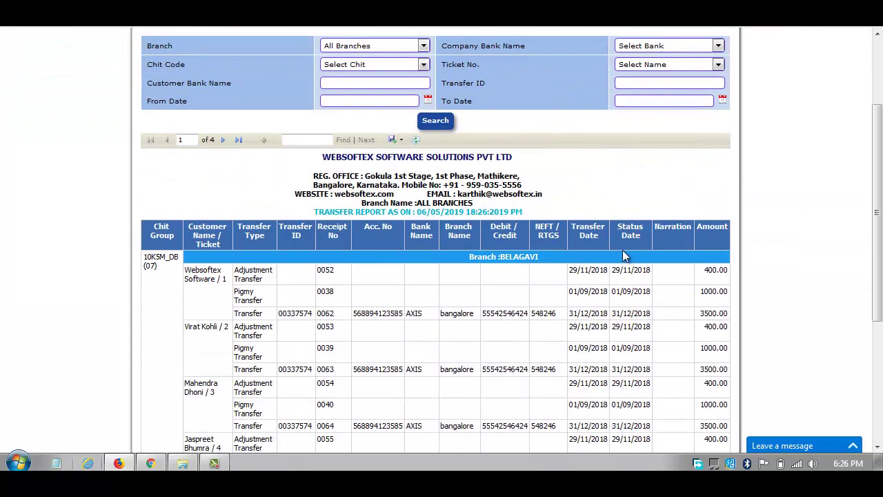
scroll(623, 249, up, 3)
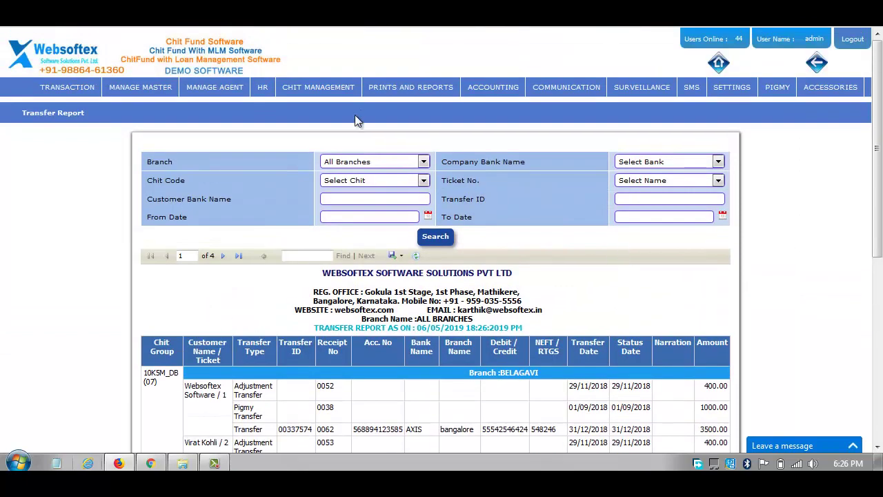
Step: Open the subscriber ledger and set its branch to BENGALURU and its group to 10K5M_NRL
mouse_move(372, 97)
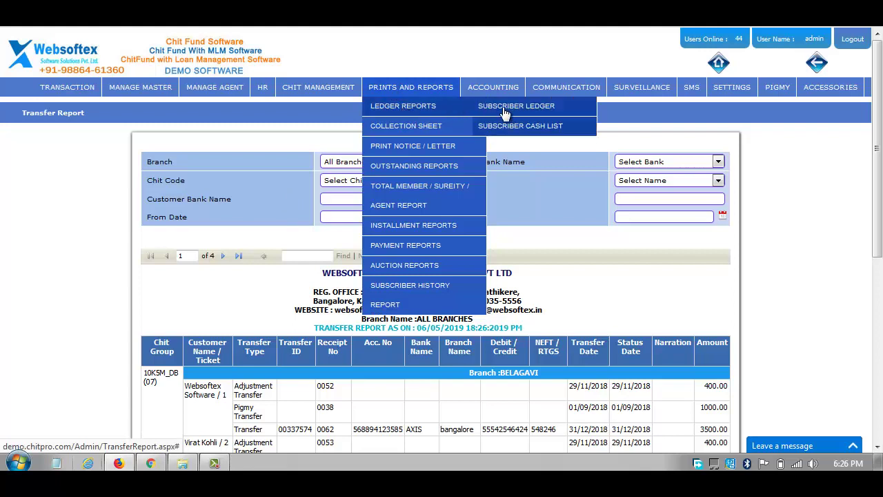
click(510, 112)
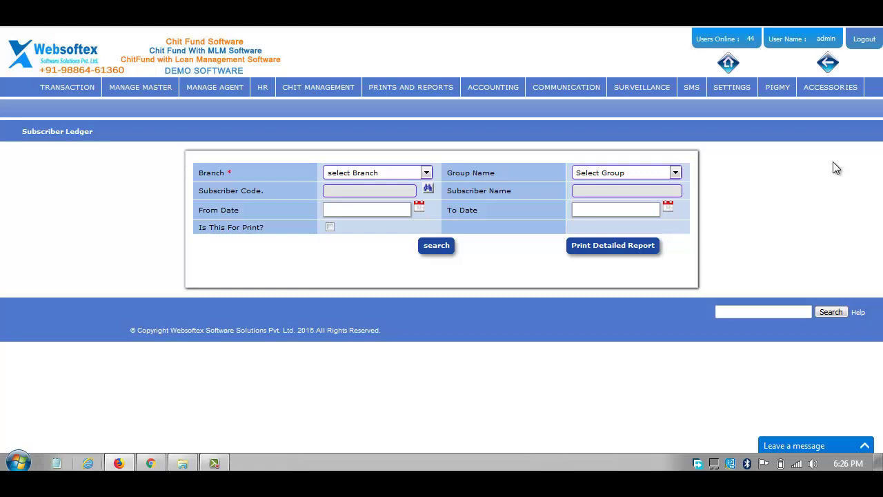
click(425, 174)
click(404, 198)
click(597, 174)
click(602, 181)
click(602, 174)
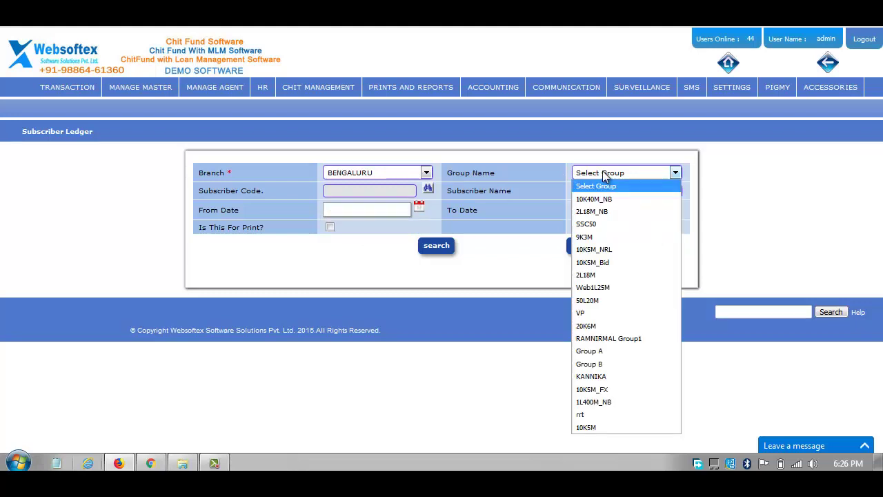
click(623, 249)
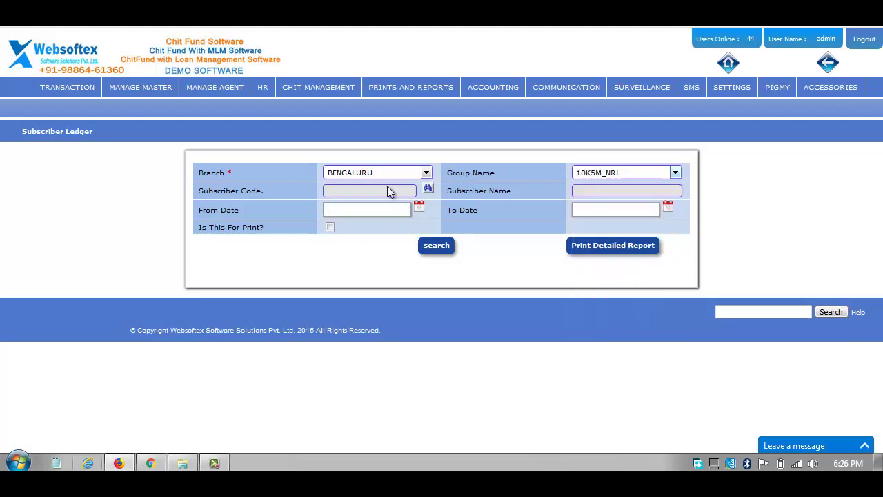
Step: Pick a subscriber from the group's subscriber lookup and generate the ledger, dismissing the Windows color scheme prompt
click(673, 190)
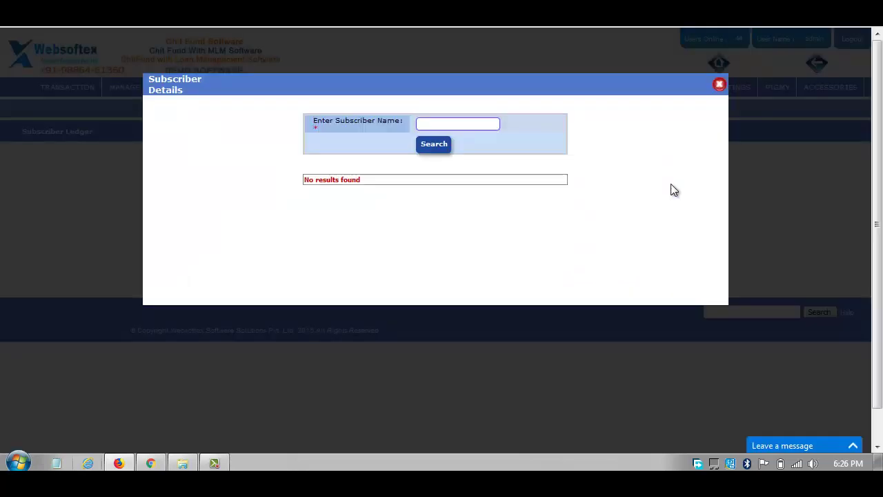
click(422, 144)
click(367, 201)
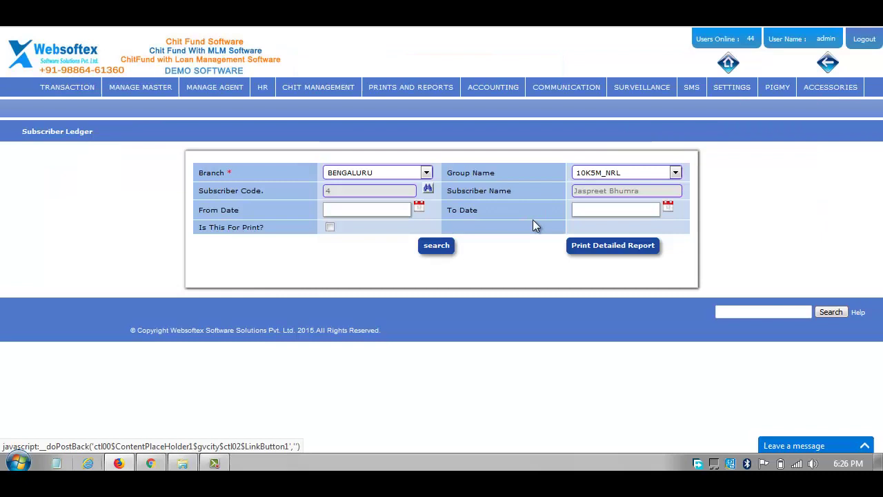
click(441, 246)
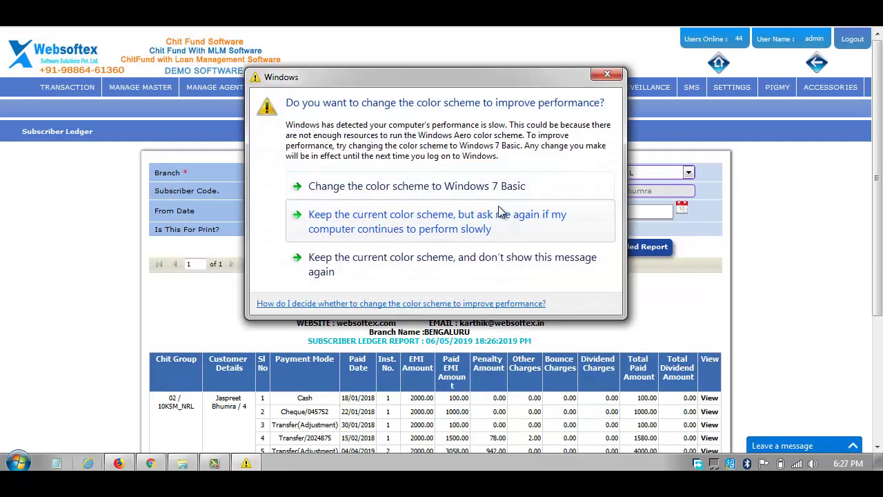
click(605, 74)
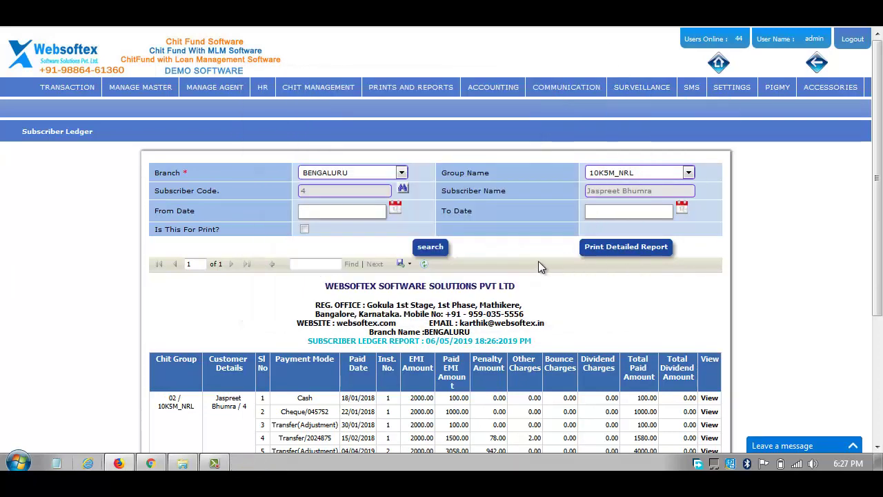
scroll(540, 264, down, 2)
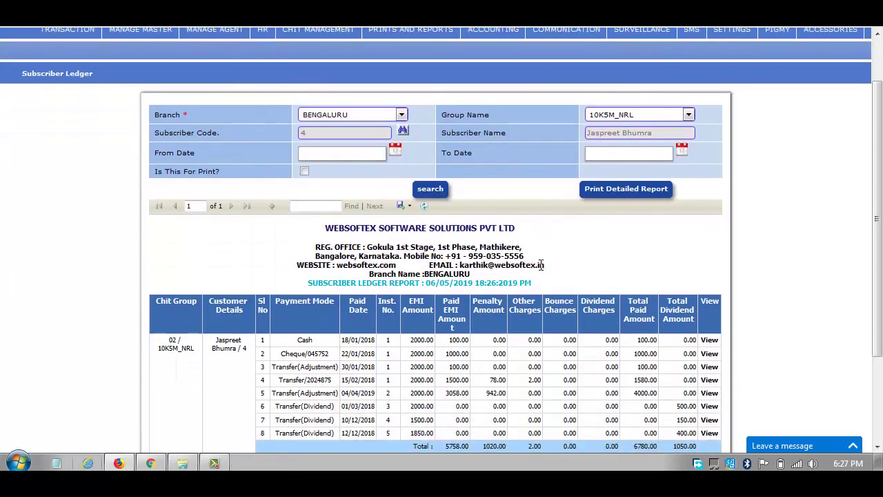
scroll(541, 265, down, 2)
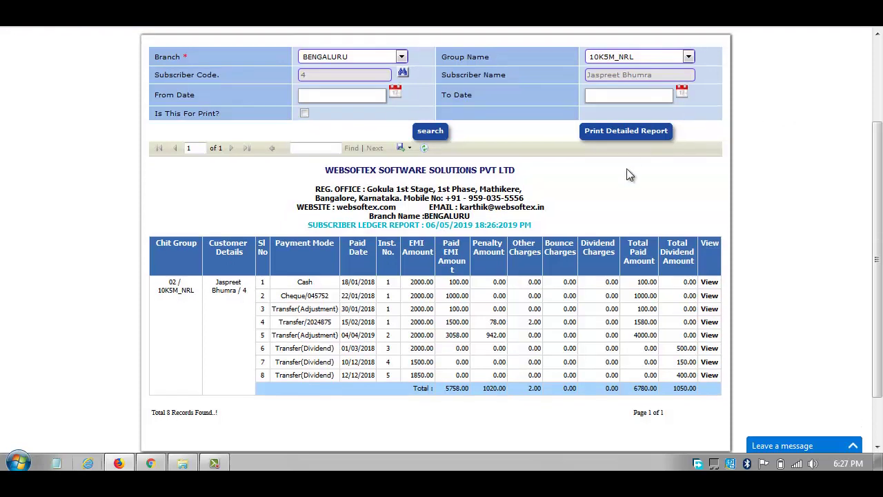
Step: Open the subscriber's detailed ledger report, enlarge its window, review the receipt and auction details, and close it
click(640, 136)
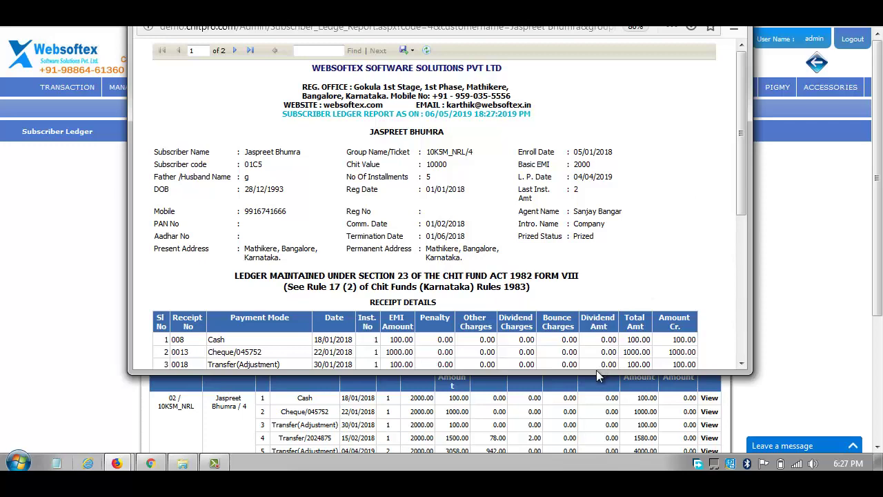
drag(599, 373, 601, 447)
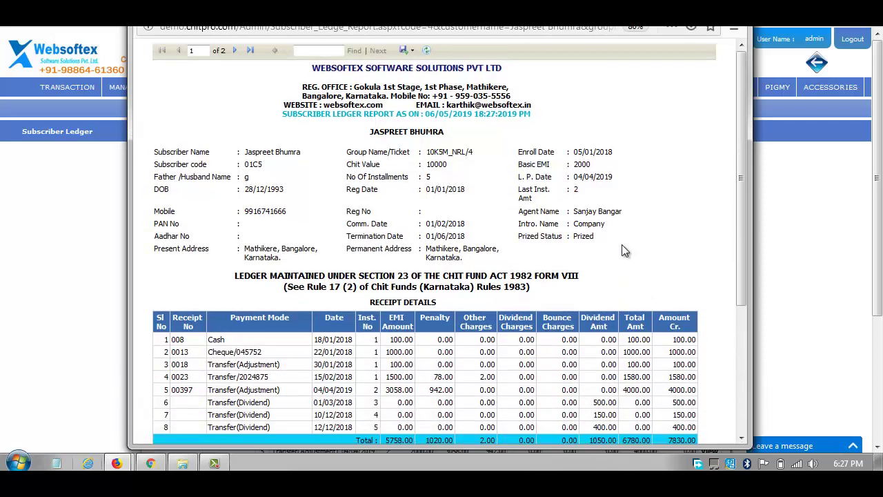
scroll(624, 211, down, 2)
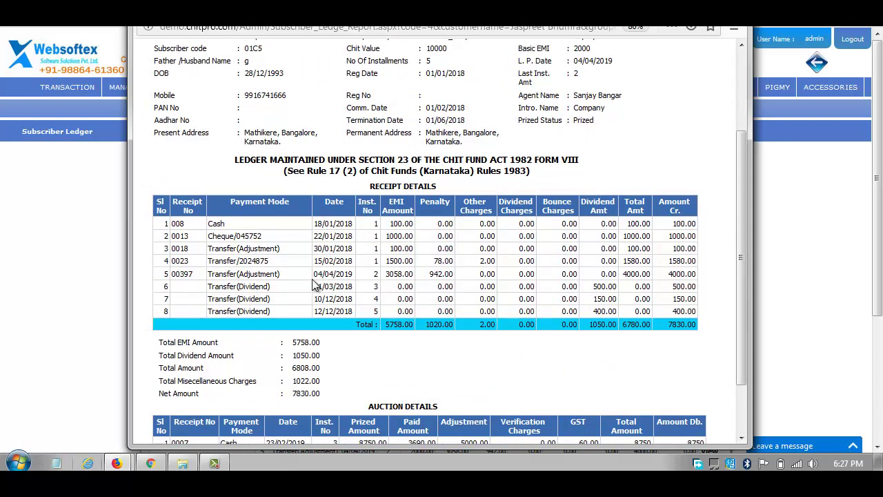
scroll(312, 285, down, 1)
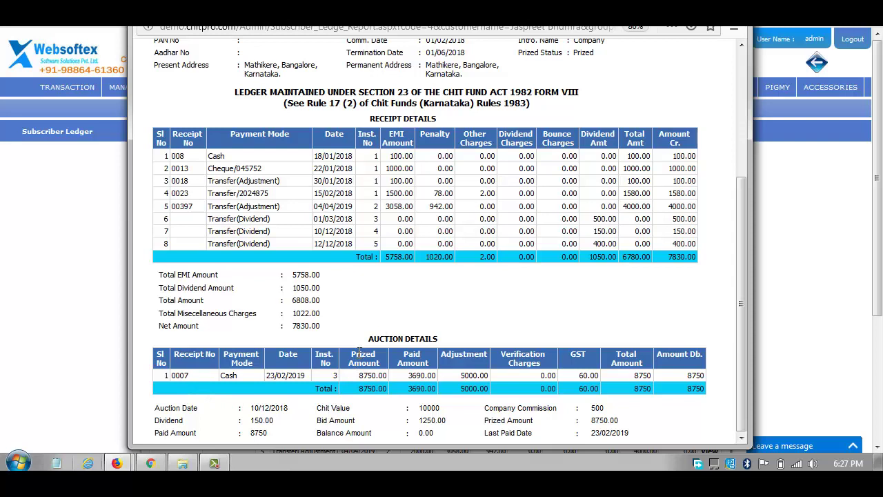
scroll(523, 265, up, 3)
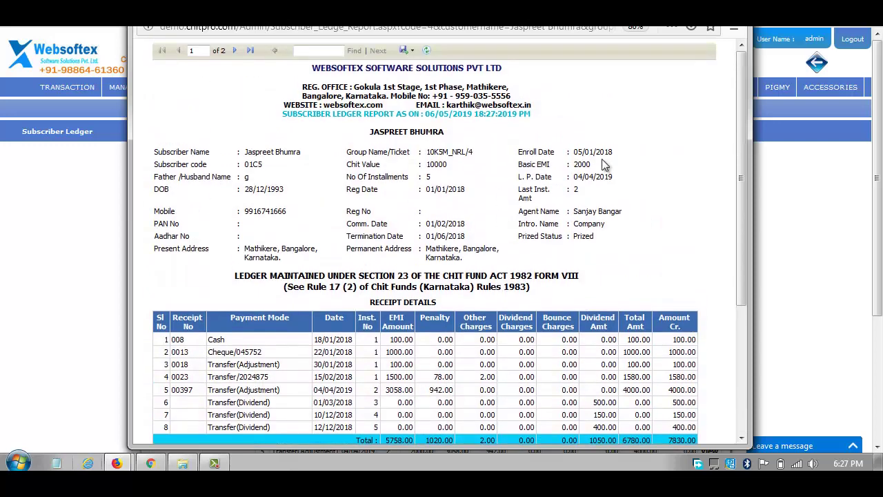
click(735, 29)
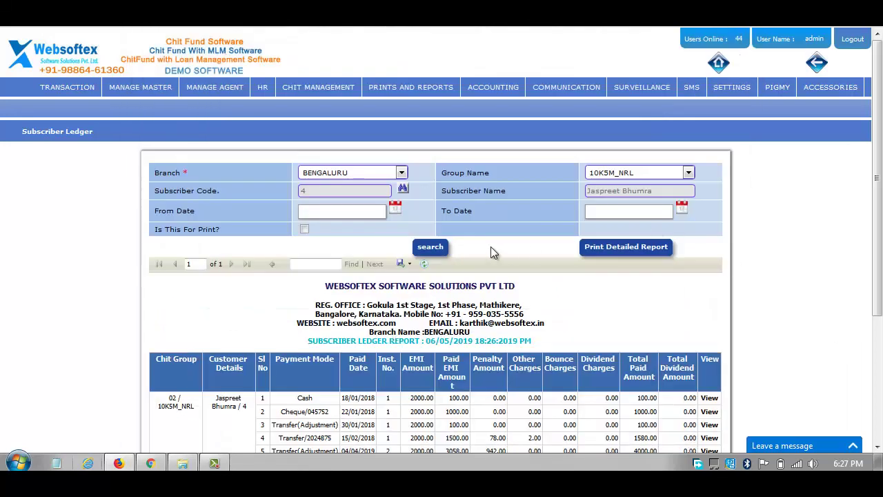
Step: Open the pending installment report and set its branch to BENGALURU and its chit name to 10K5M_NRL
mouse_move(417, 103)
mouse_move(421, 228)
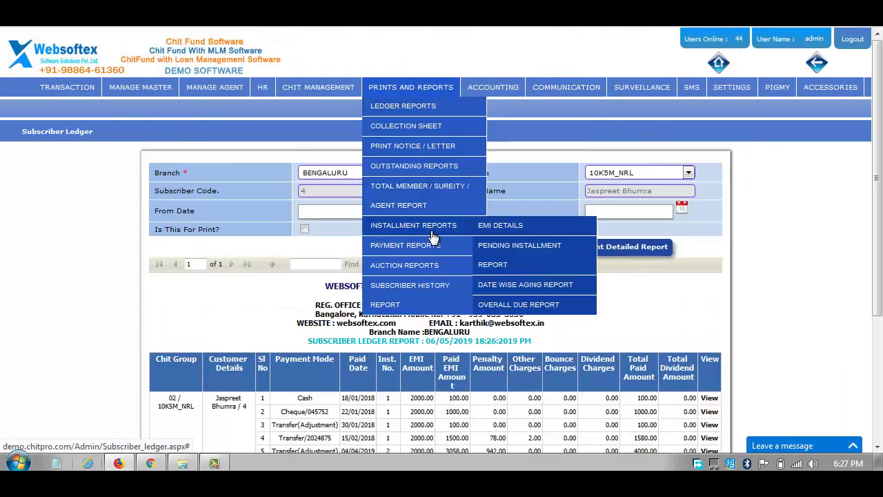
click(511, 252)
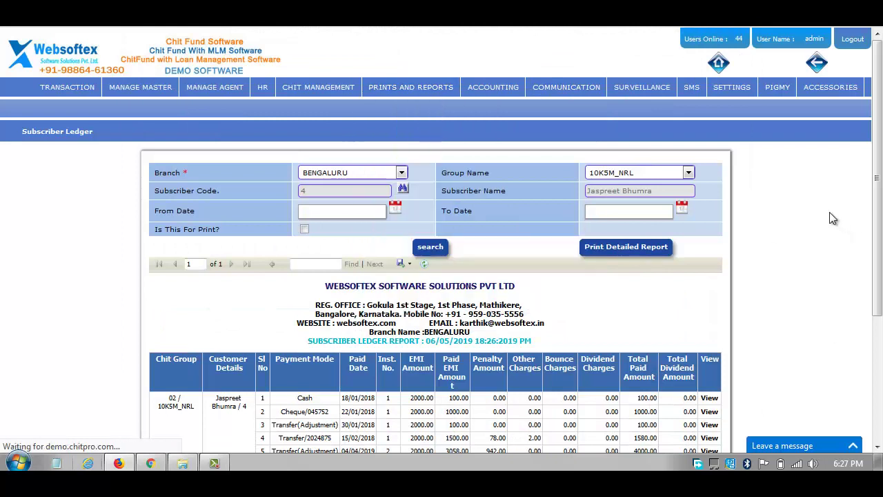
mouse_move(398, 90)
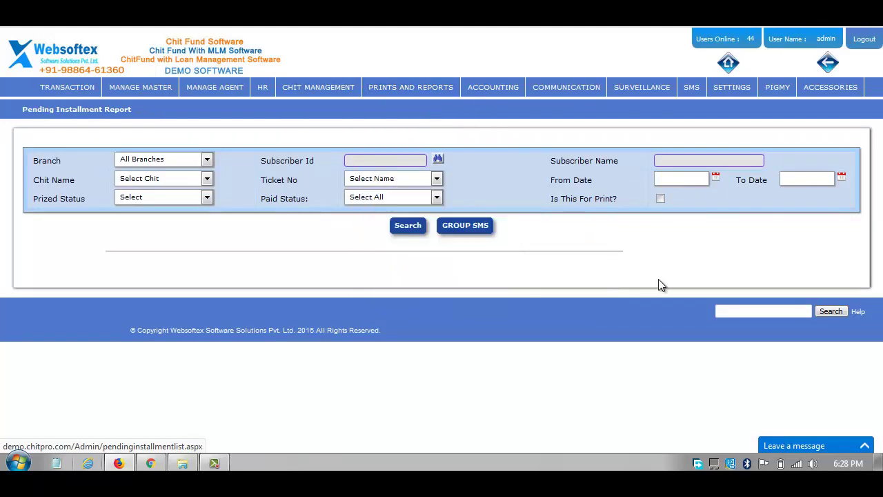
click(173, 159)
click(166, 185)
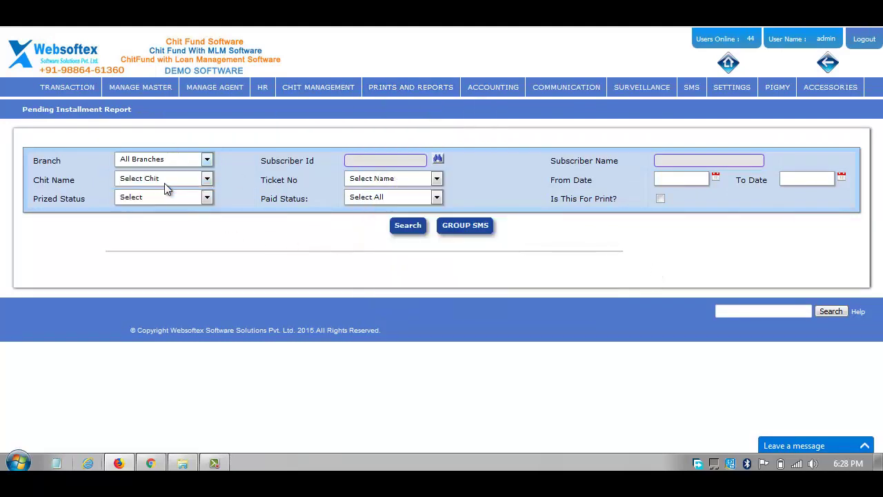
click(164, 182)
click(185, 181)
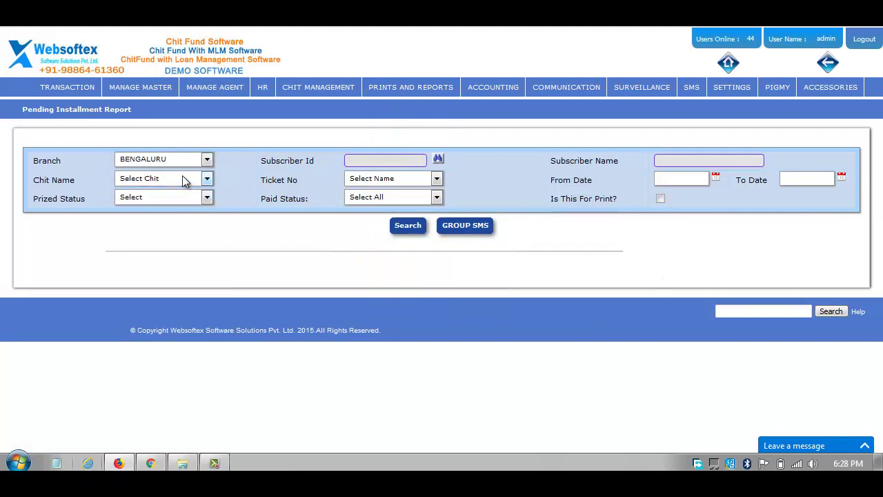
click(185, 181)
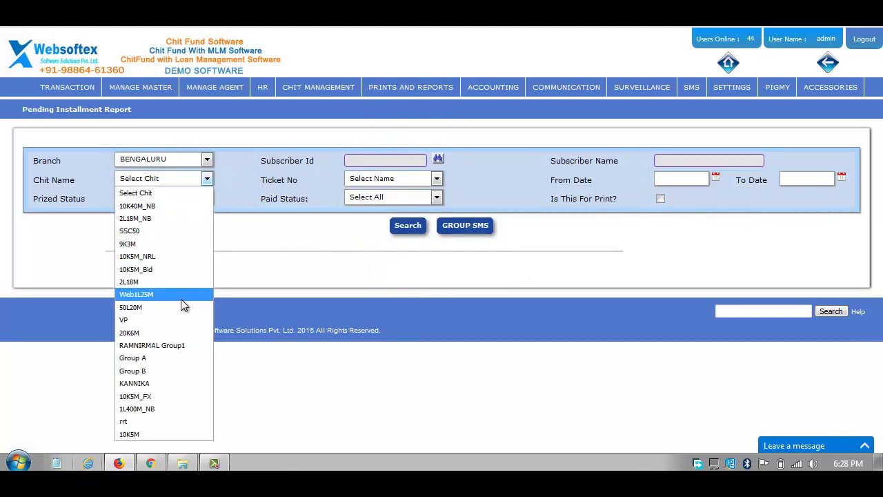
click(165, 256)
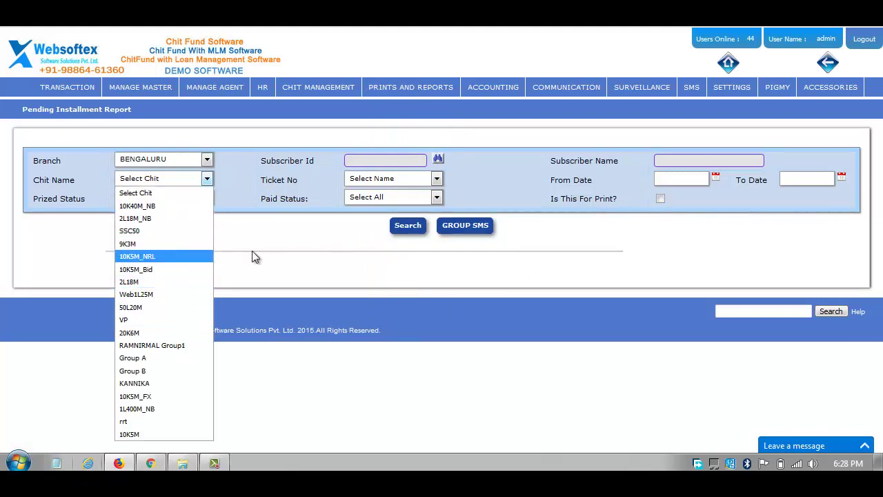
Step: Generate the pending installment report and review each subscriber's paid, balance, due and penalty amounts
click(398, 232)
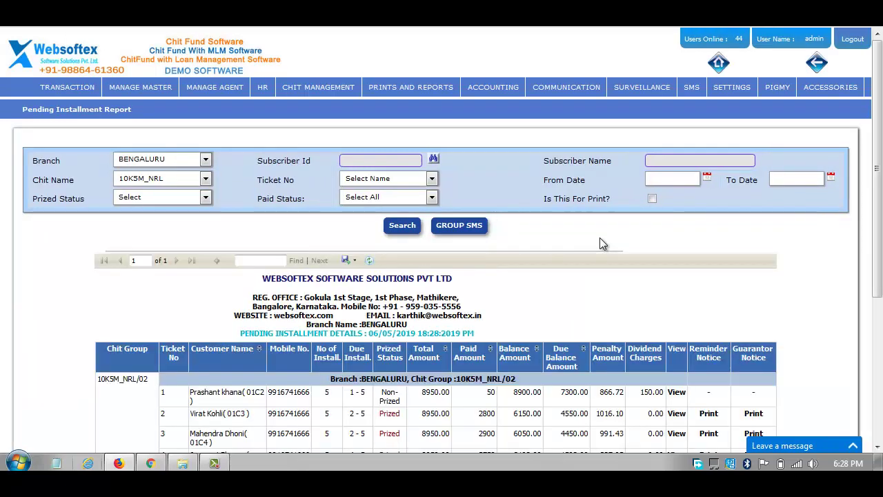
scroll(590, 207, down, 3)
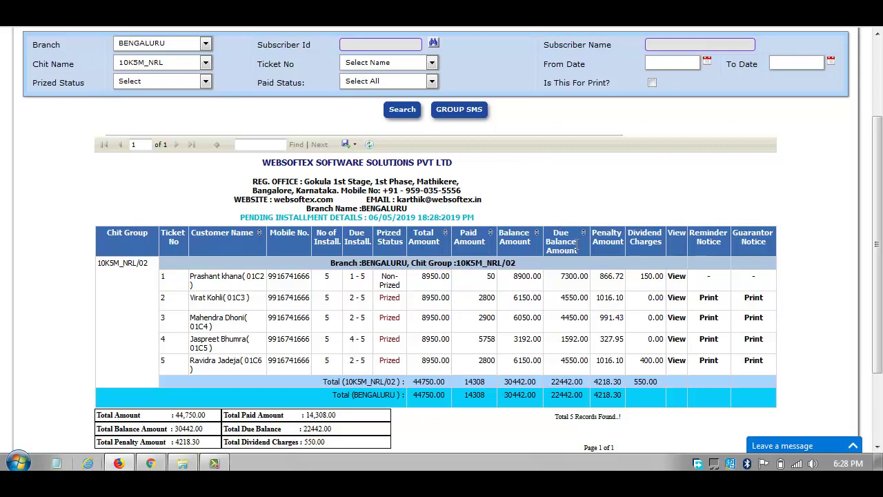
scroll(577, 249, up, 2)
scroll(577, 250, up, 2)
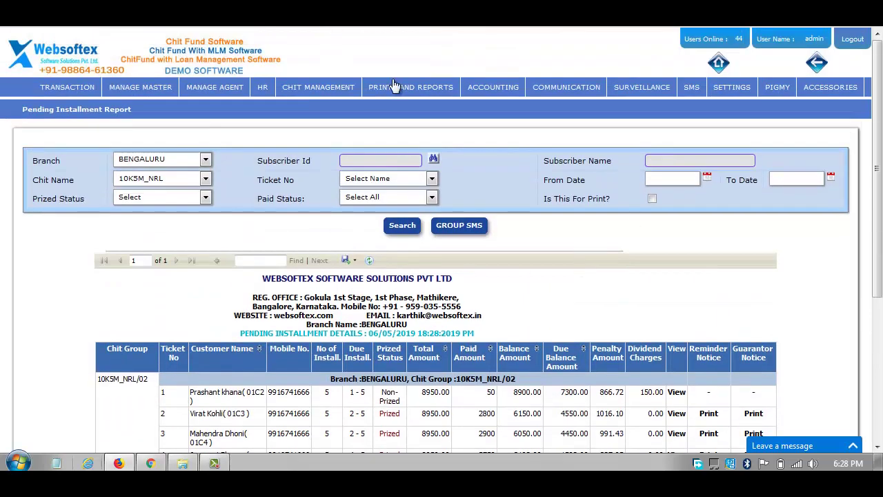
Step: Open the foreman commission report and set its branch to BENGALURU and its chit group to 10K5M_NRL
mouse_move(395, 88)
mouse_move(421, 274)
mouse_move(435, 247)
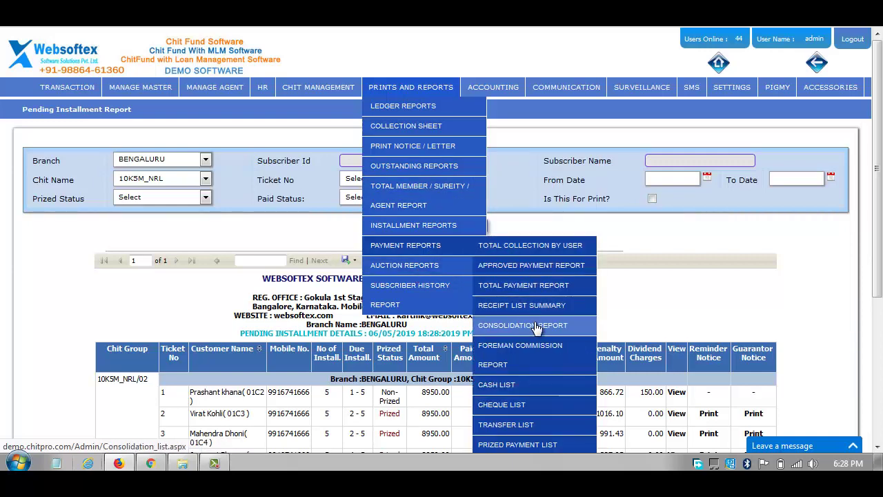
click(597, 334)
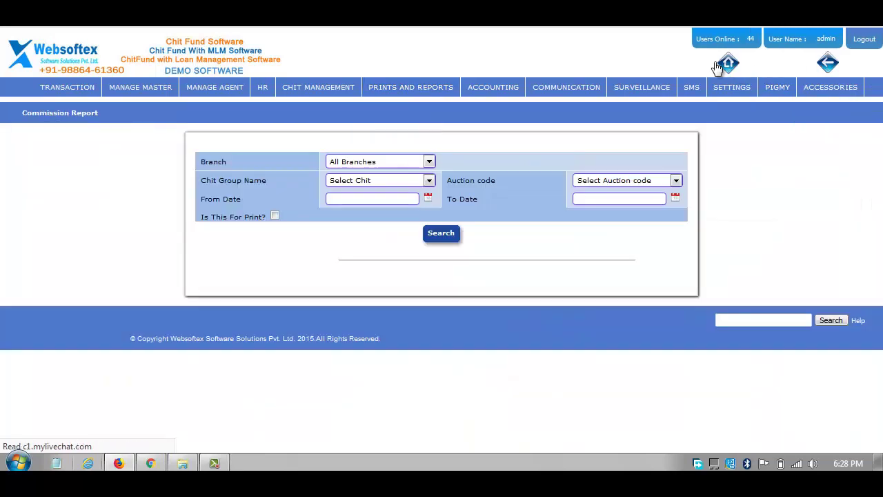
click(345, 162)
click(365, 184)
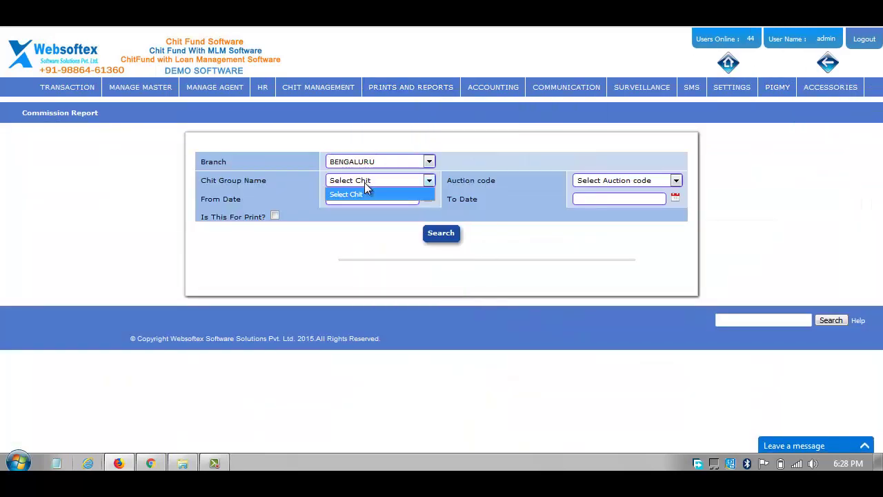
click(363, 189)
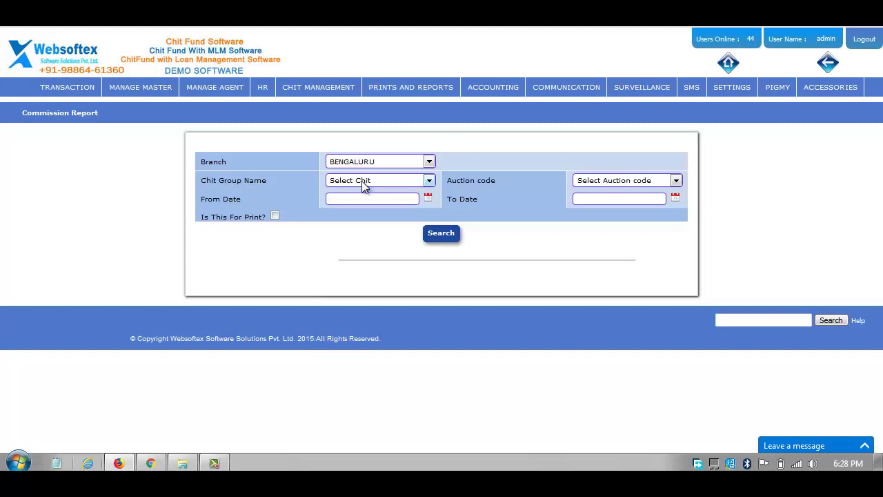
click(363, 184)
click(369, 258)
Step: Generate the foreman commission report and look through the commission amount for each auction
click(444, 234)
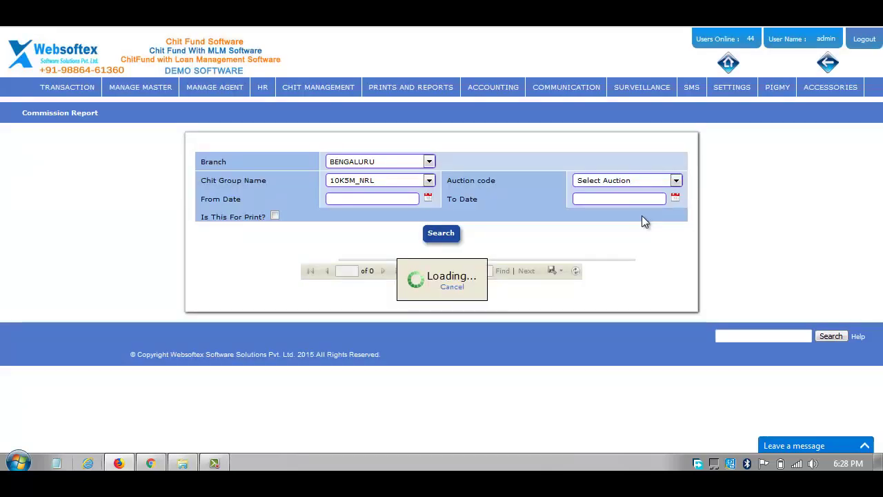
scroll(643, 221, down, 3)
scroll(580, 198, up, 3)
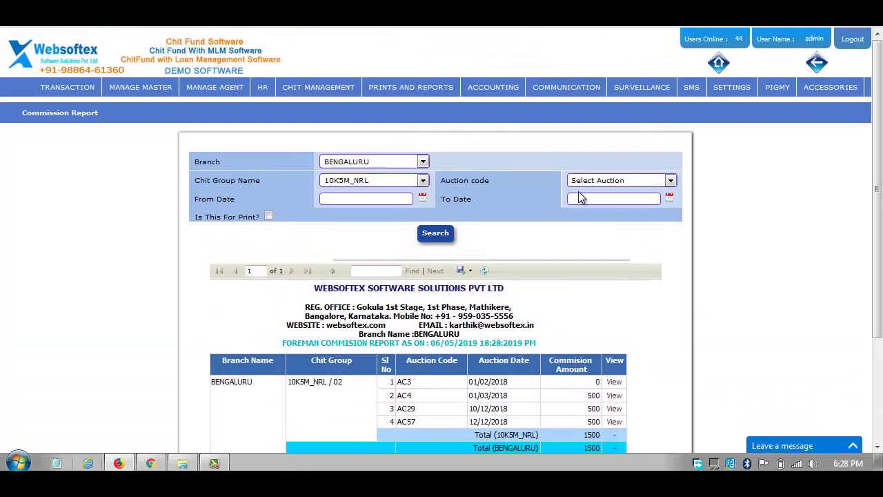
Step: Open the auction dividend list and set its branch to BENGALURU
mouse_move(406, 248)
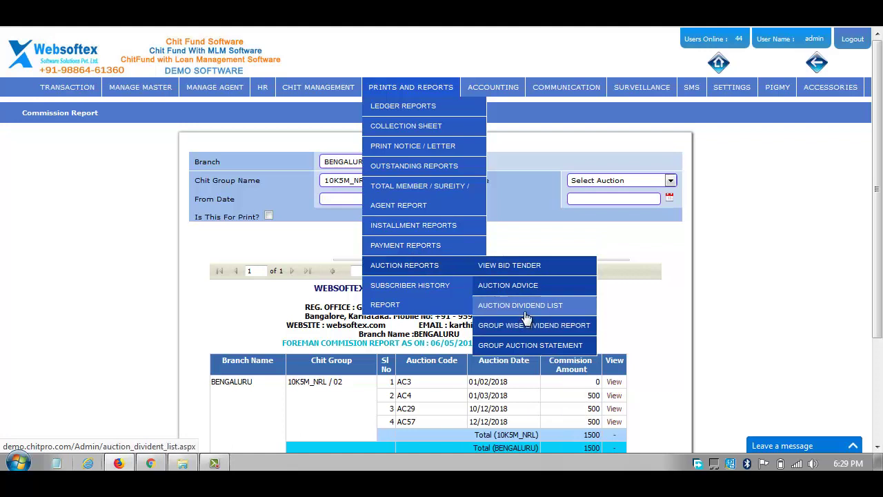
click(524, 316)
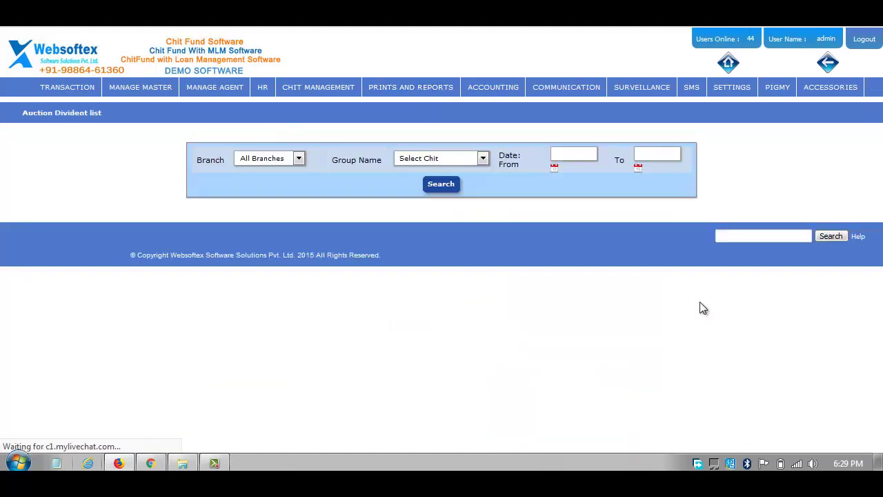
click(283, 161)
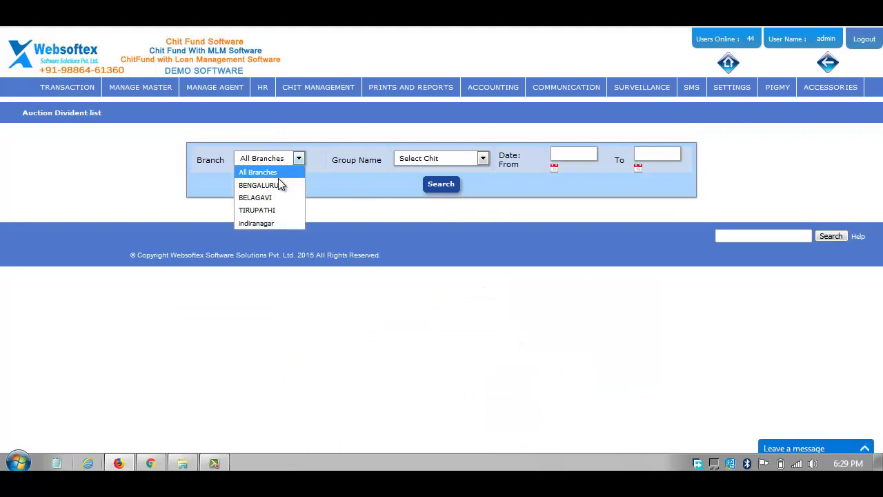
click(279, 166)
click(278, 166)
click(279, 185)
Step: Choose the 10K5M_NRL group and generate its auction dividend list
click(435, 166)
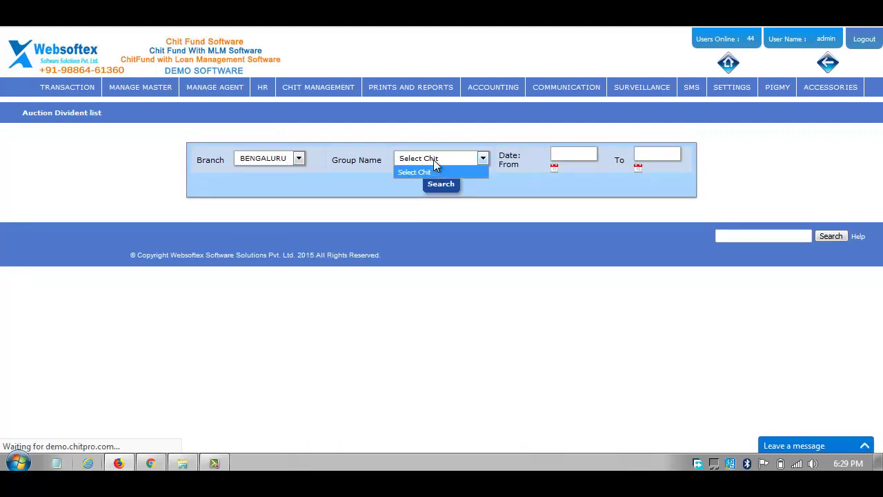
click(435, 163)
click(435, 164)
click(435, 164)
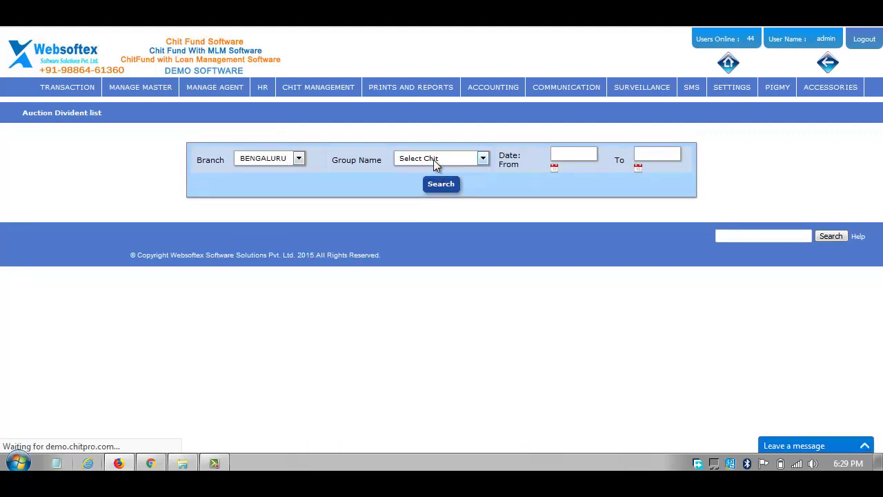
click(434, 163)
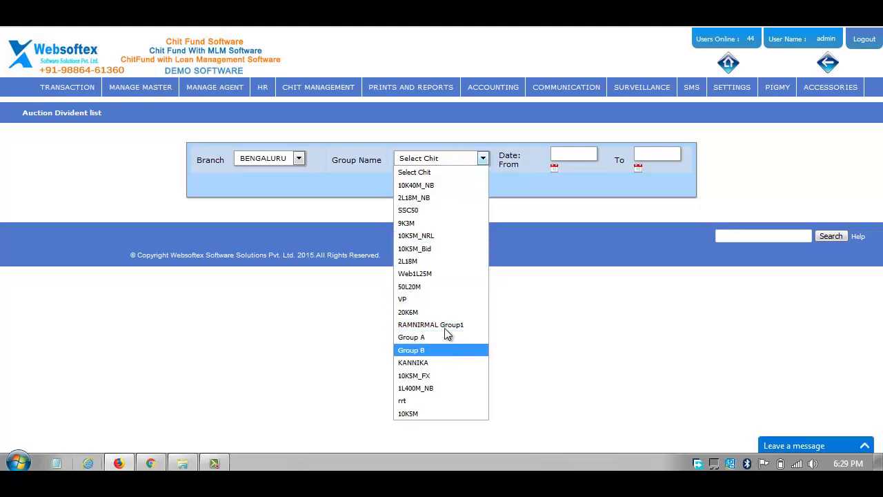
click(429, 235)
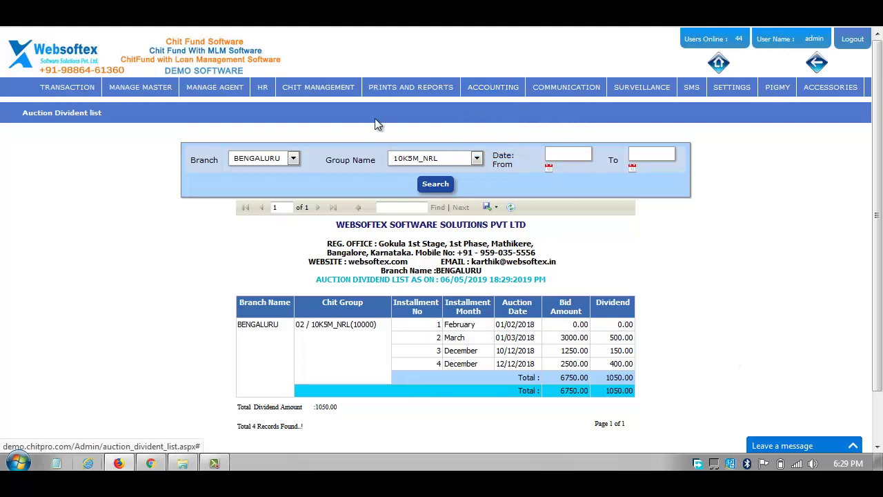
mouse_move(407, 87)
mouse_move(486, 88)
mouse_move(485, 111)
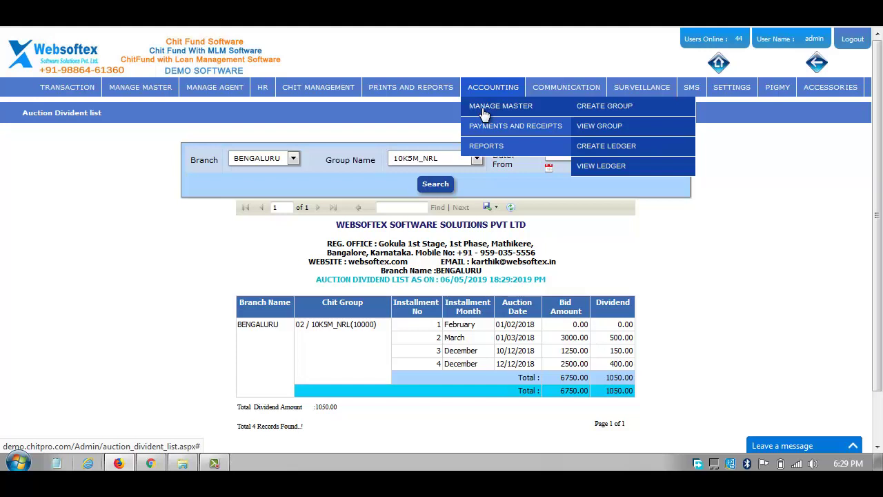
mouse_move(508, 133)
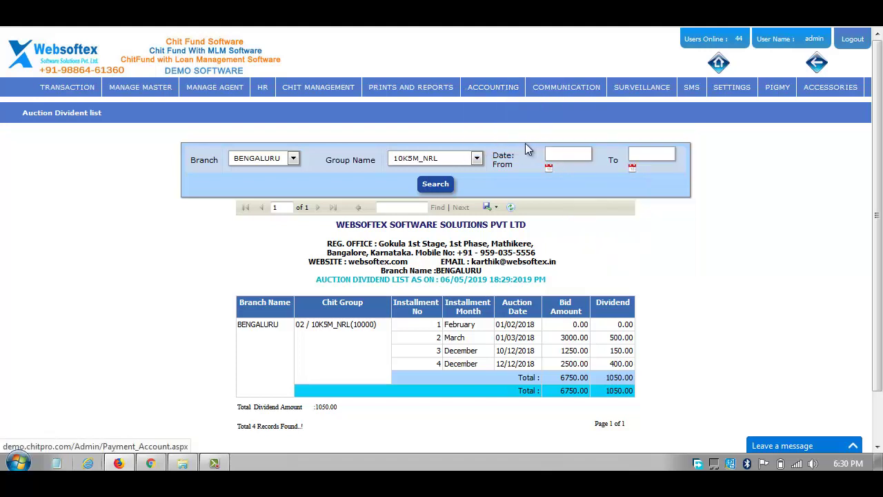
mouse_move(488, 153)
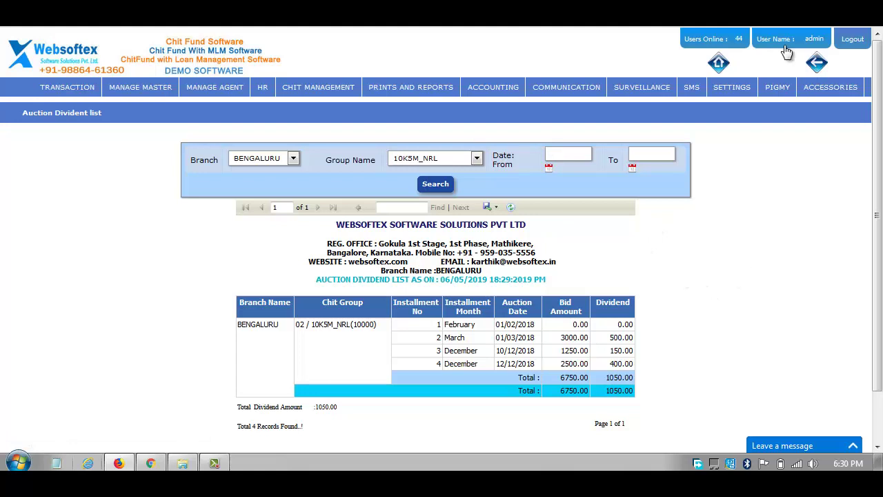
Step: Dismiss the Windows color scheme prompt, then open the designation user rights and select the Director designation
mouse_move(265, 92)
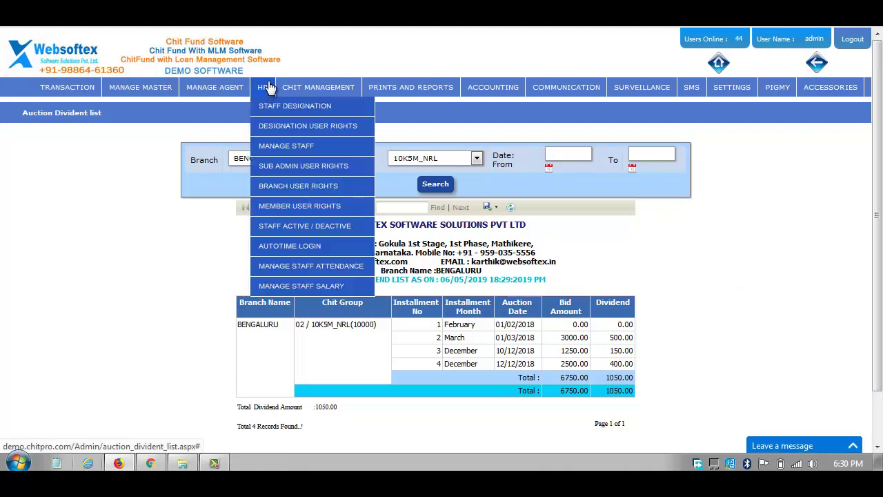
mouse_move(274, 109)
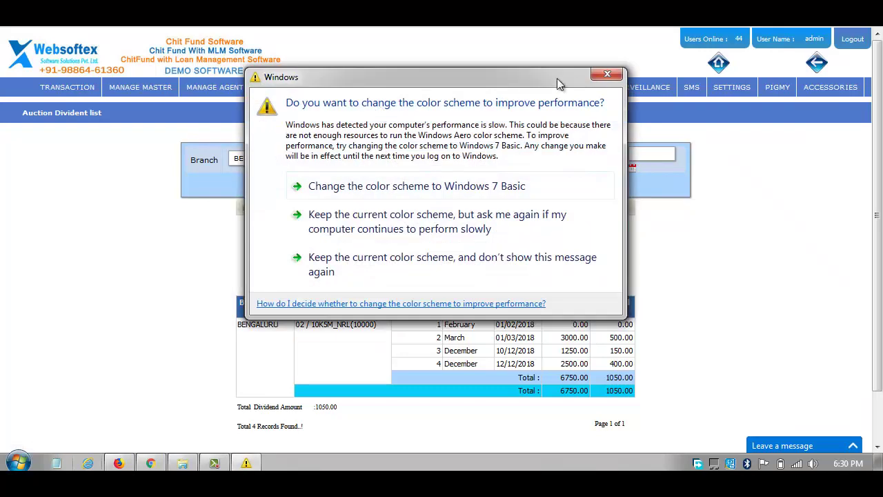
click(603, 76)
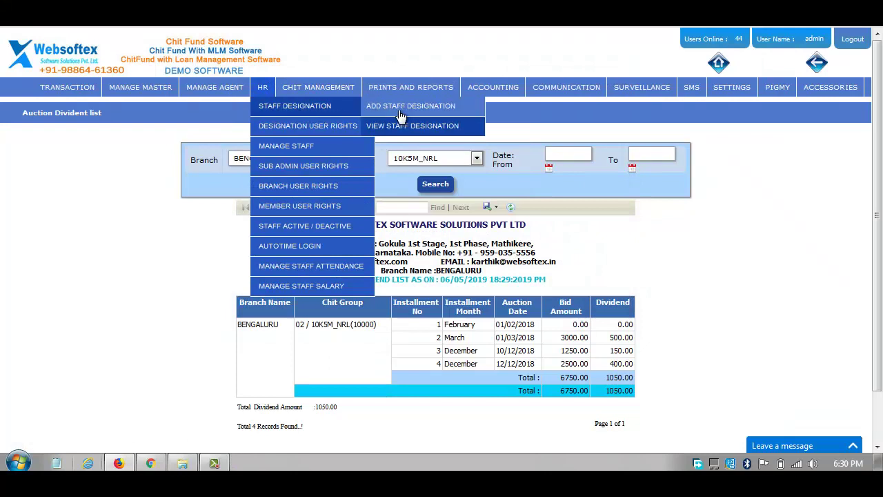
click(334, 131)
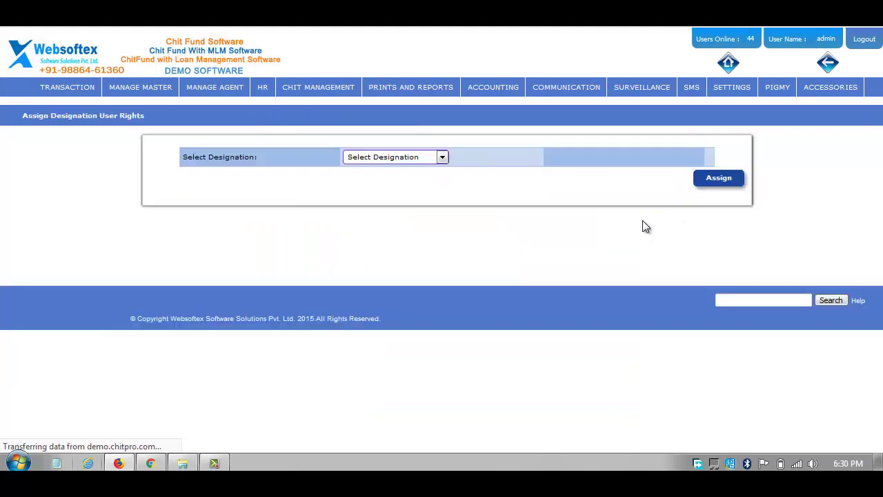
click(381, 158)
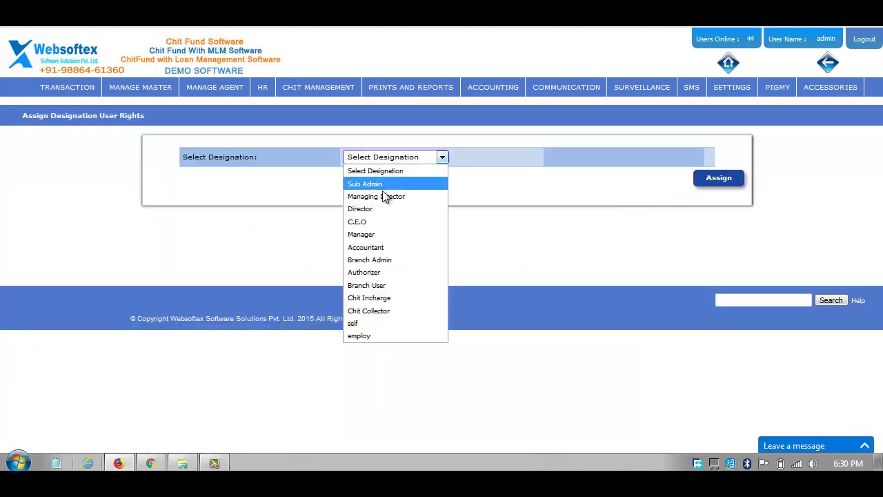
click(386, 204)
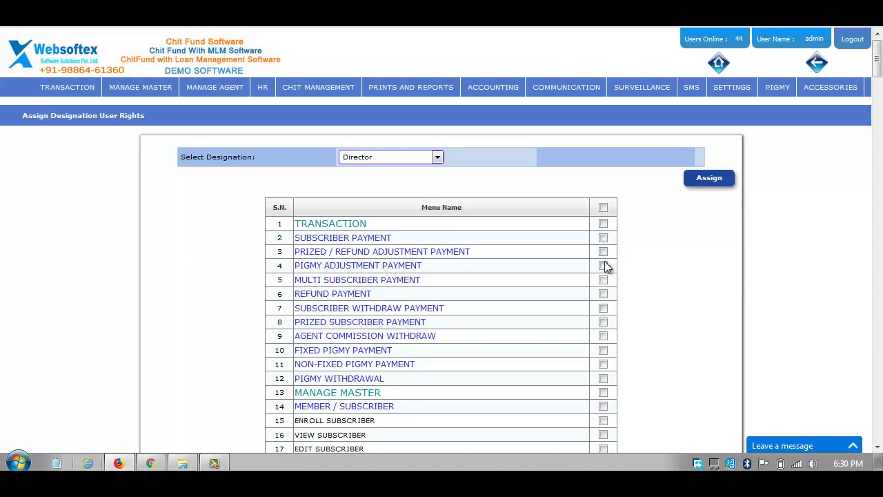
Step: Mark the prized / refund adjustment, pigmy adjustment and multi subscriber payment rights for the Director
click(603, 251)
click(603, 265)
click(603, 280)
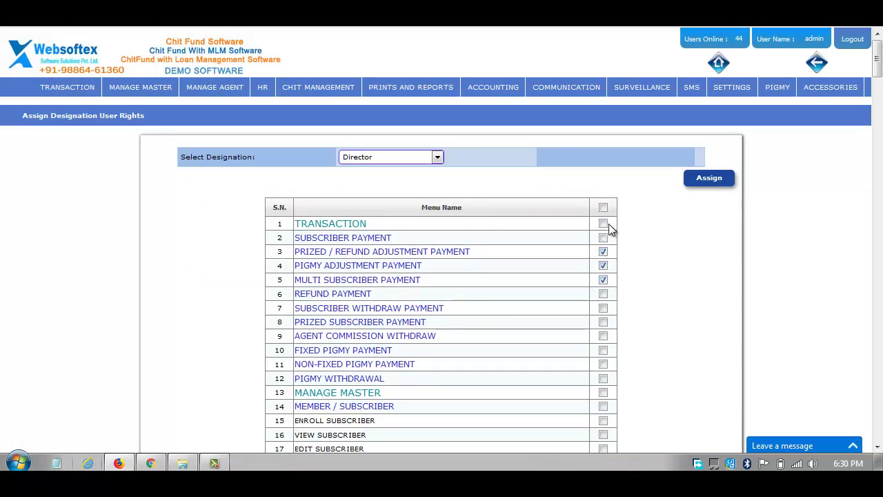
Step: Open the staff creation form and set the user type to Branch and the branch name to BENGALURU
mouse_move(235, 88)
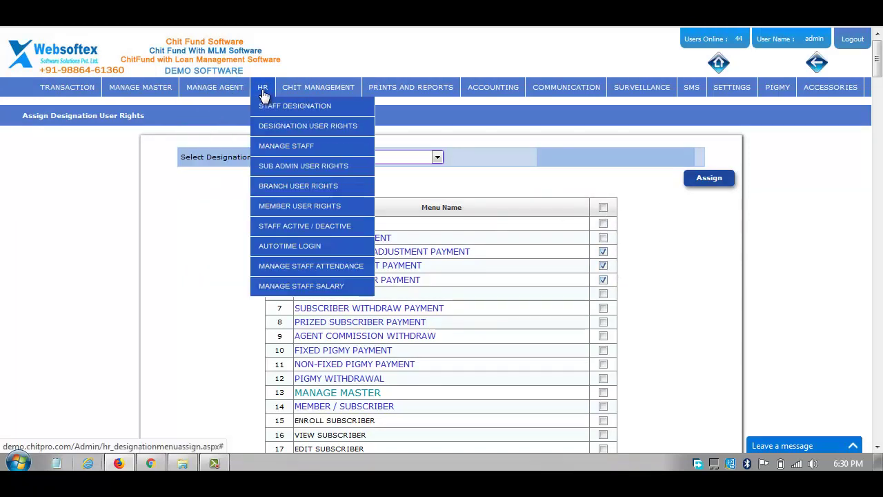
mouse_move(283, 147)
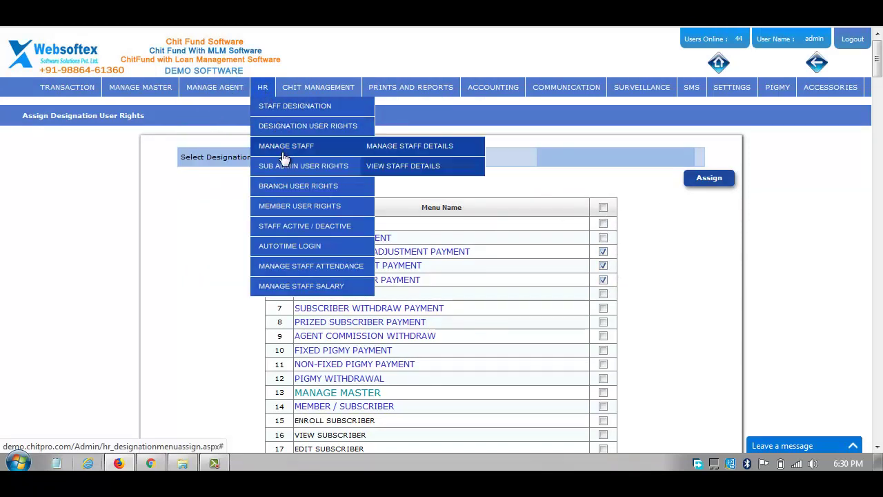
click(424, 151)
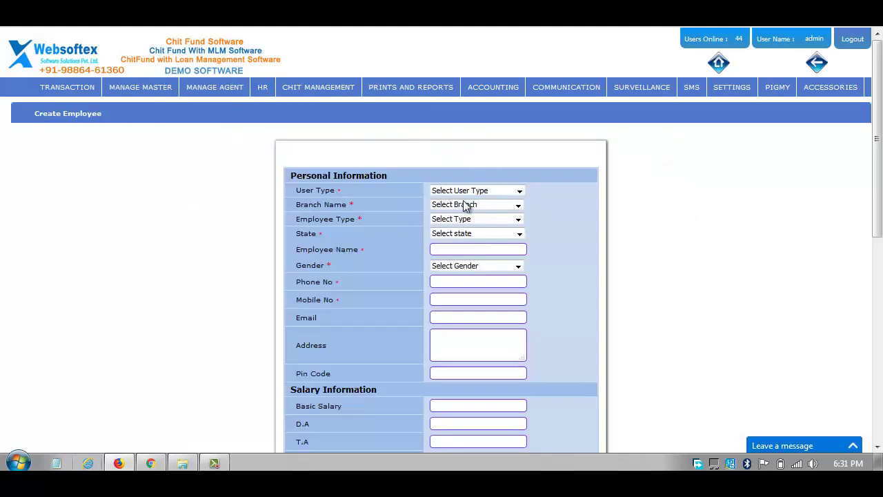
click(463, 192)
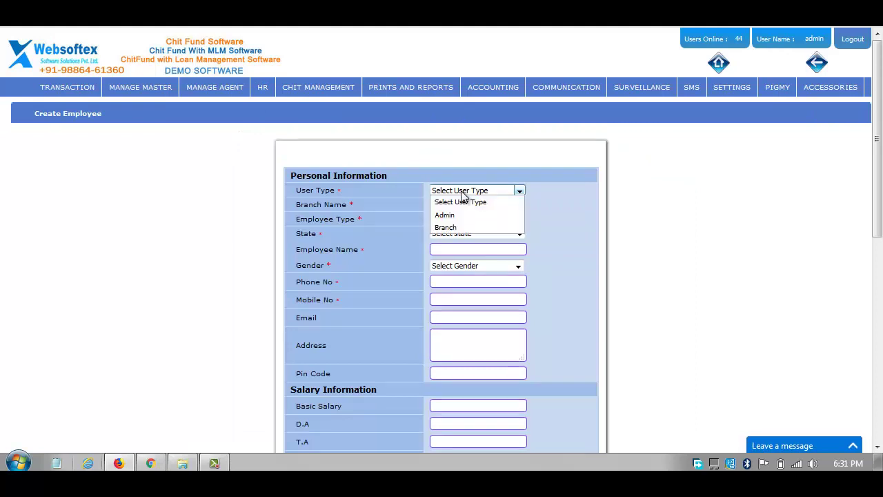
click(467, 228)
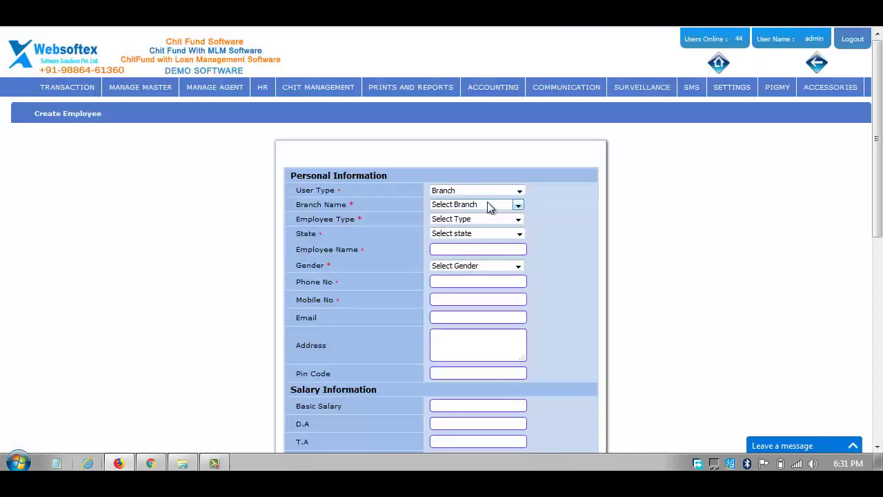
click(488, 205)
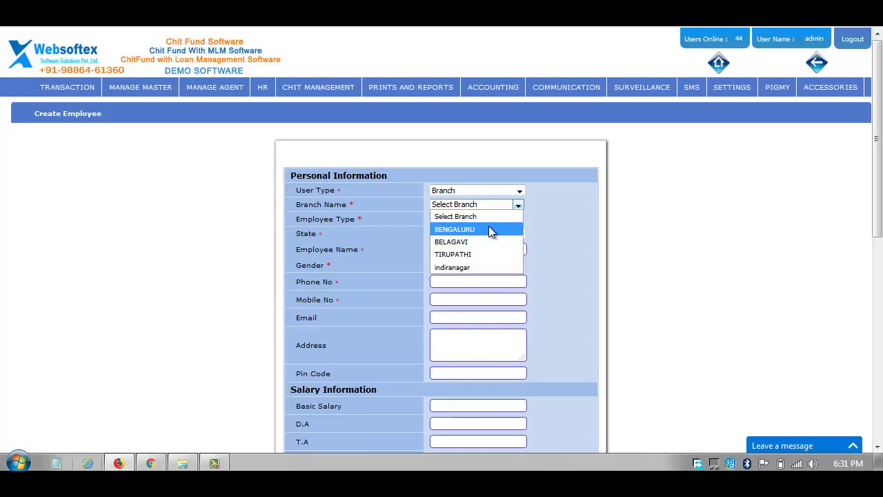
click(489, 228)
Step: Review the employee type options and the form's personal, salary, bank and staff login sections
click(481, 220)
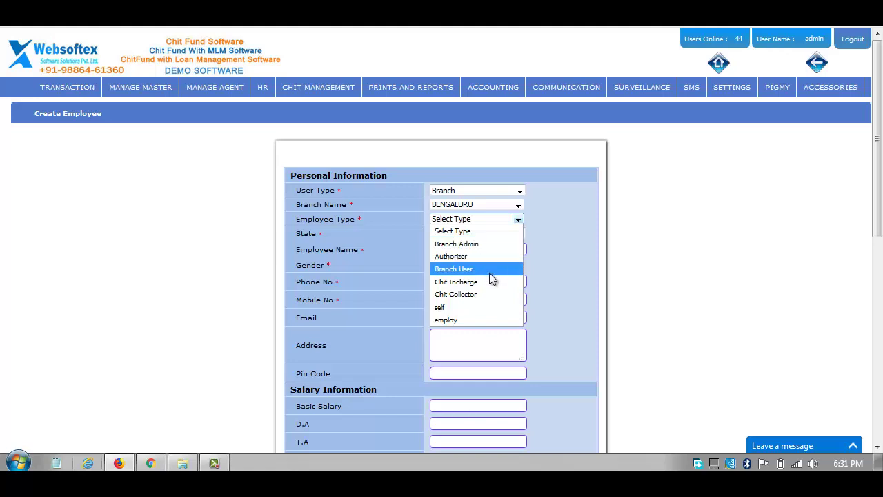
click(566, 231)
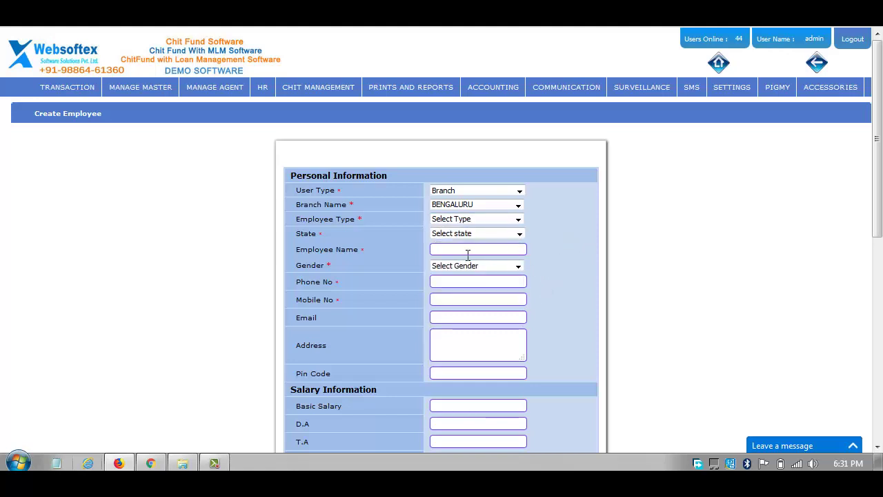
scroll(472, 252, down, 2)
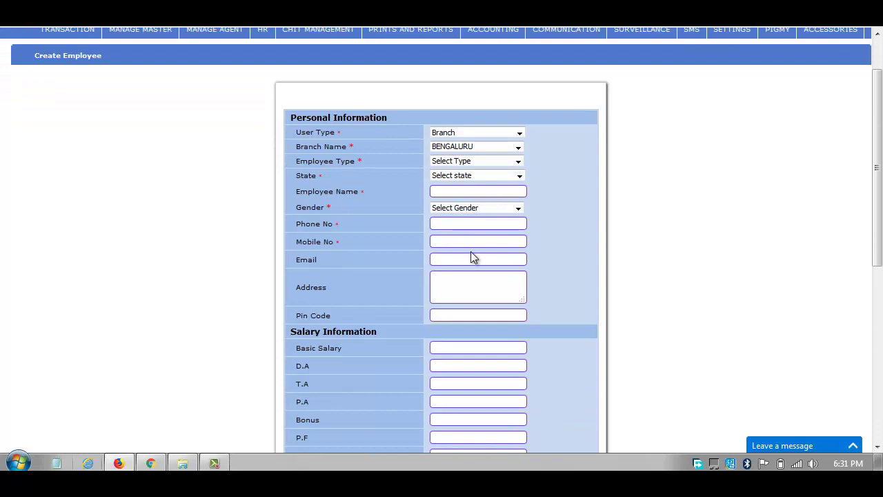
scroll(471, 251, down, 10)
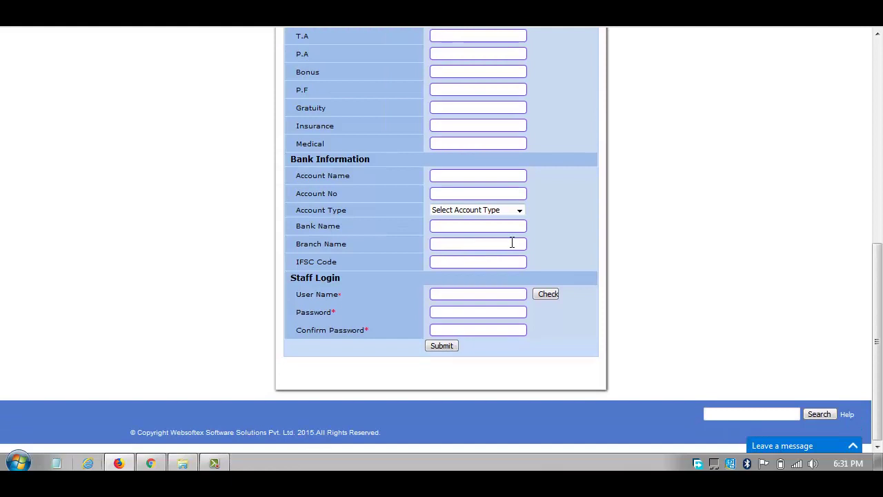
scroll(512, 243, up, 10)
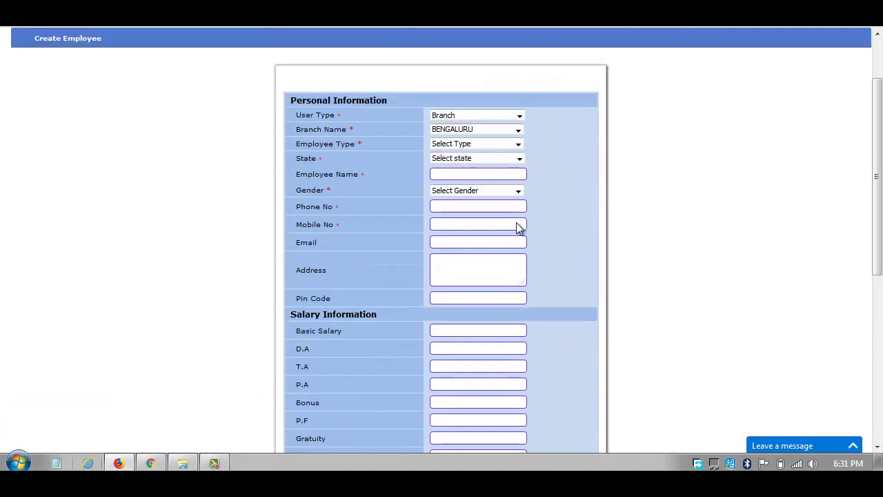
scroll(519, 227, up, 2)
Step: View the member user rights, then list the BENGALURU branch's staff with their active/deactive status
mouse_move(262, 87)
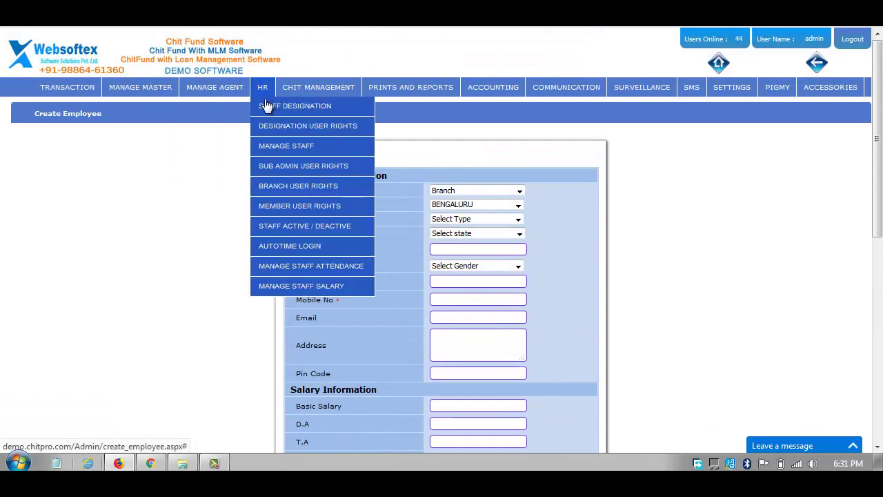
click(331, 206)
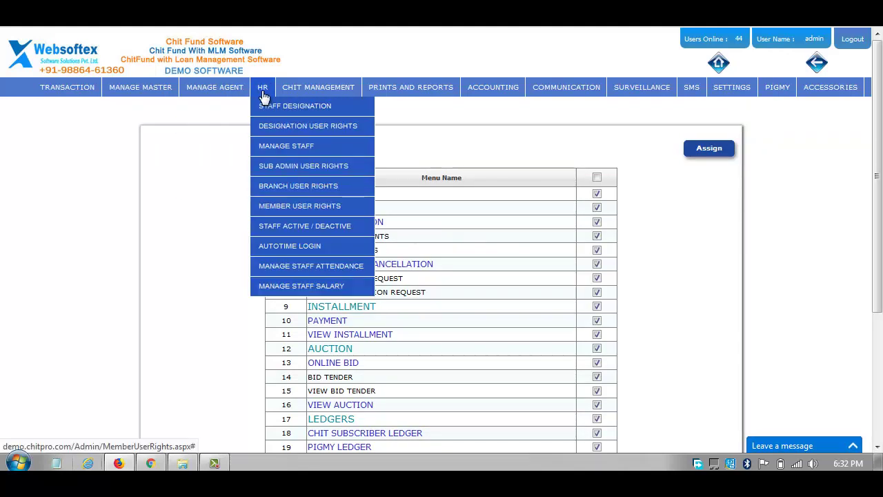
click(303, 228)
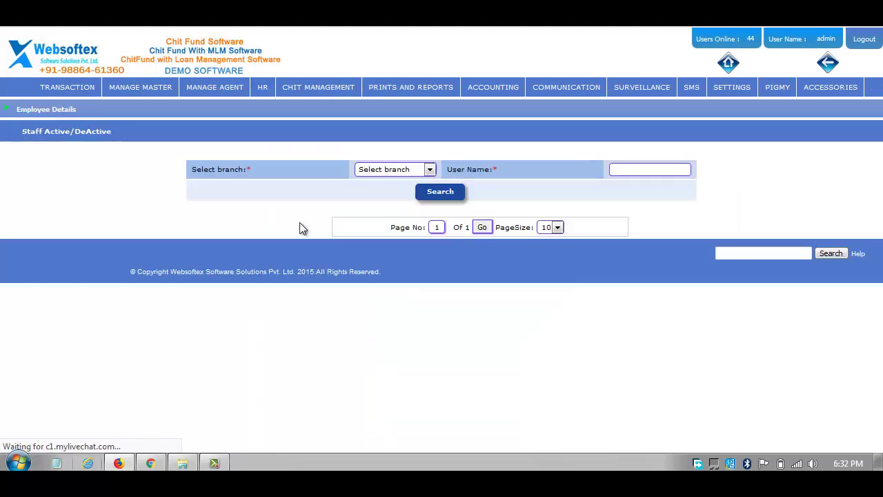
click(362, 171)
click(387, 196)
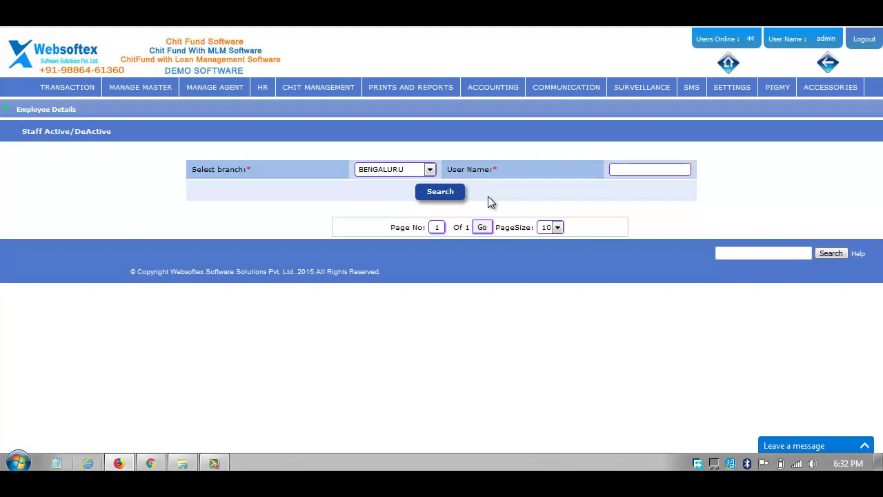
click(434, 202)
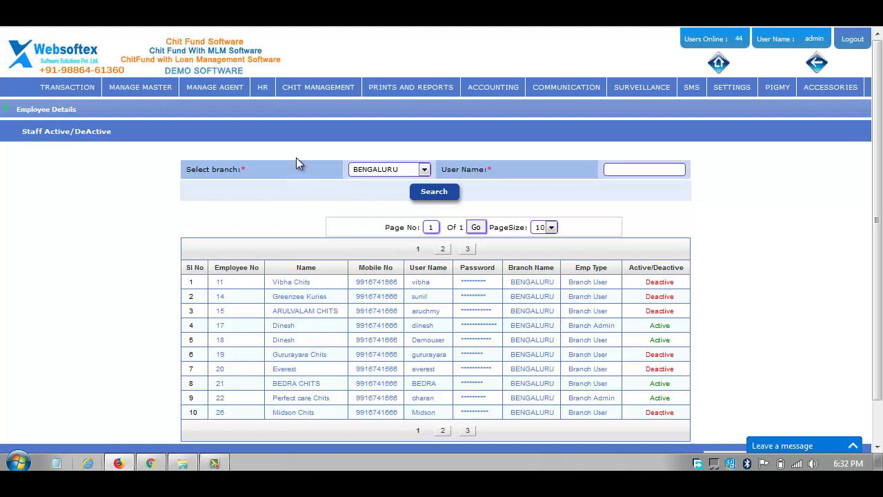
Step: Dismiss the Windows color scheme prompt and open the form for assigning an agent to a subscriber
mouse_move(217, 92)
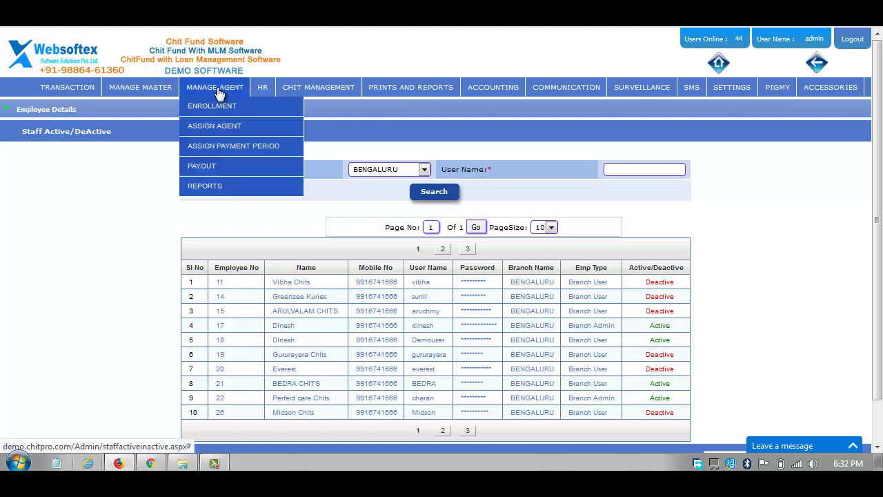
mouse_move(214, 110)
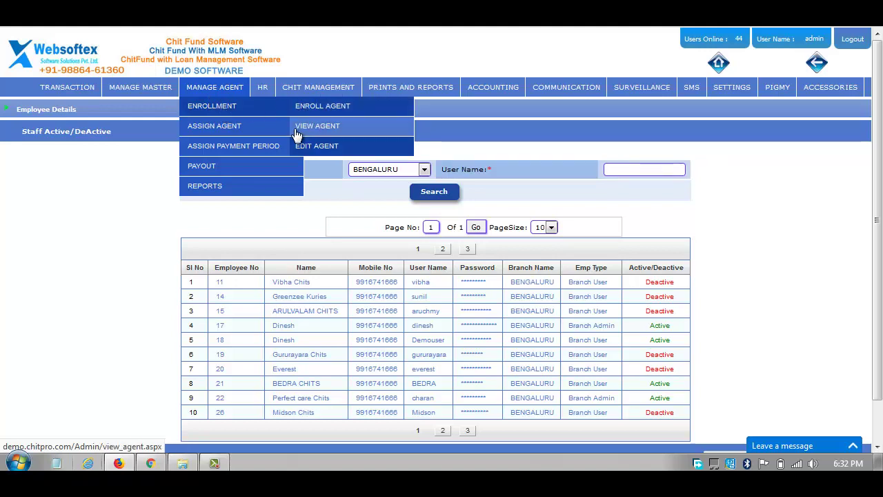
mouse_move(262, 133)
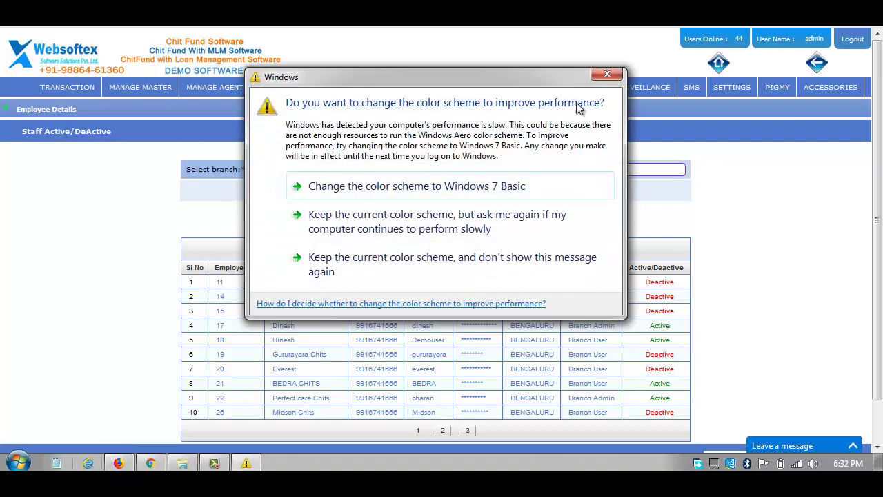
click(607, 74)
mouse_move(263, 127)
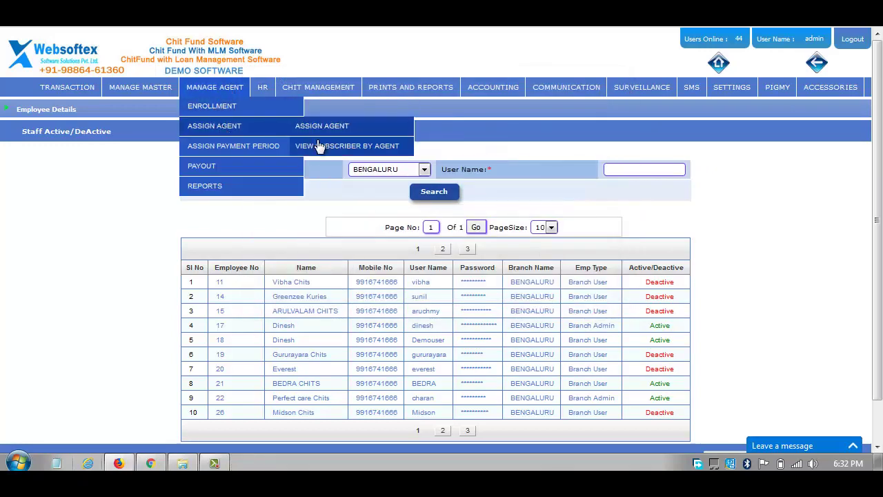
click(320, 130)
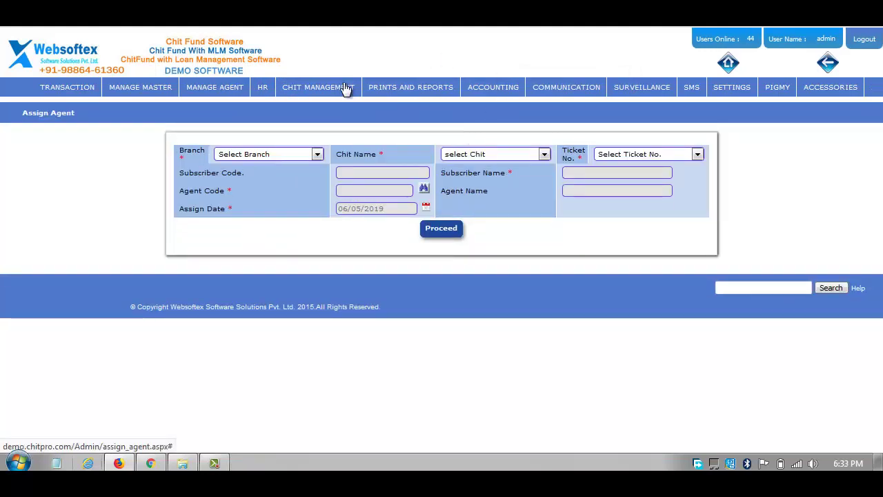
Step: Set the agent assignment's branch to BENGALURU, the chit name to 10K5M_NRL and the ticket to the subscriber holding ticket 2
mouse_move(318, 87)
mouse_move(278, 172)
click(248, 153)
click(253, 182)
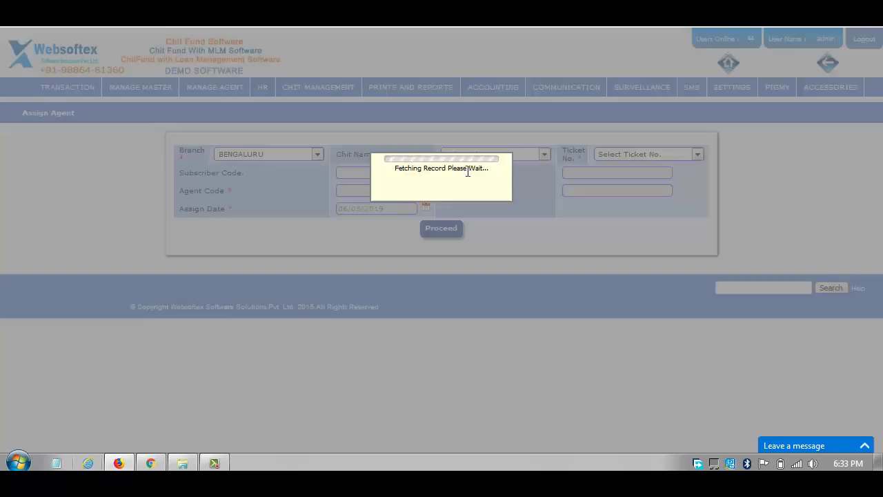
click(507, 156)
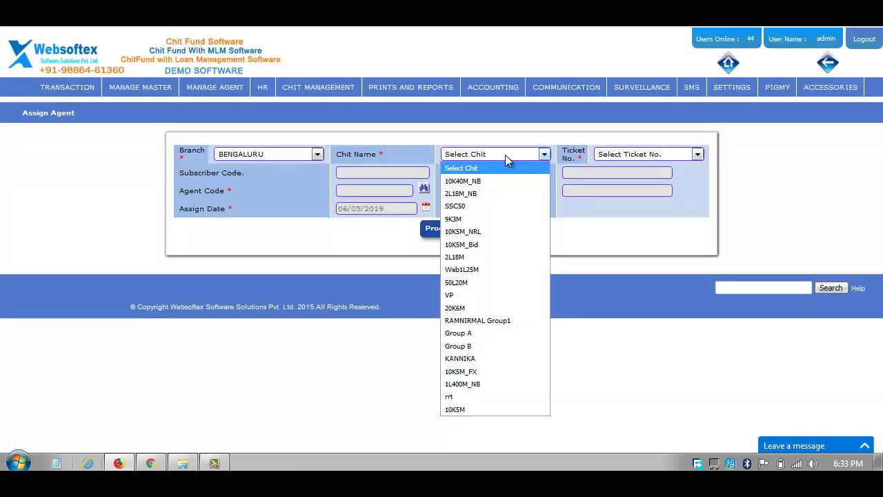
click(509, 229)
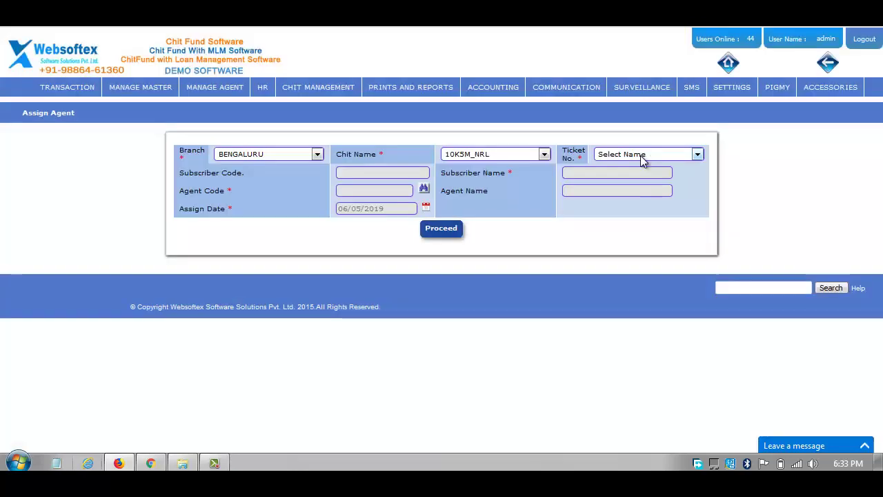
click(640, 156)
click(596, 186)
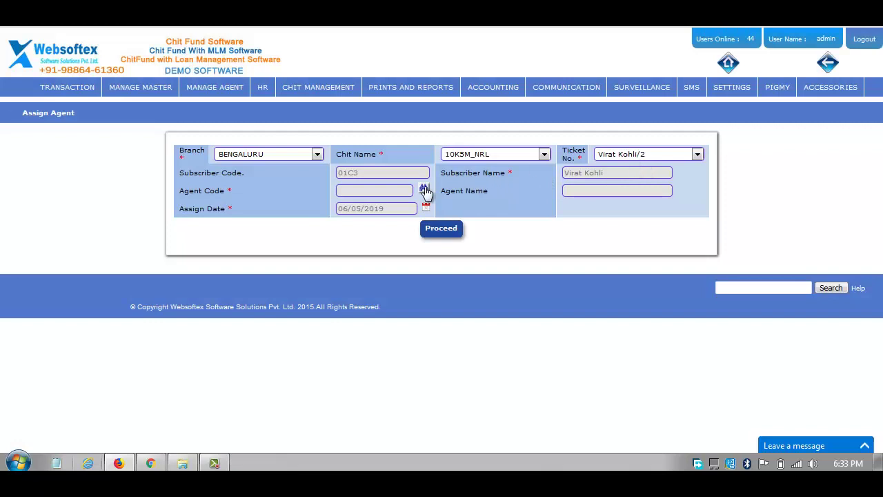
Step: Search the agent details without a name filter and choose the first listed agent for the assignment
click(424, 189)
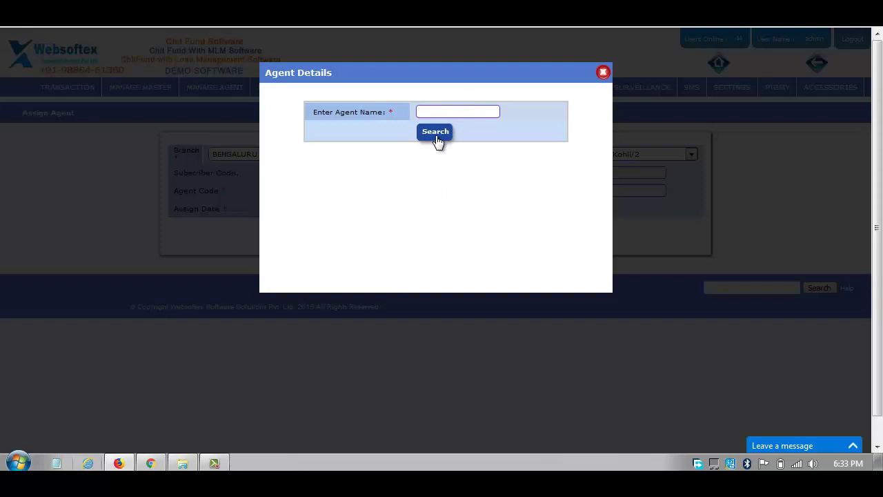
click(435, 133)
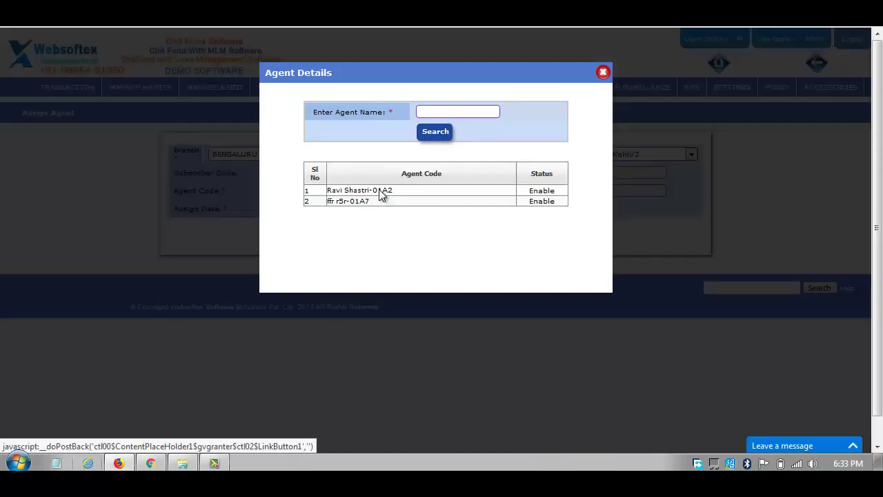
click(380, 192)
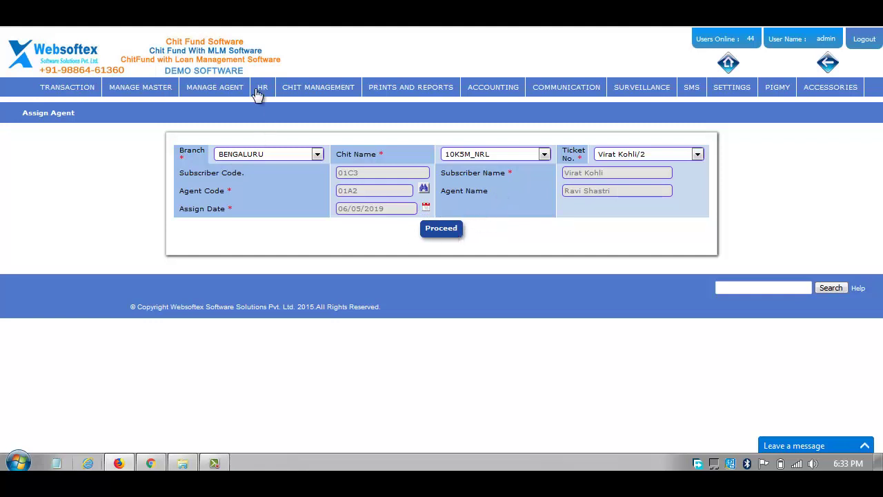
mouse_move(217, 130)
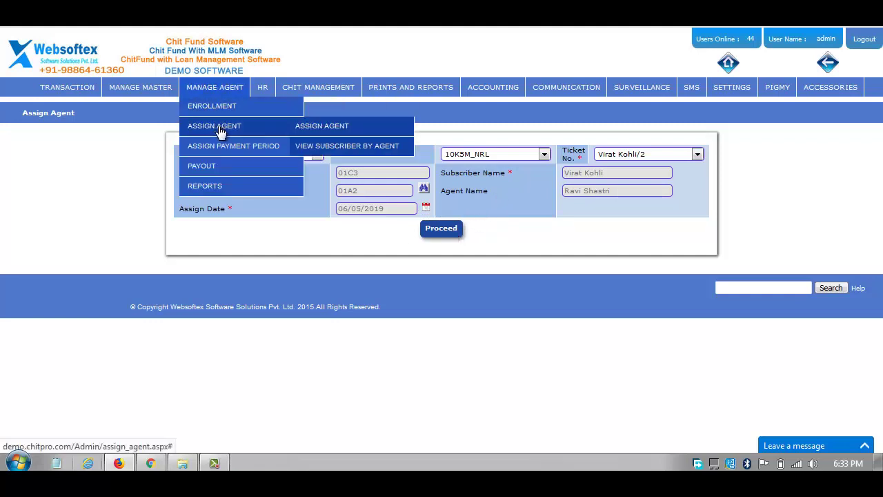
mouse_move(243, 146)
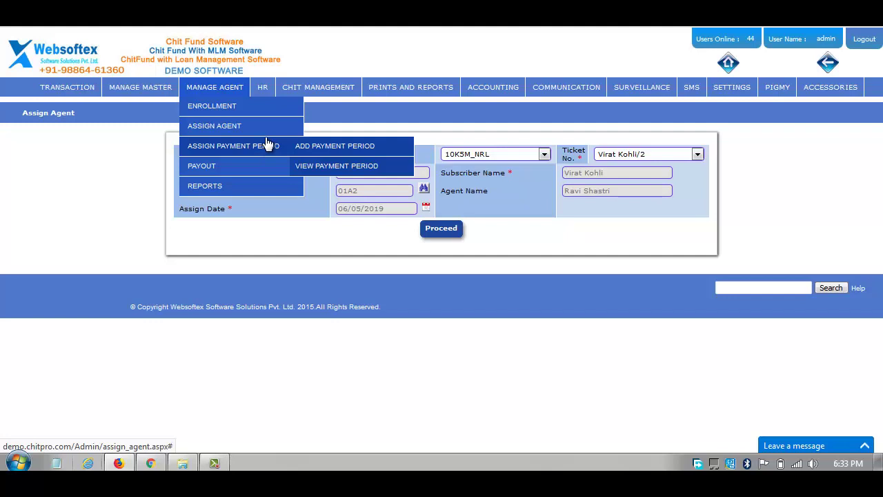
mouse_move(253, 169)
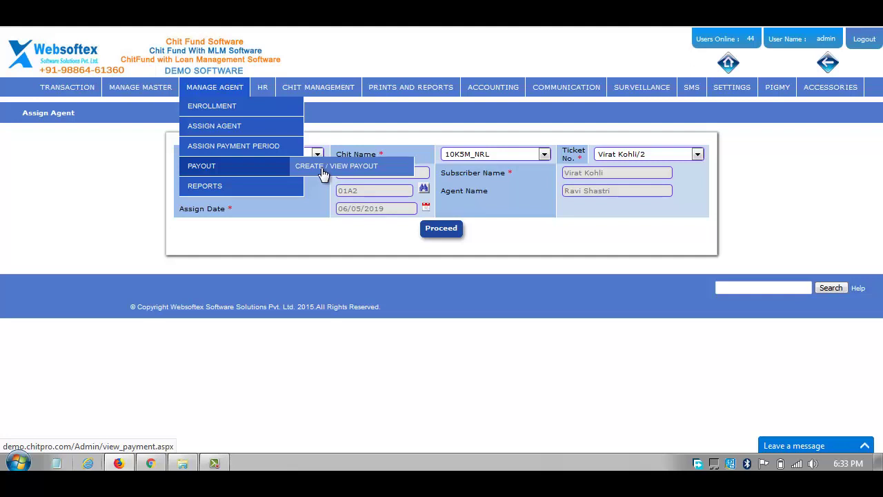
mouse_move(262, 188)
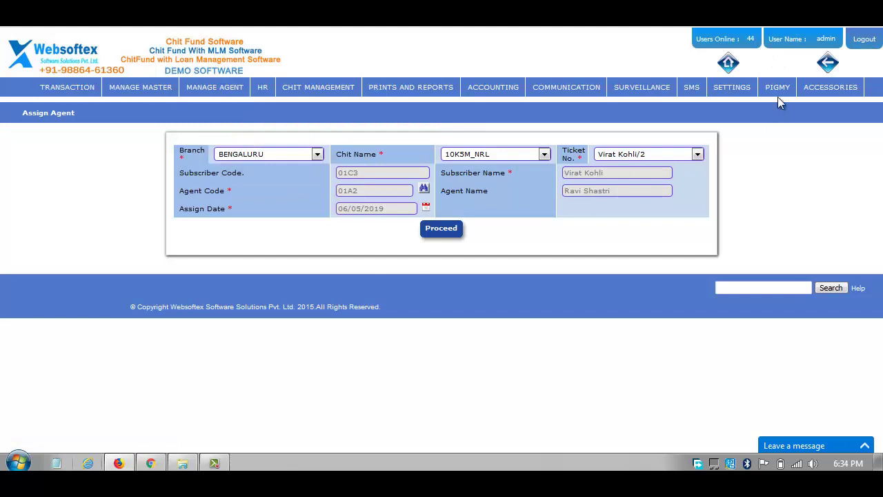
mouse_move(791, 99)
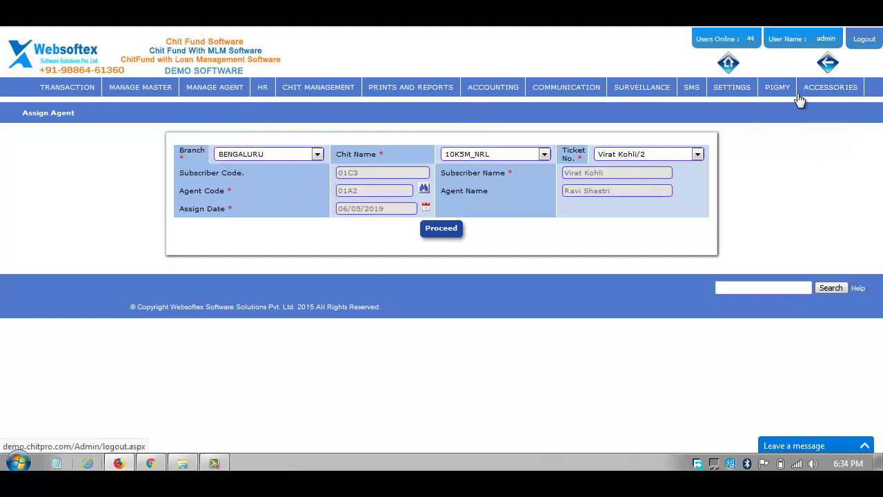
Step: Reduce the browser's page zoom to 67% and close the browser menu
click(876, 28)
click(776, 133)
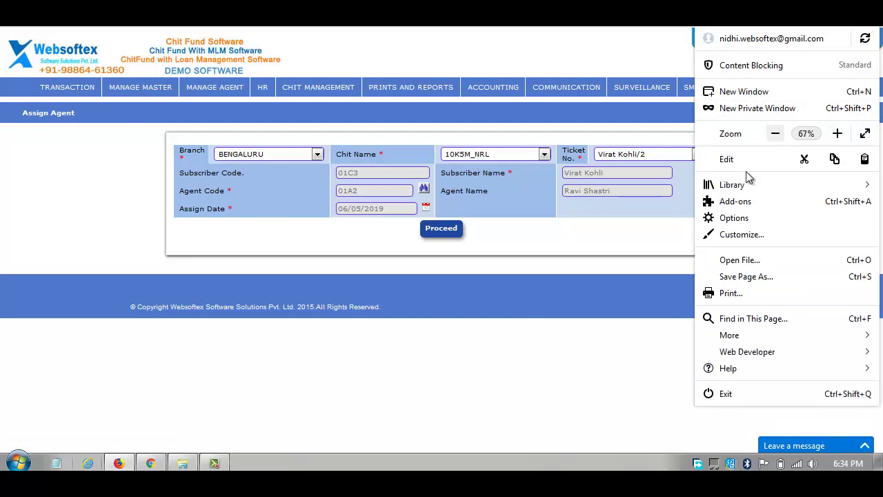
click(622, 269)
click(865, 28)
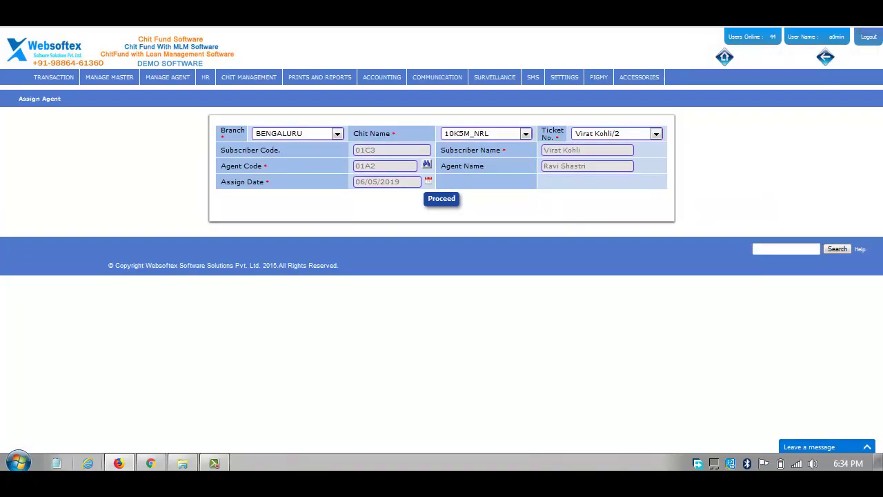
Step: Raise the browser's page zoom to 80% and open the form for creating a pigmy account
click(837, 133)
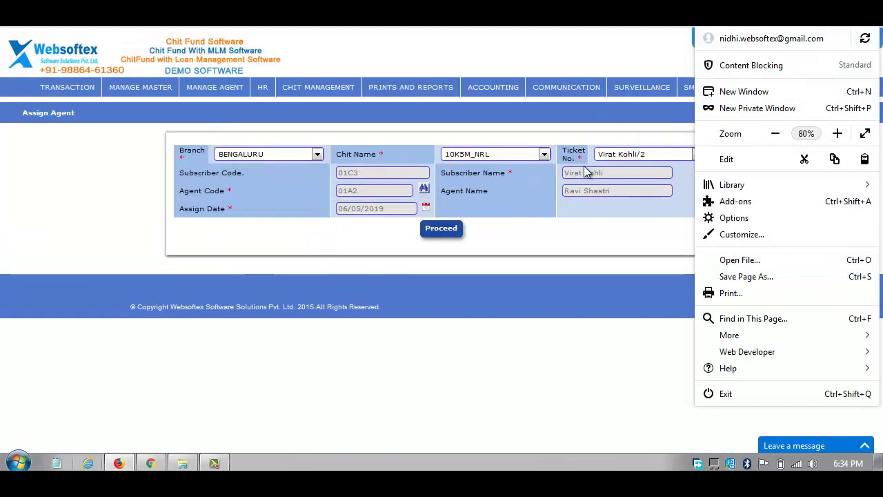
click(585, 229)
mouse_move(775, 87)
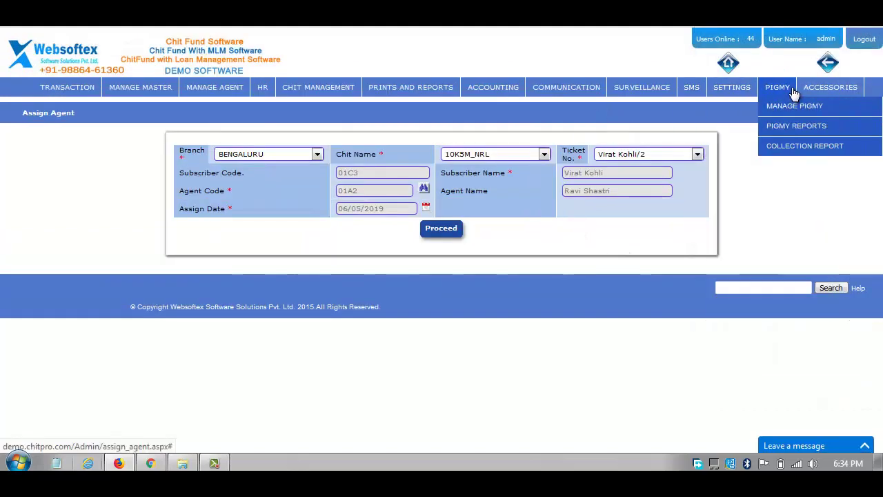
scroll(795, 110, right, 3)
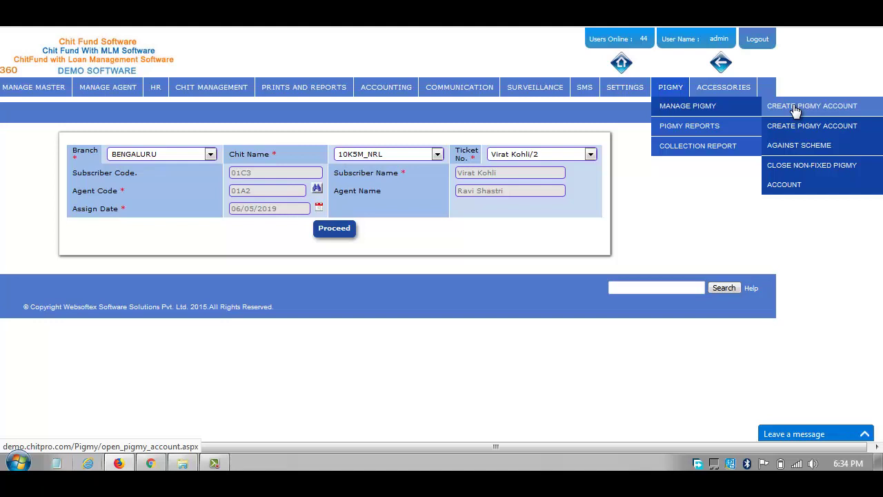
click(795, 110)
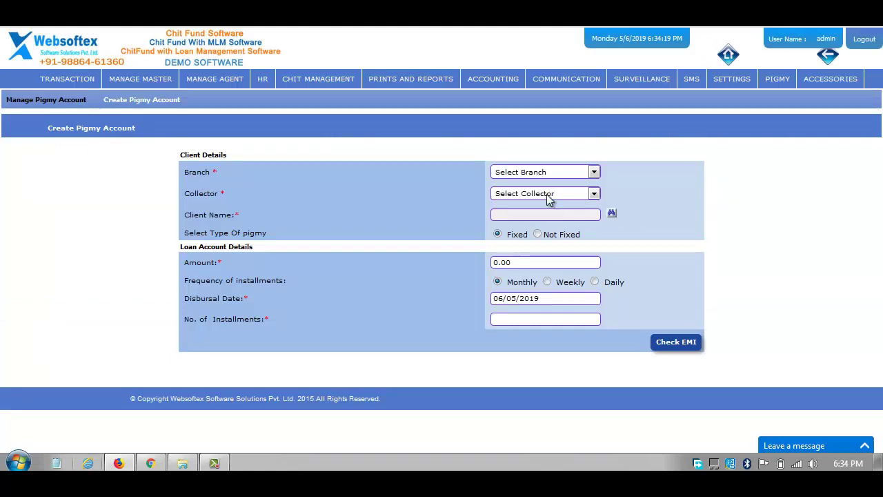
Step: Dismiss the Windows color scheme prompt and set the new account's pigmy type to Not Fixed
click(550, 194)
click(639, 191)
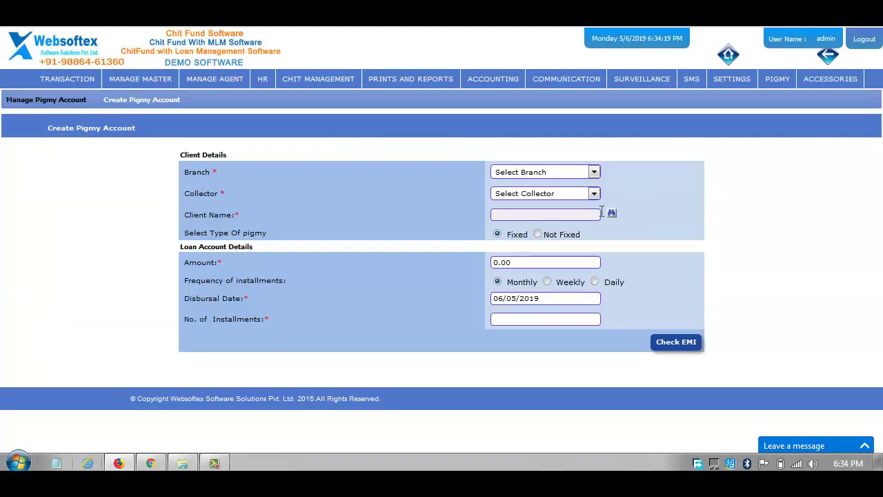
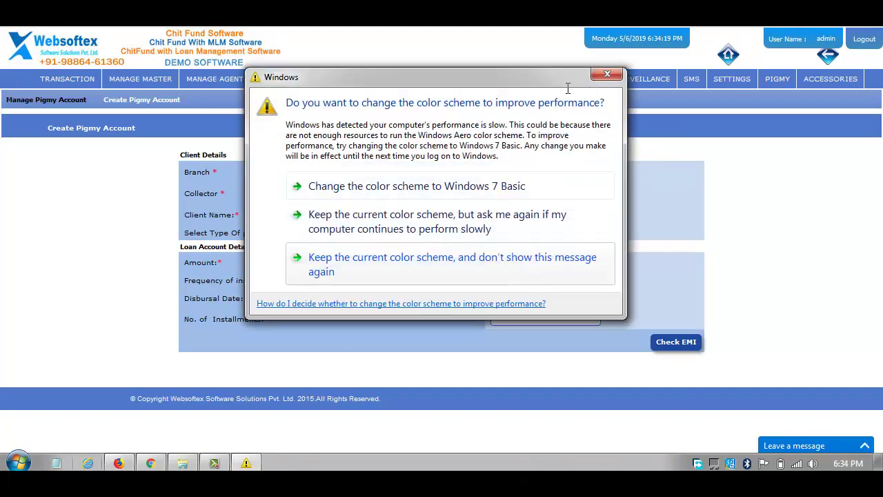
click(601, 77)
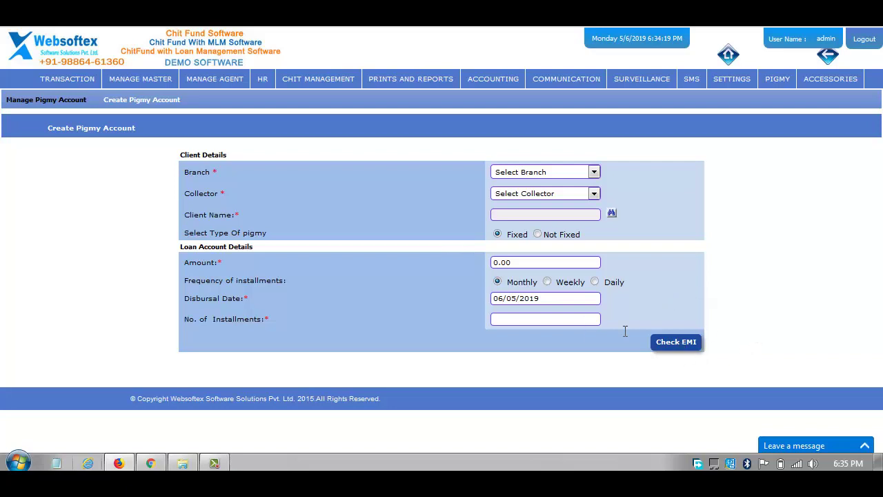
click(537, 235)
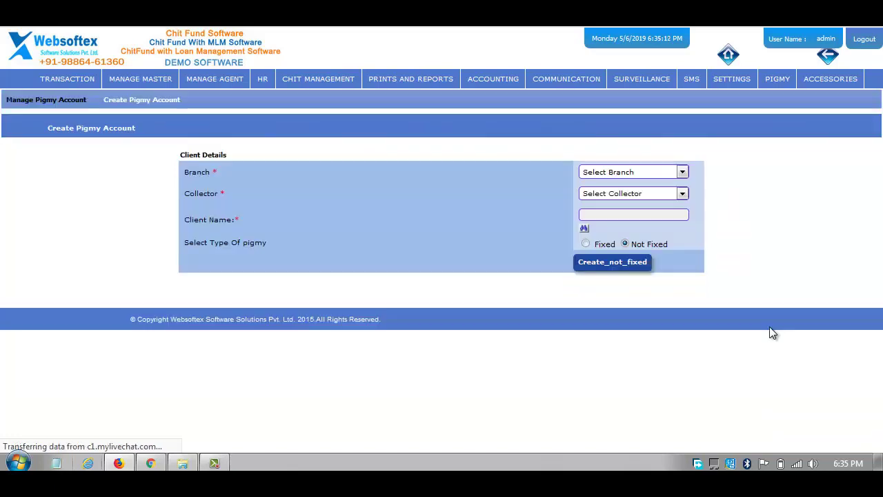
Step: Open the subscriber payment by pigmy deduction and choose branch BENGALURU, chit 10K5M_NRL and the subscriber holding ticket 2
mouse_move(782, 82)
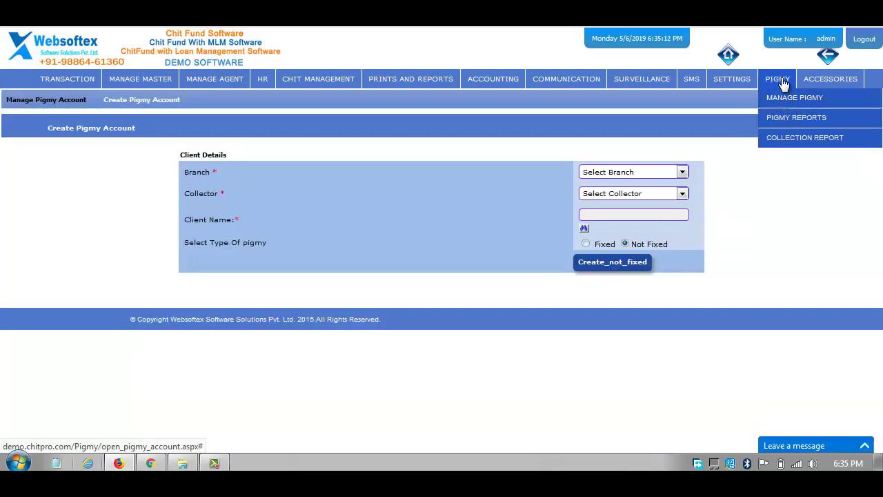
mouse_move(57, 83)
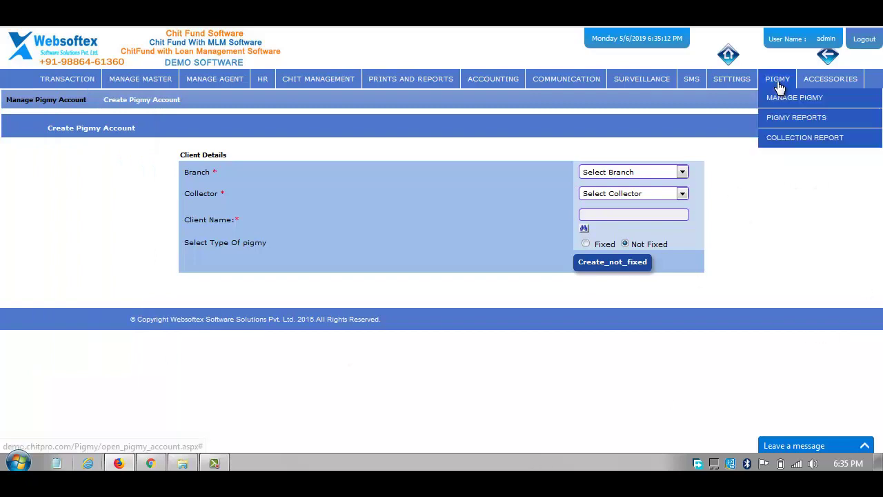
mouse_move(314, 86)
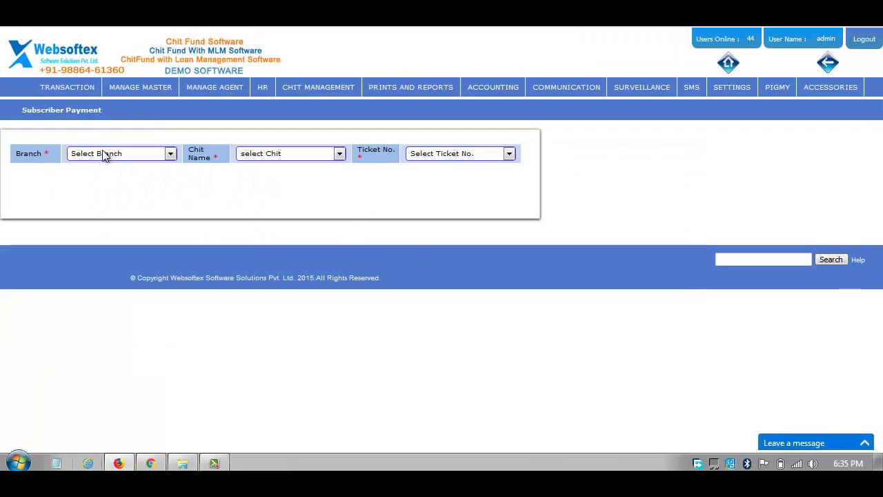
click(102, 154)
click(108, 185)
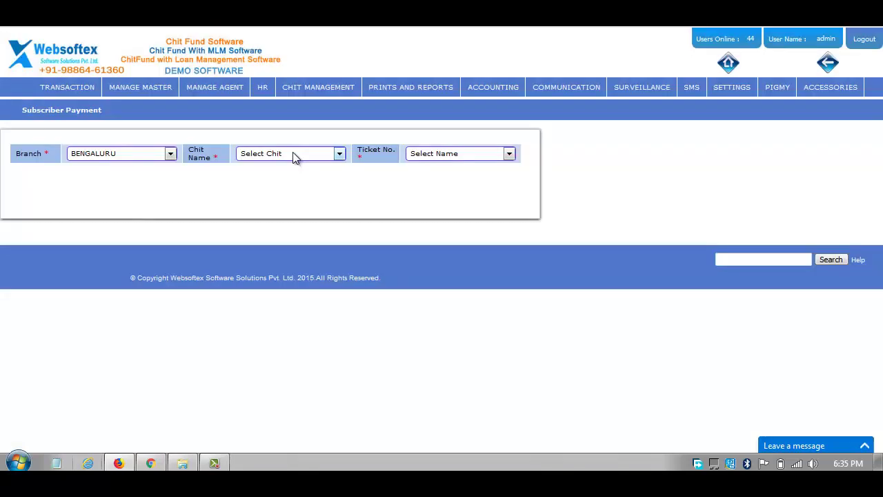
click(292, 153)
click(285, 231)
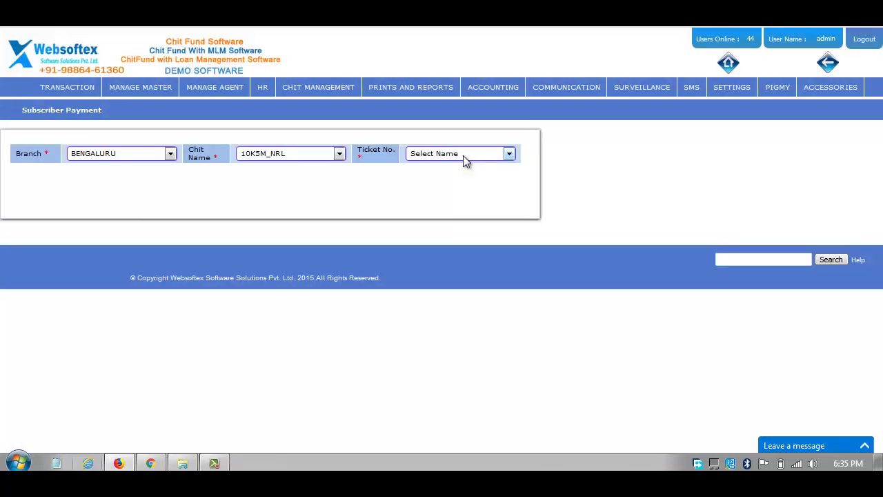
click(463, 158)
click(462, 193)
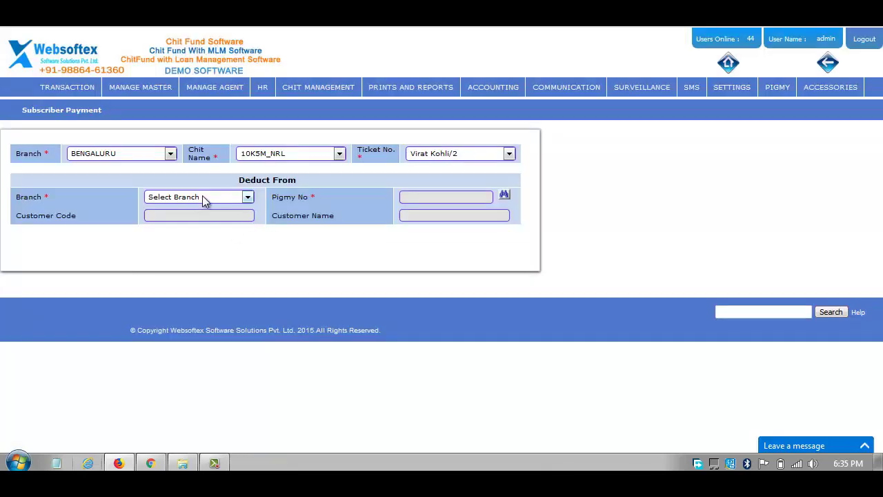
Step: Set the deduction branch to BENGALURU, search the pigmy details without a number and choose pigmy number 2
click(204, 199)
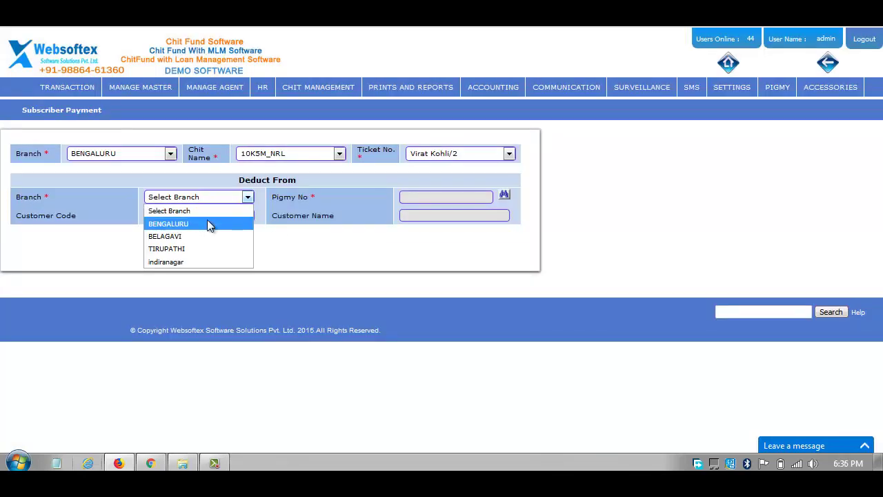
click(173, 222)
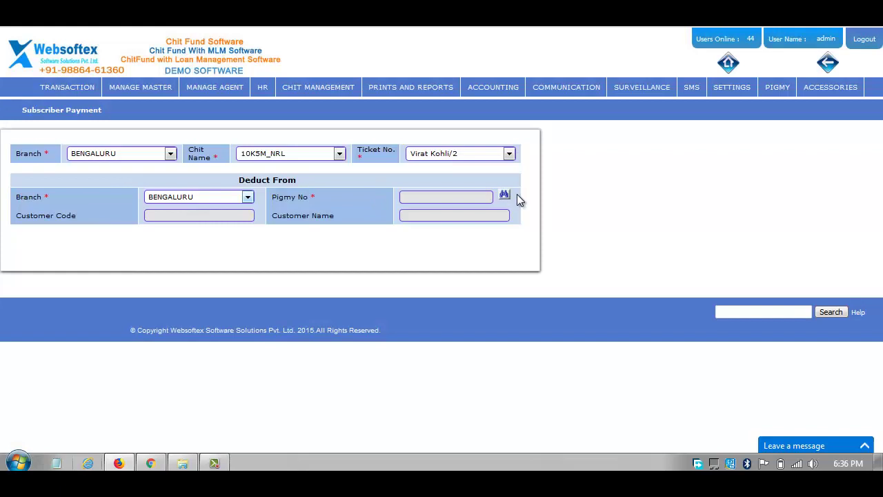
click(505, 196)
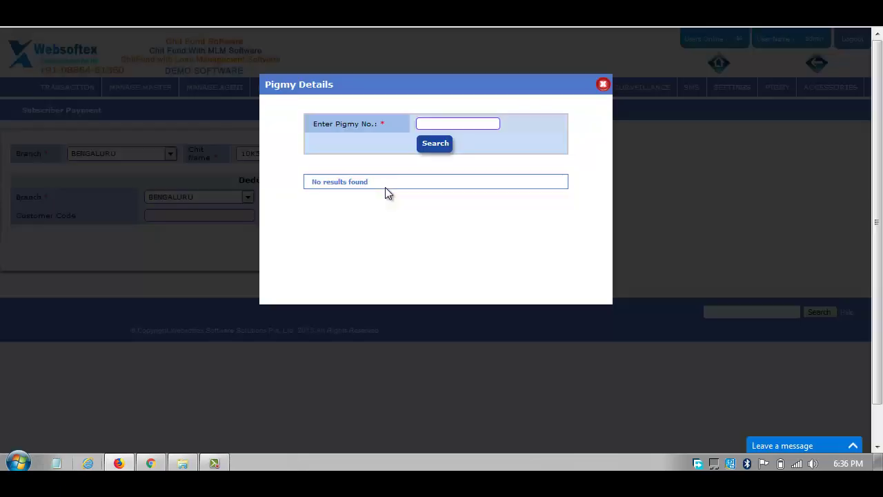
click(423, 145)
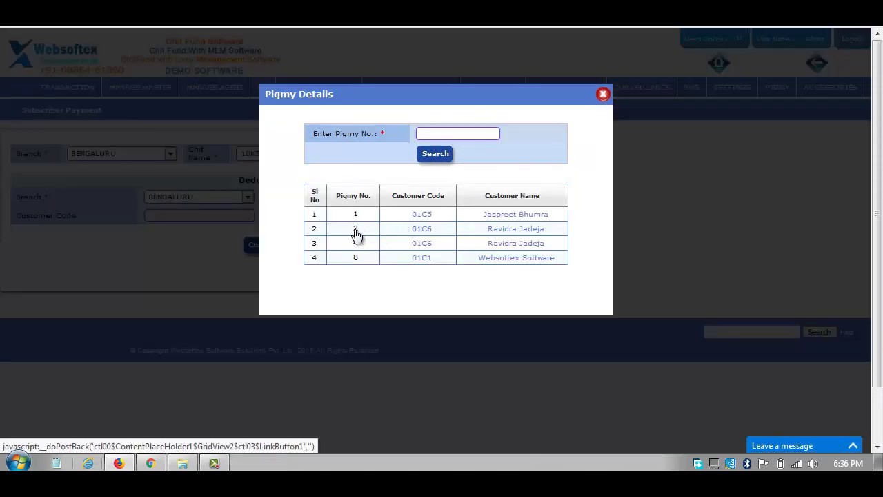
click(356, 229)
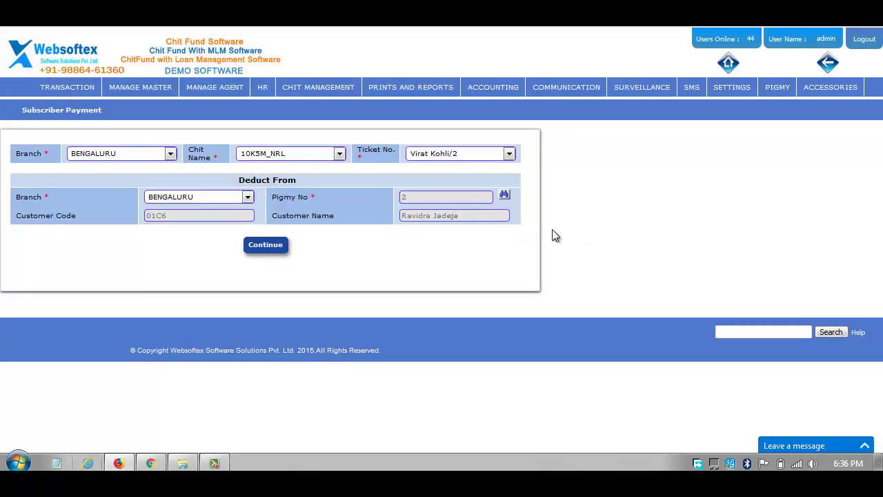
Step: Continue to the payment details and review the subscriber's balances, charges and receipt fields
click(280, 247)
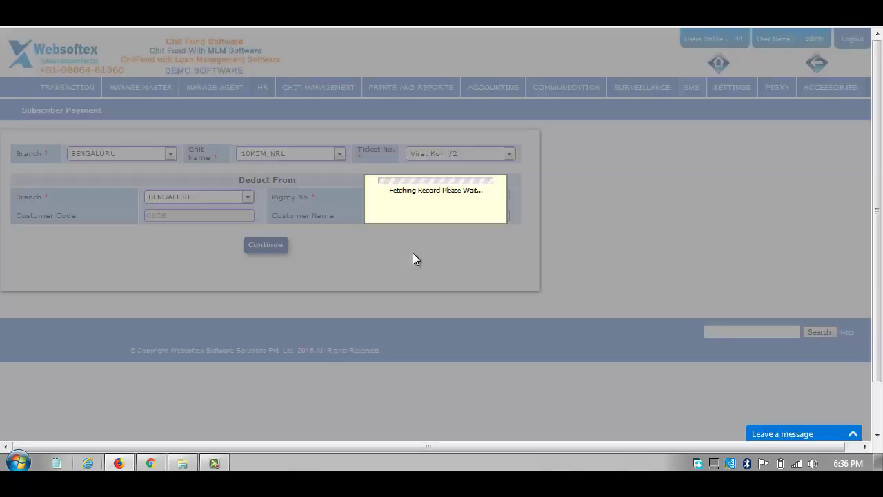
scroll(414, 261, down, 3)
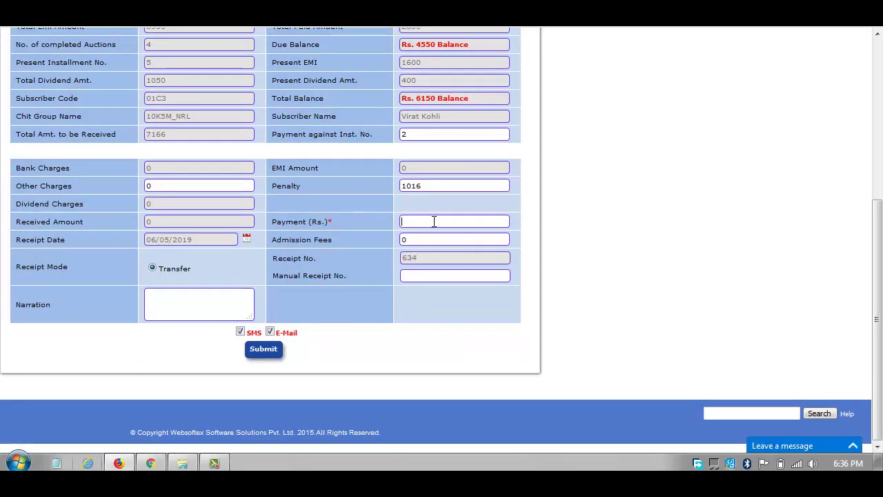
scroll(433, 225, up, 3)
scroll(359, 248, up, 2)
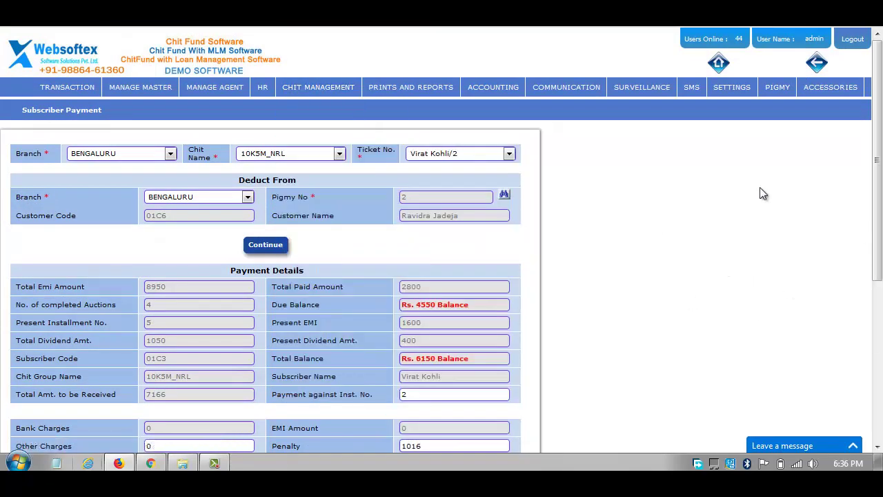
Step: Return to the home page, open the mail composition form and set its Send To to Subscriber
click(720, 64)
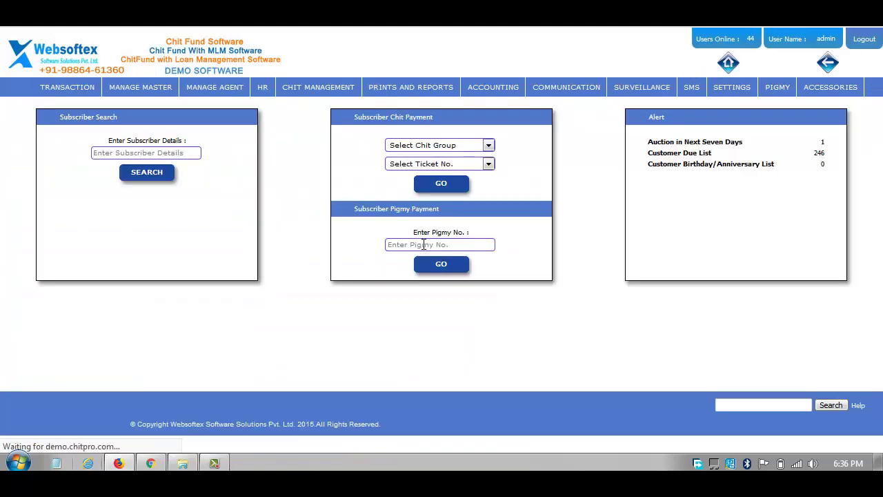
mouse_move(567, 92)
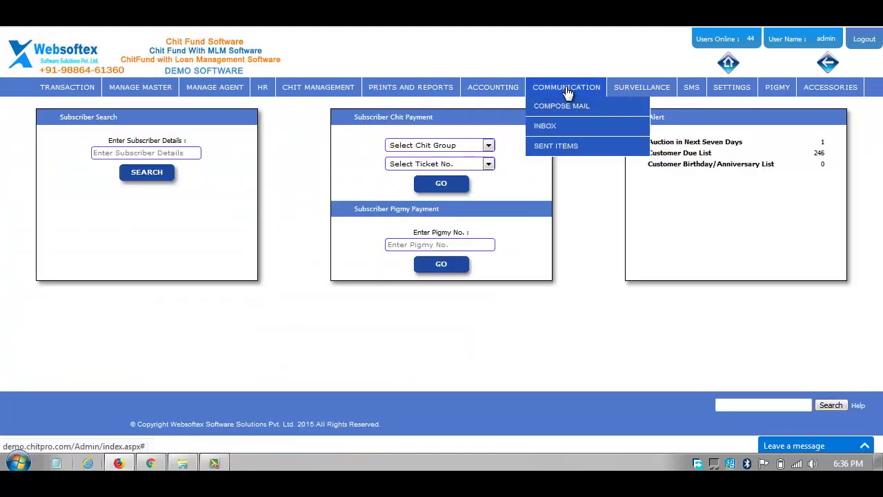
click(568, 108)
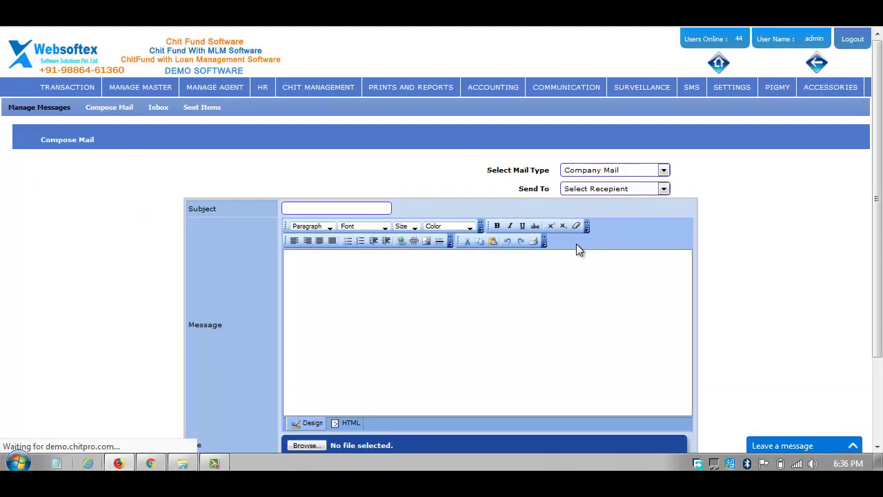
click(605, 190)
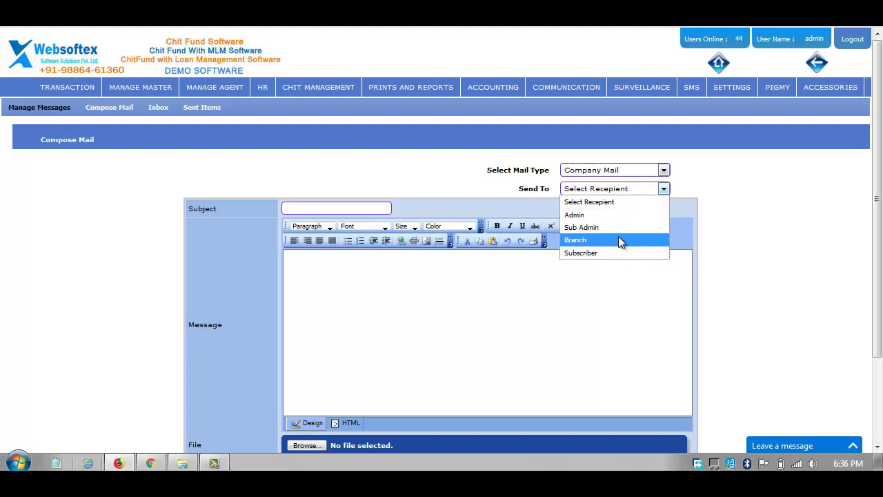
click(617, 254)
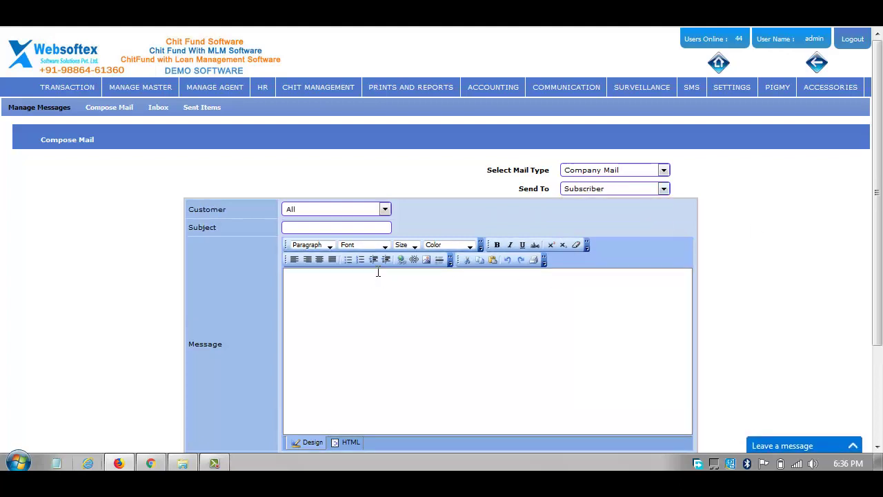
click(394, 318)
scroll(338, 373, down, 2)
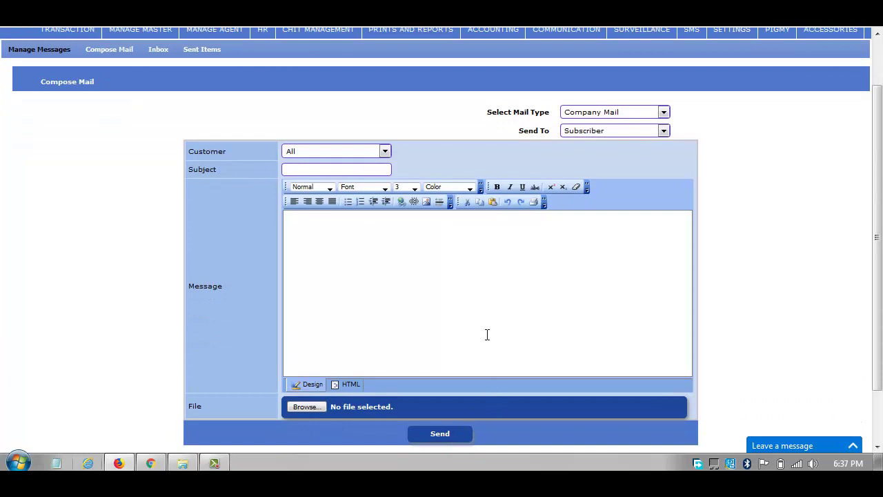
scroll(476, 322, up, 1)
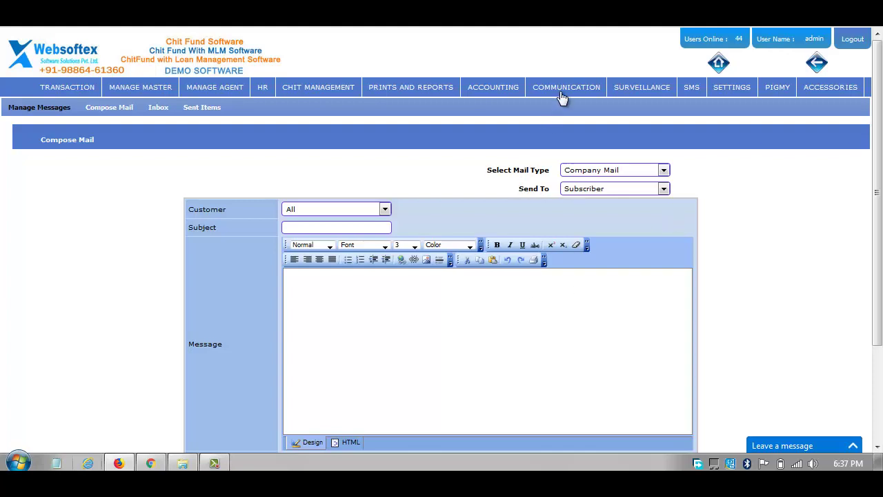
Step: Look through the settings options for downloading the mobile apps and dismiss the Windows color scheme prompt
mouse_move(561, 89)
mouse_move(740, 83)
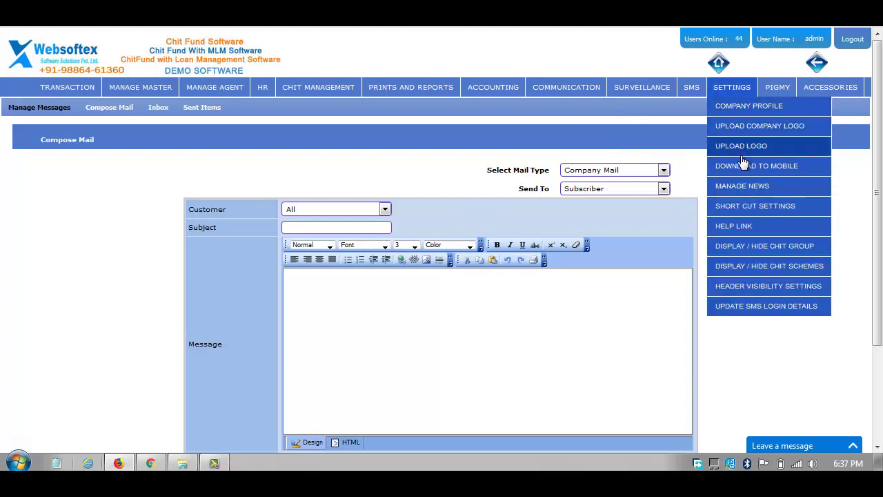
mouse_move(763, 172)
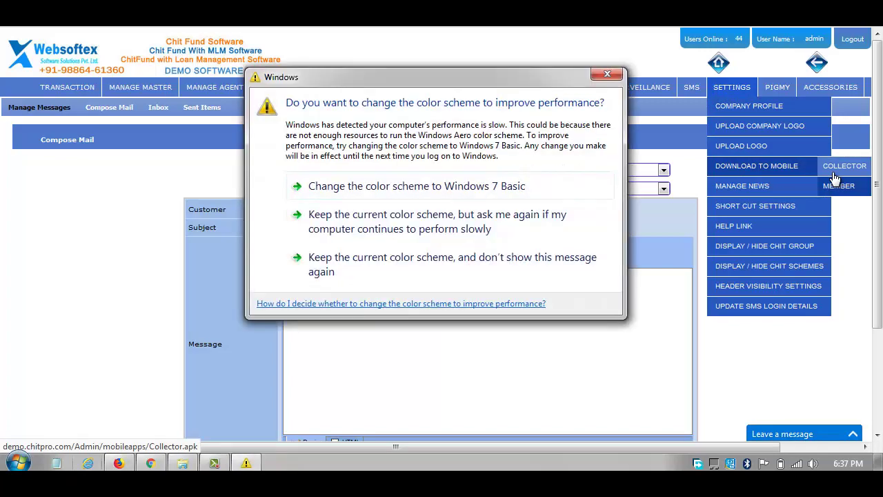
click(607, 74)
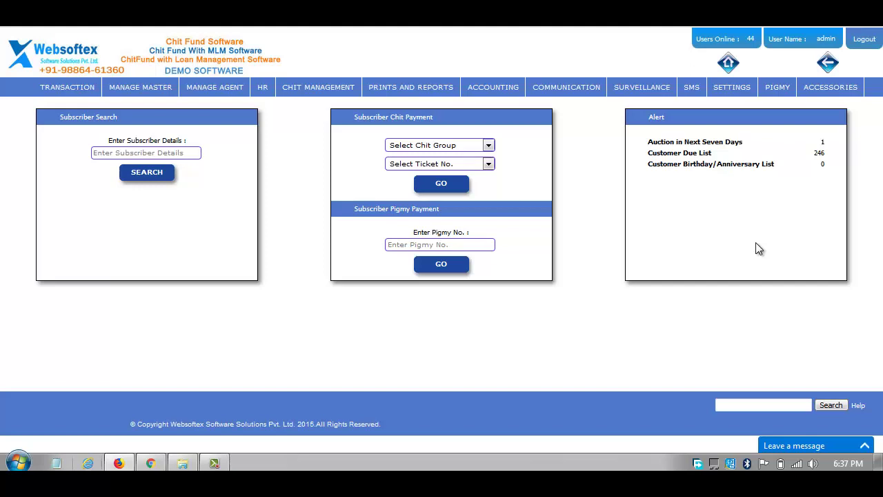
Step: Log out of the admin account from the home page
click(864, 40)
click(222, 468)
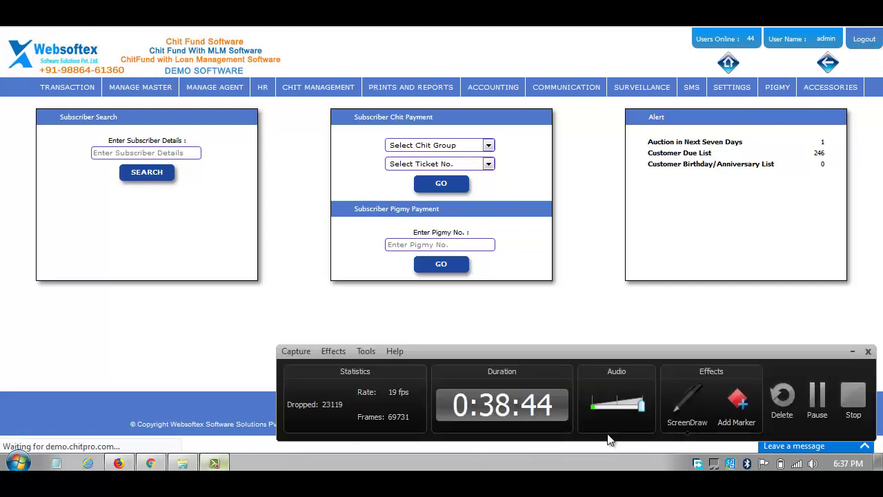